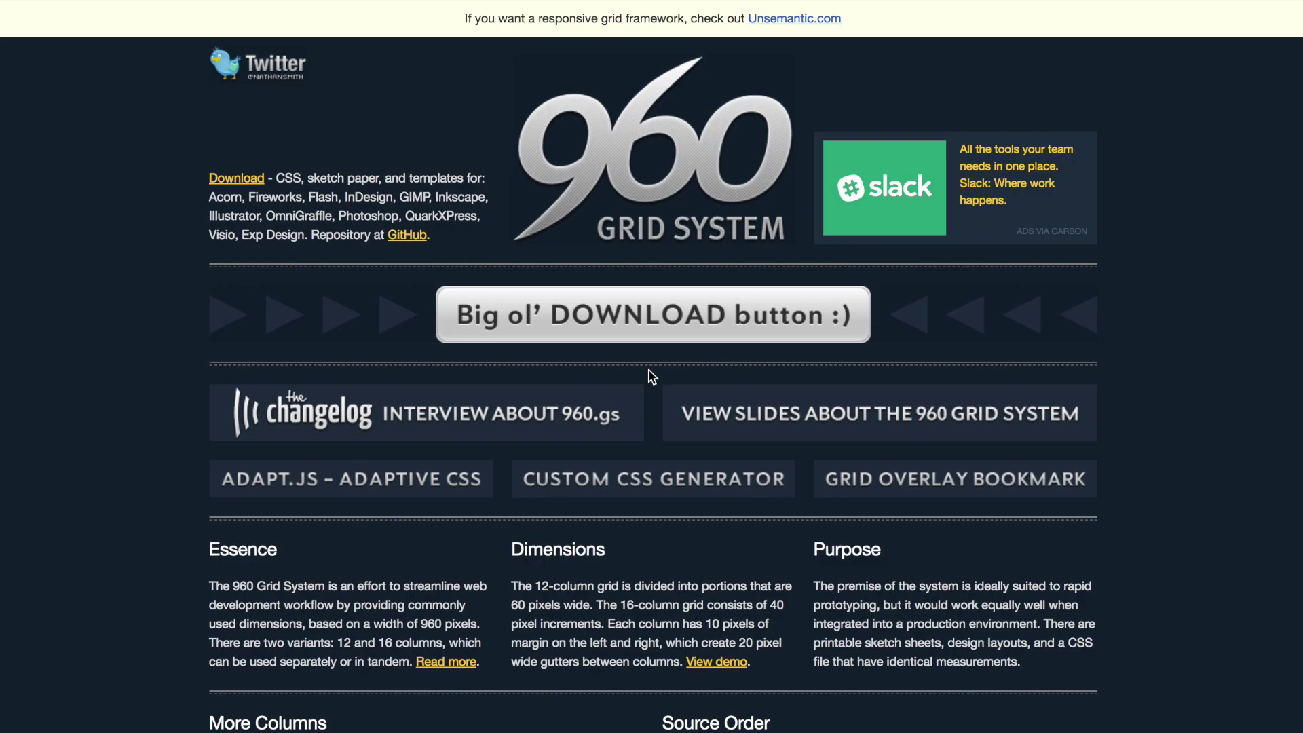
Step: Scroll the 960.gs page to the grid explanation of 12 columns at 60 px, 16 at 40 px, and 20 px gutters
scroll(651, 377, down, 5)
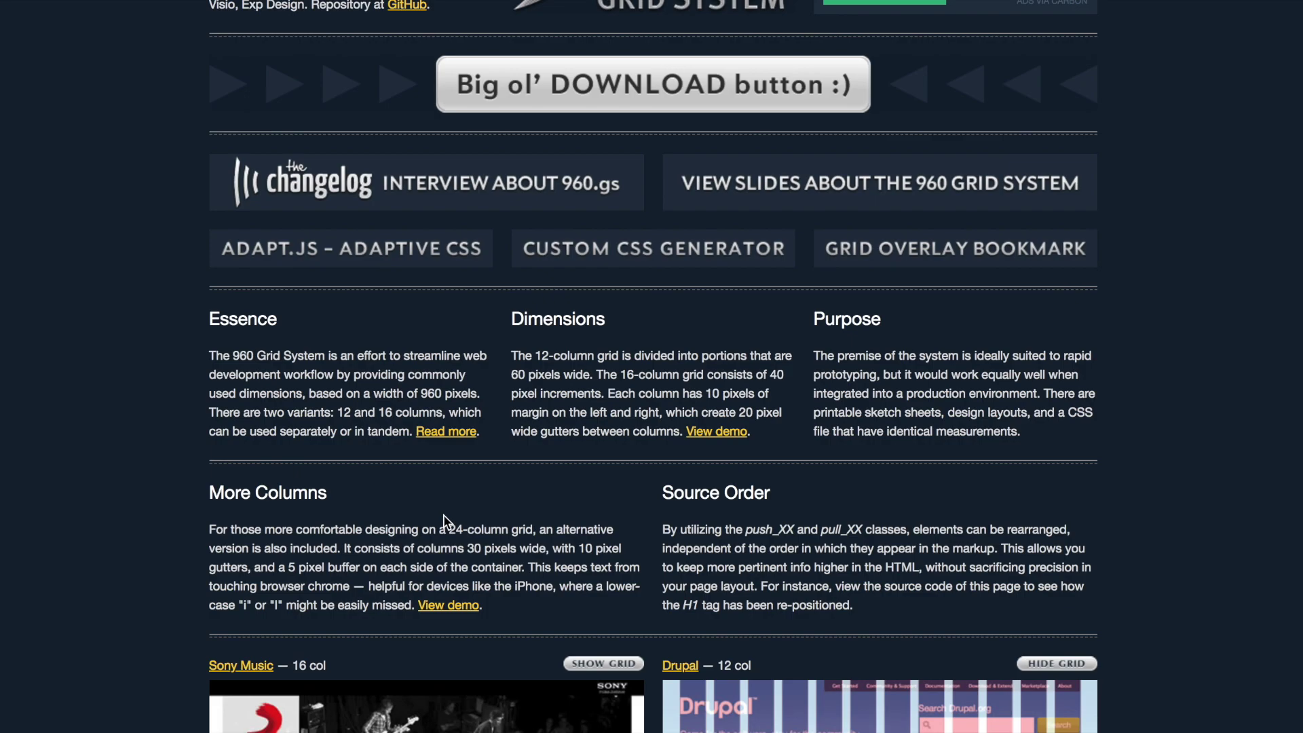
Step: Switch off the grid overlays on the Drupal and Fedora example previews
scroll(585, 520, down, 5)
scroll(584, 528, down, 2)
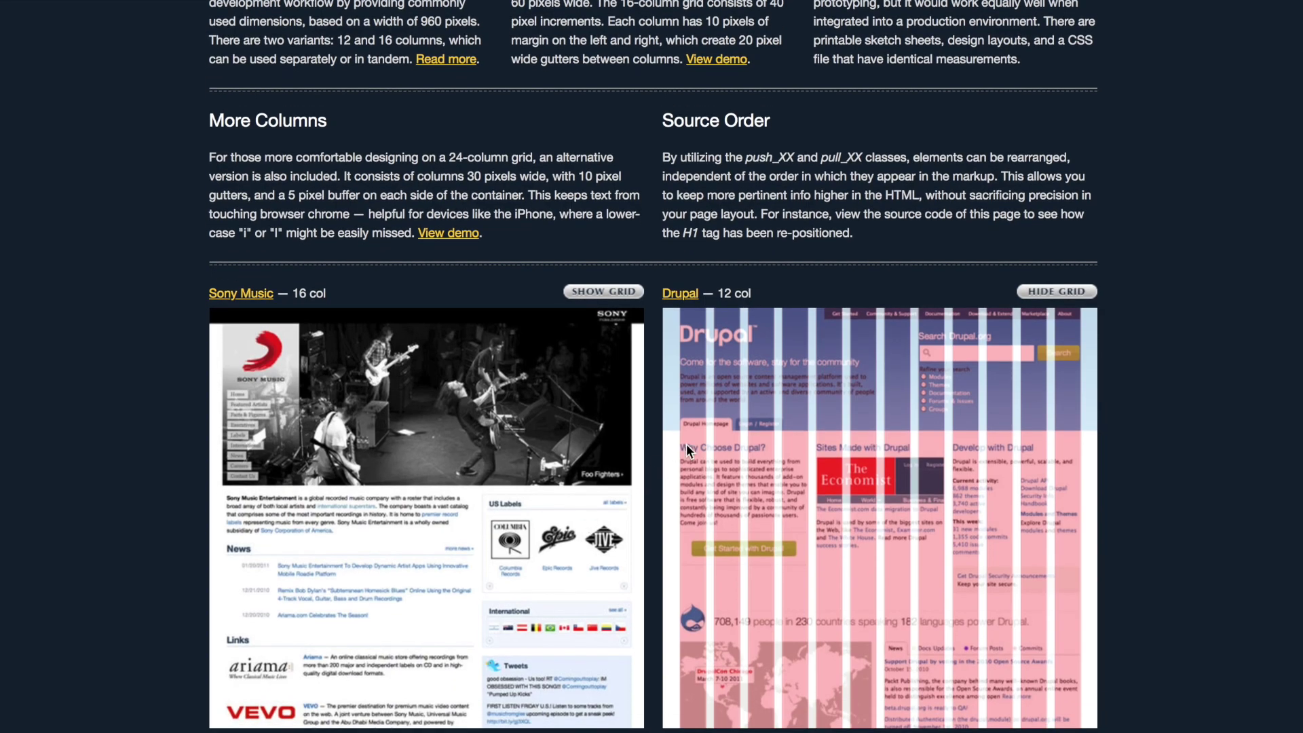
scroll(686, 443, up, 4)
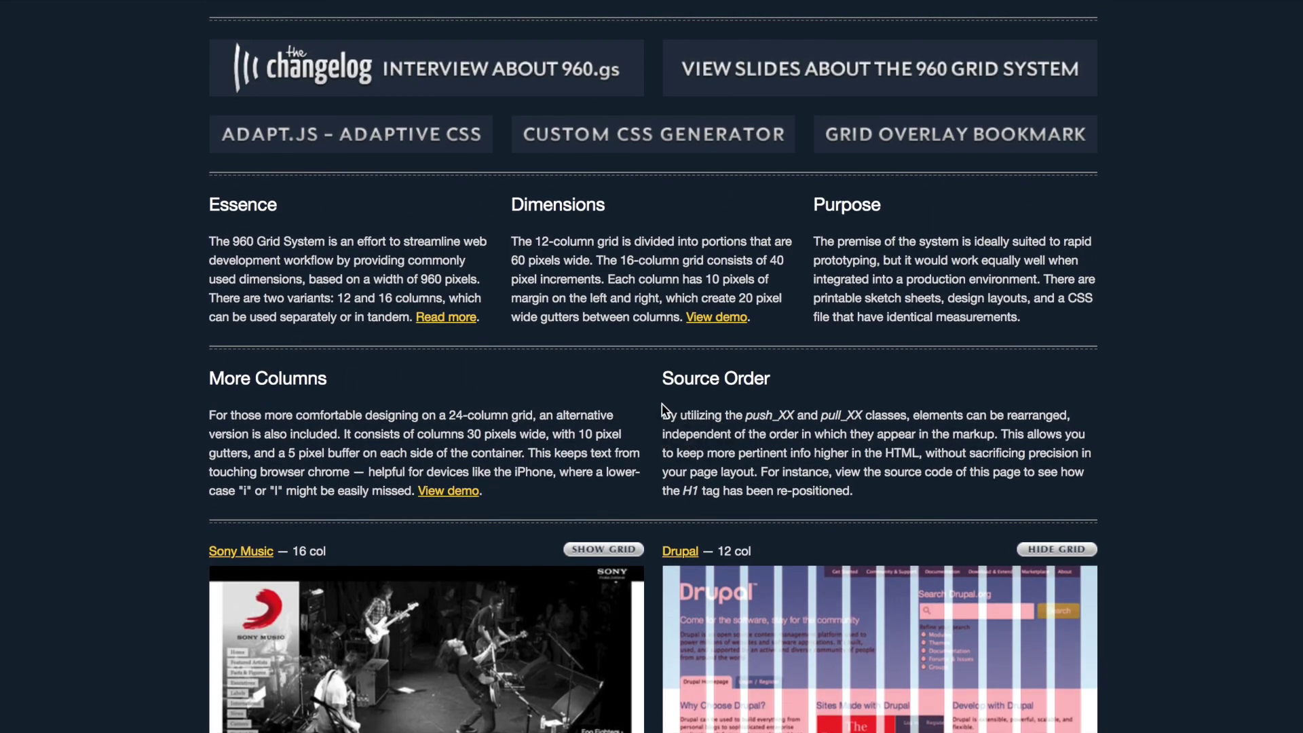
scroll(661, 403, down, 6)
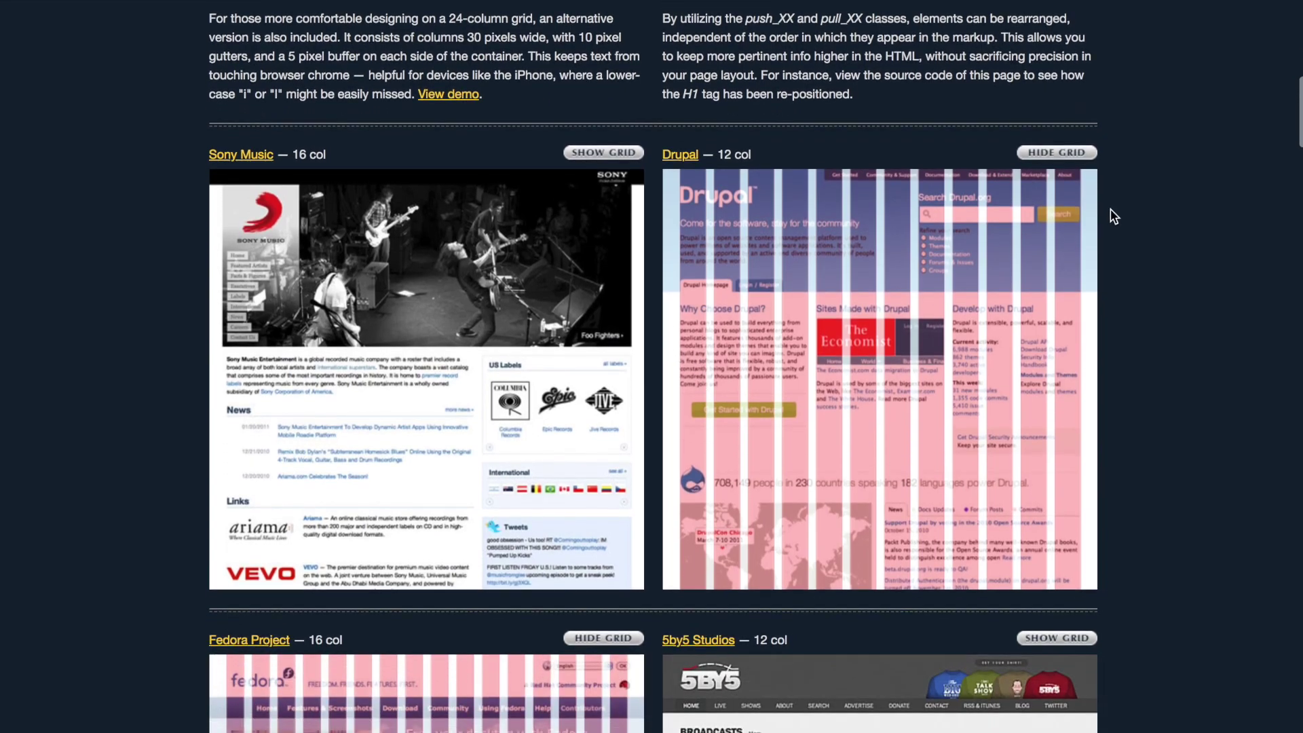
click(1060, 157)
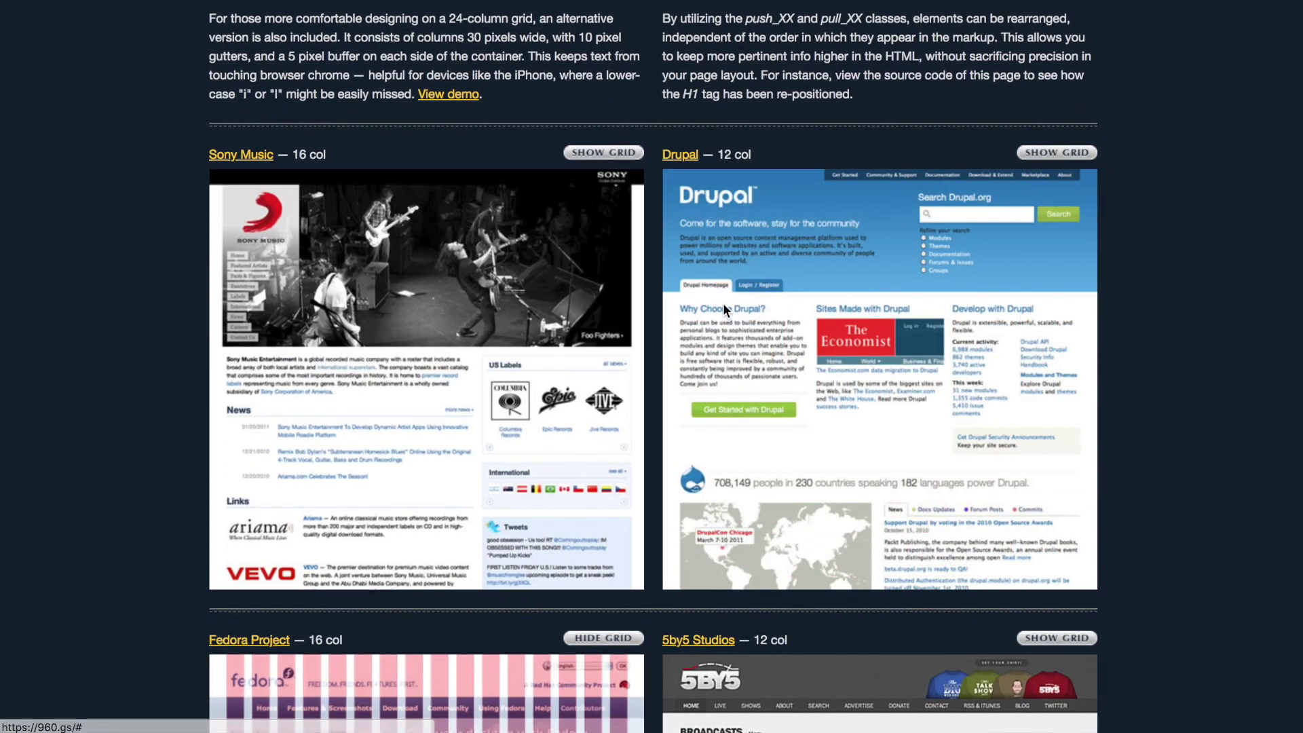
scroll(723, 303, down, 2)
scroll(723, 303, down, 2)
click(596, 441)
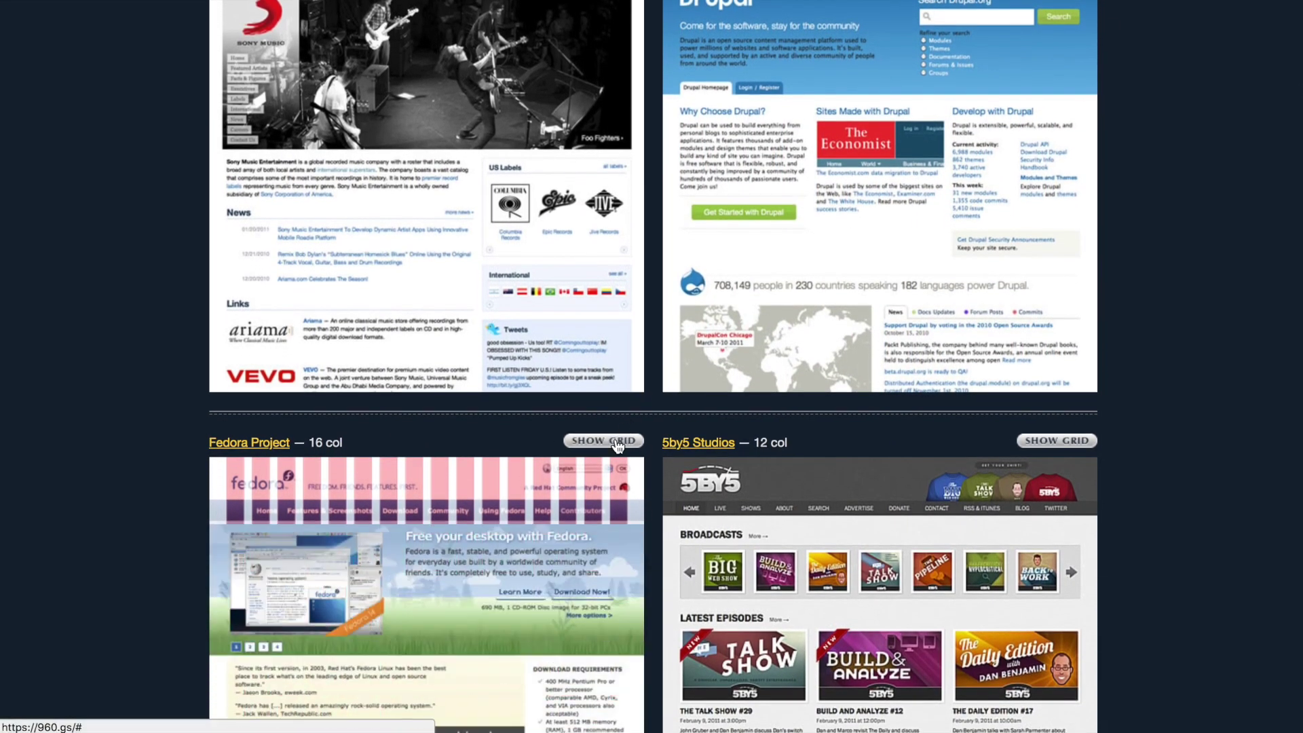
scroll(621, 426, up, 5)
scroll(621, 425, up, 1)
scroll(738, 420, down, 2)
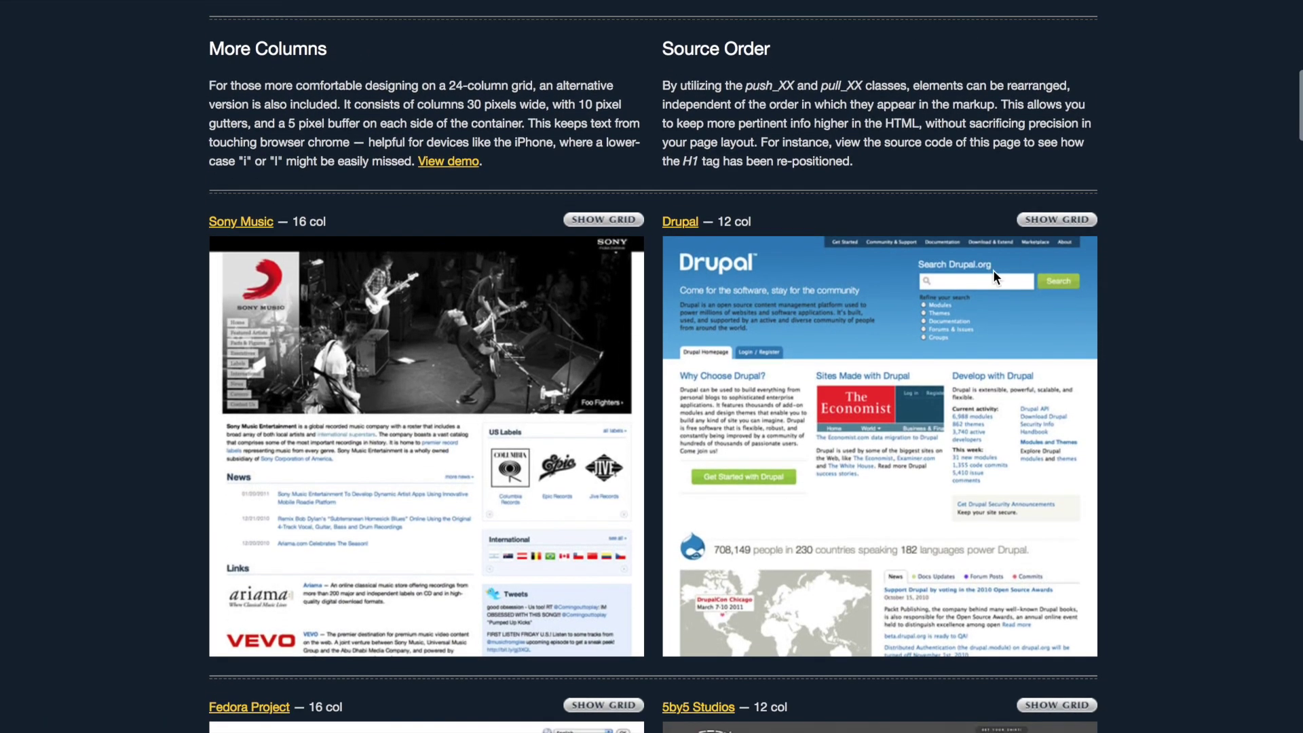
Step: Show the 12-column grid on Drupal, the 16-column grid on Fedora, and the 12-column grid on 5by5
click(1062, 221)
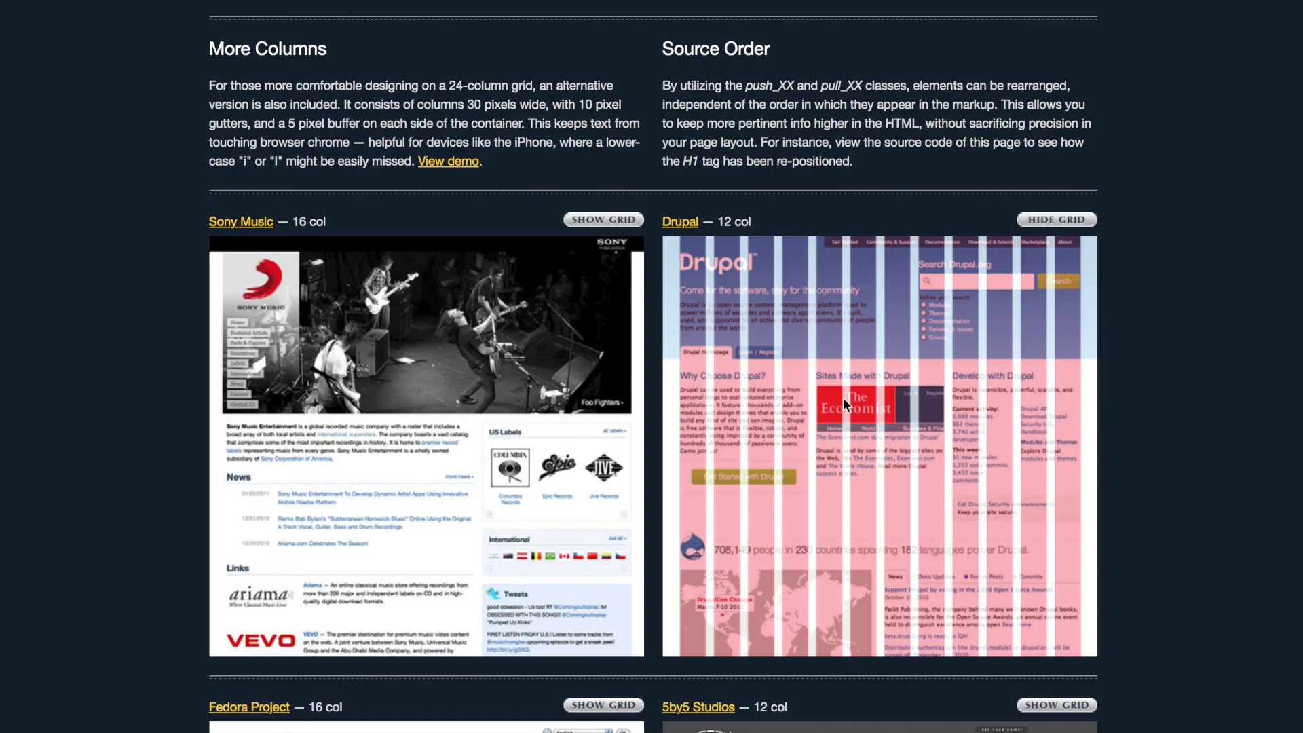
scroll(1023, 422, down, 13)
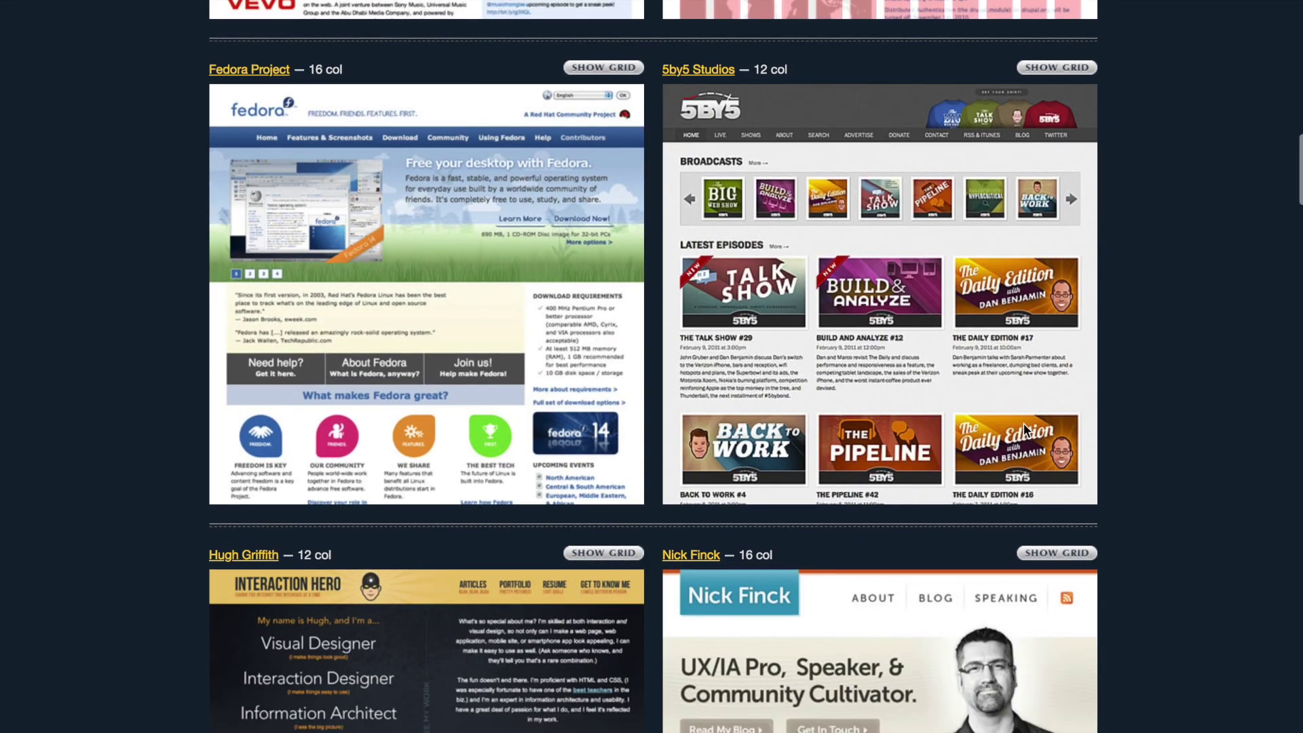
scroll(665, 451, up, 5)
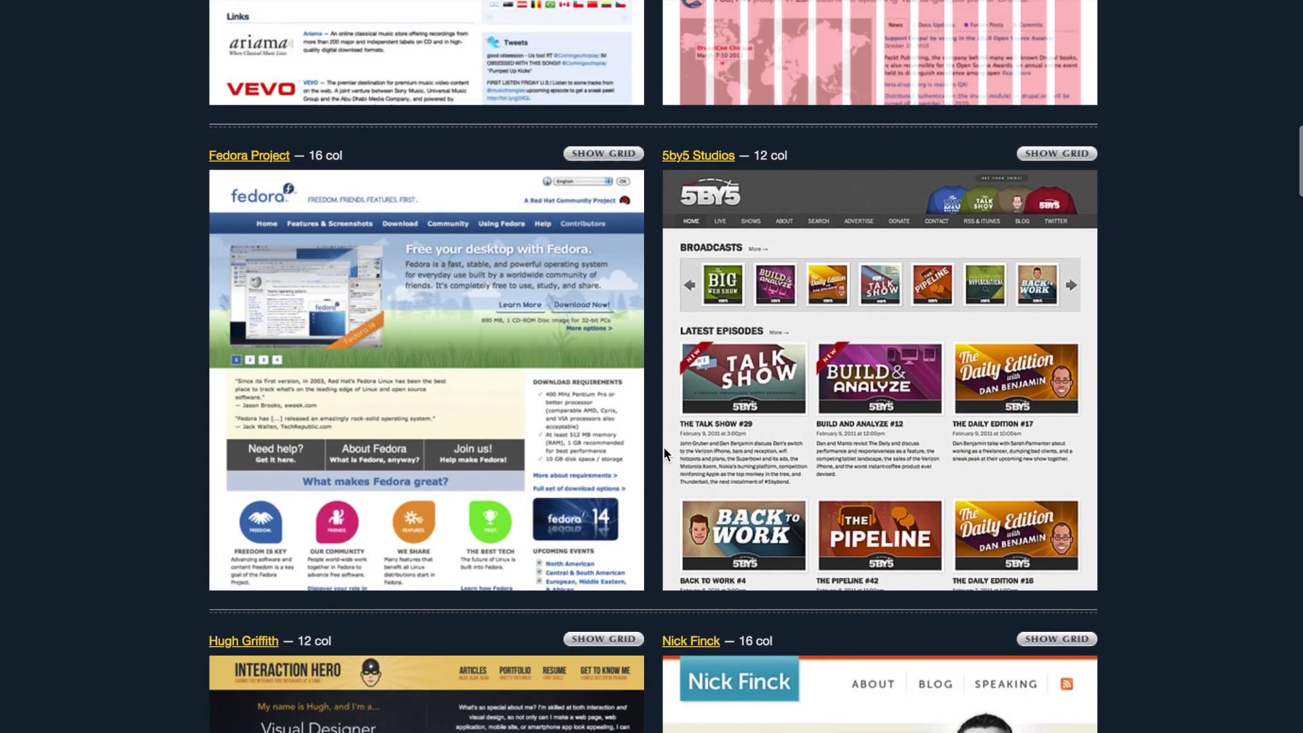
click(604, 154)
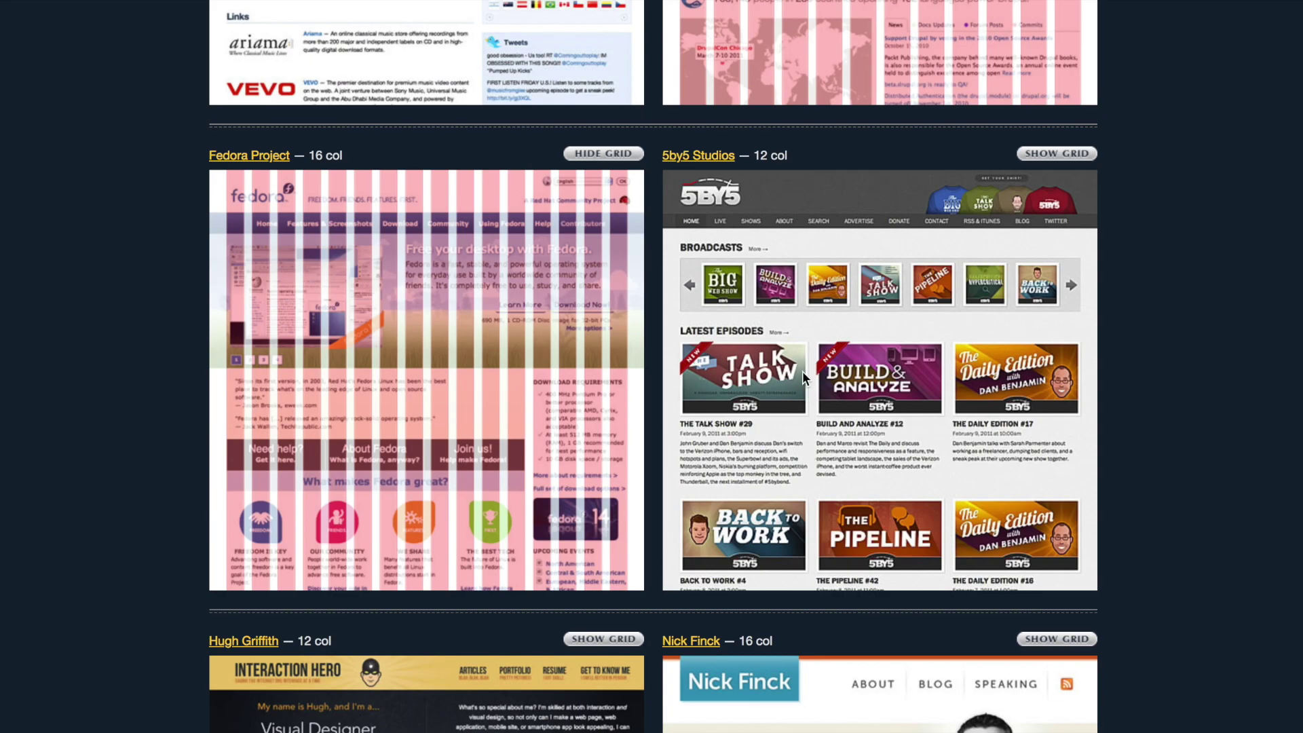
click(1057, 154)
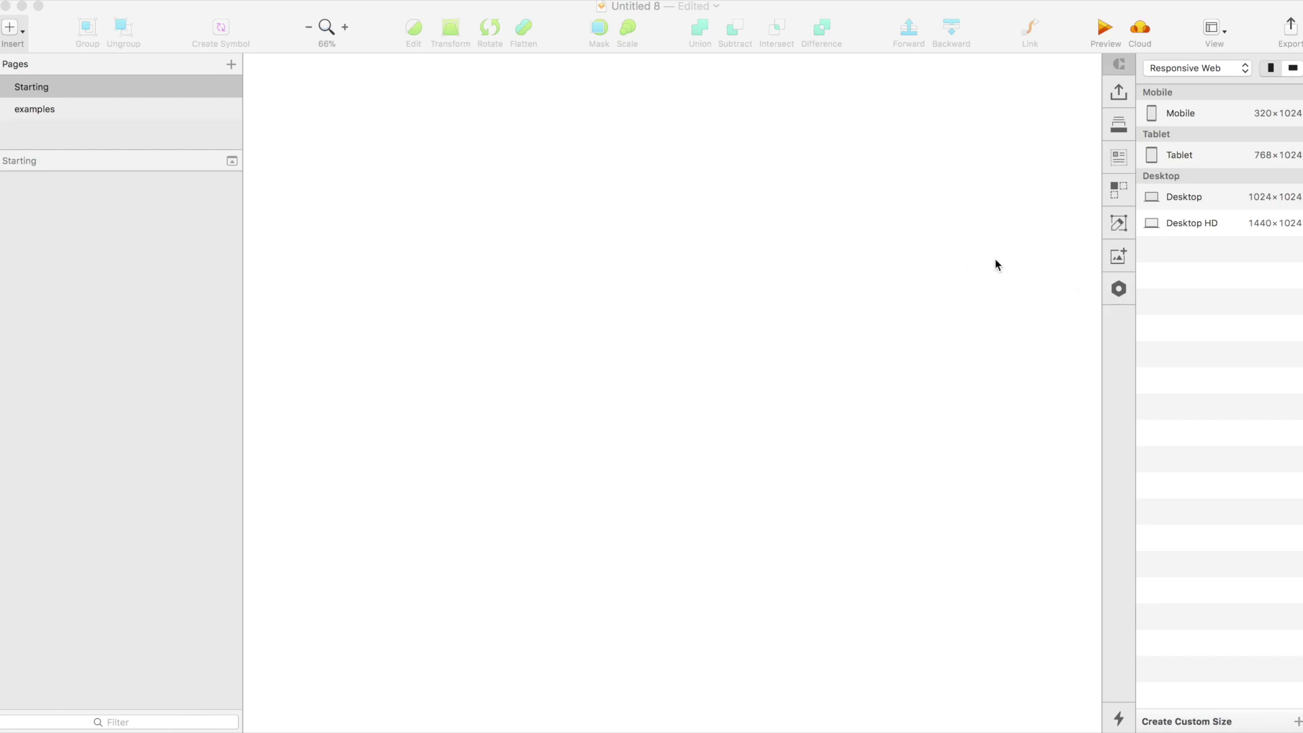
Step: Add a Desktop HD artboard, show its 12-column layout grid with Ctrl+L, then deselect it
click(1183, 229)
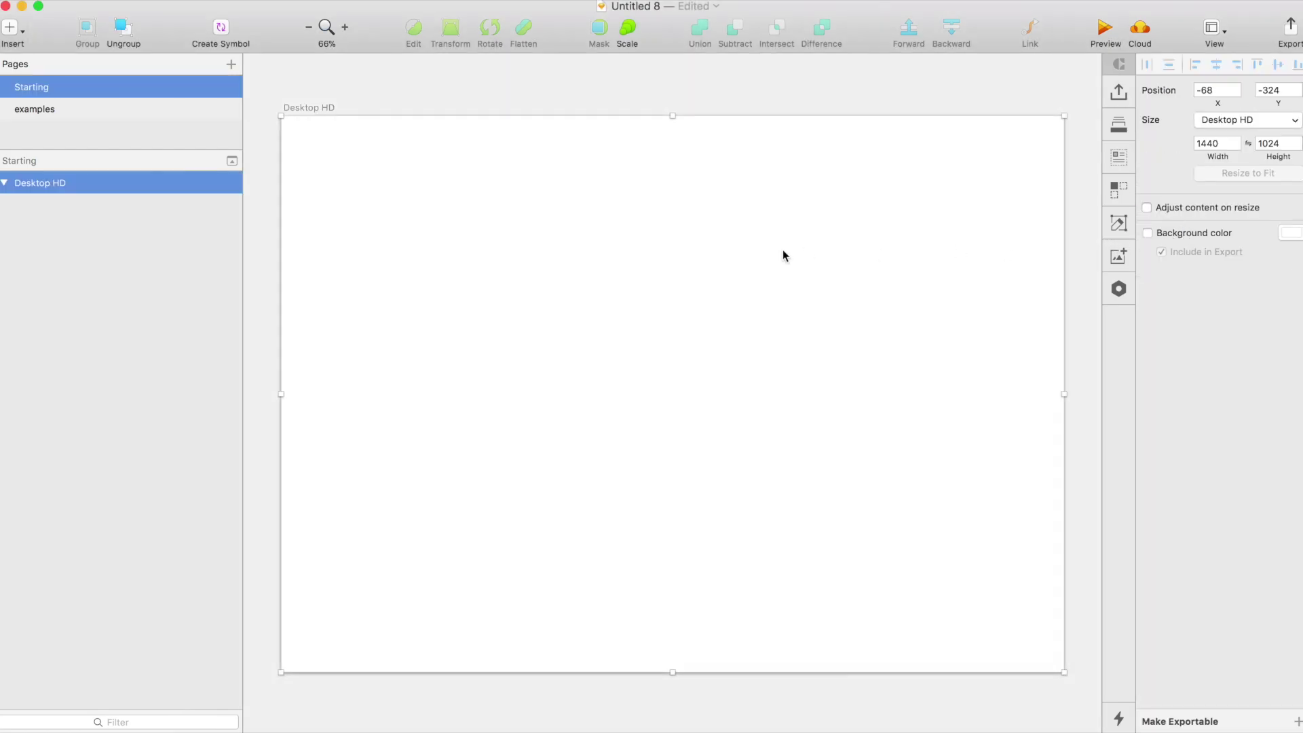
click(305, 110)
key(ctrl+l)
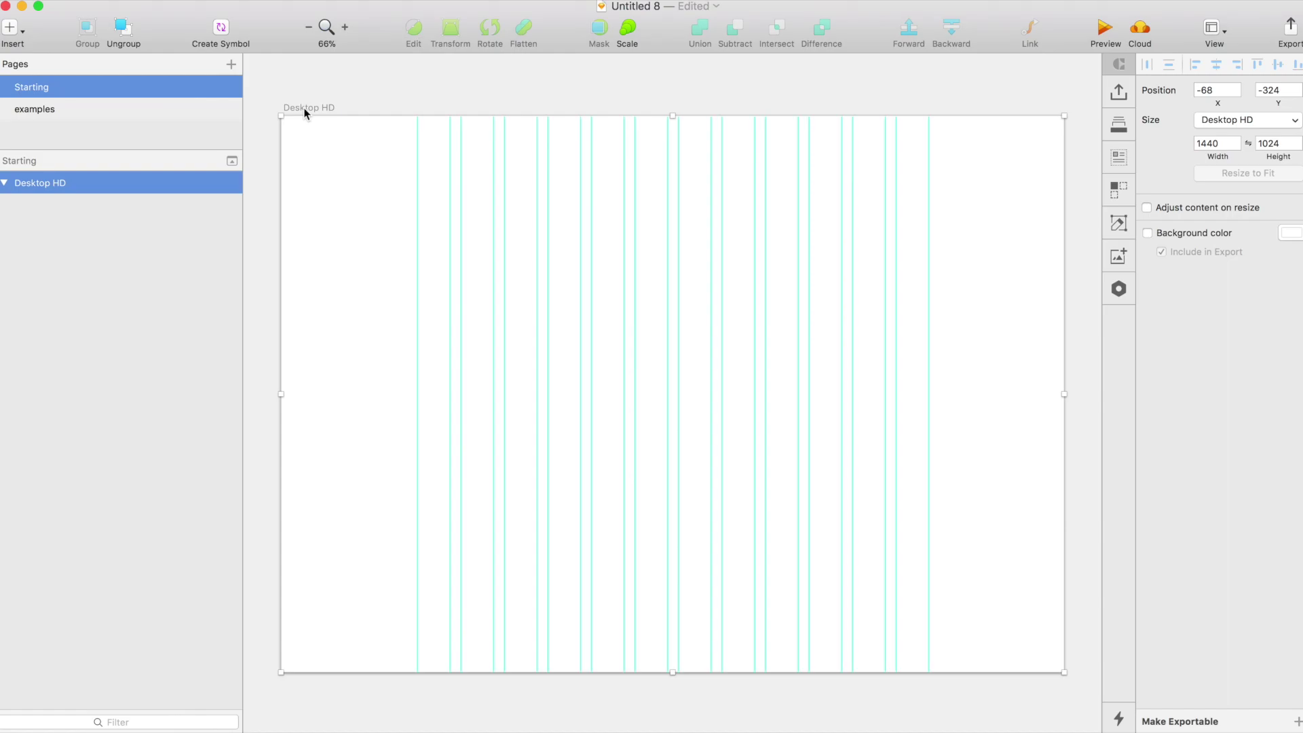
click(350, 109)
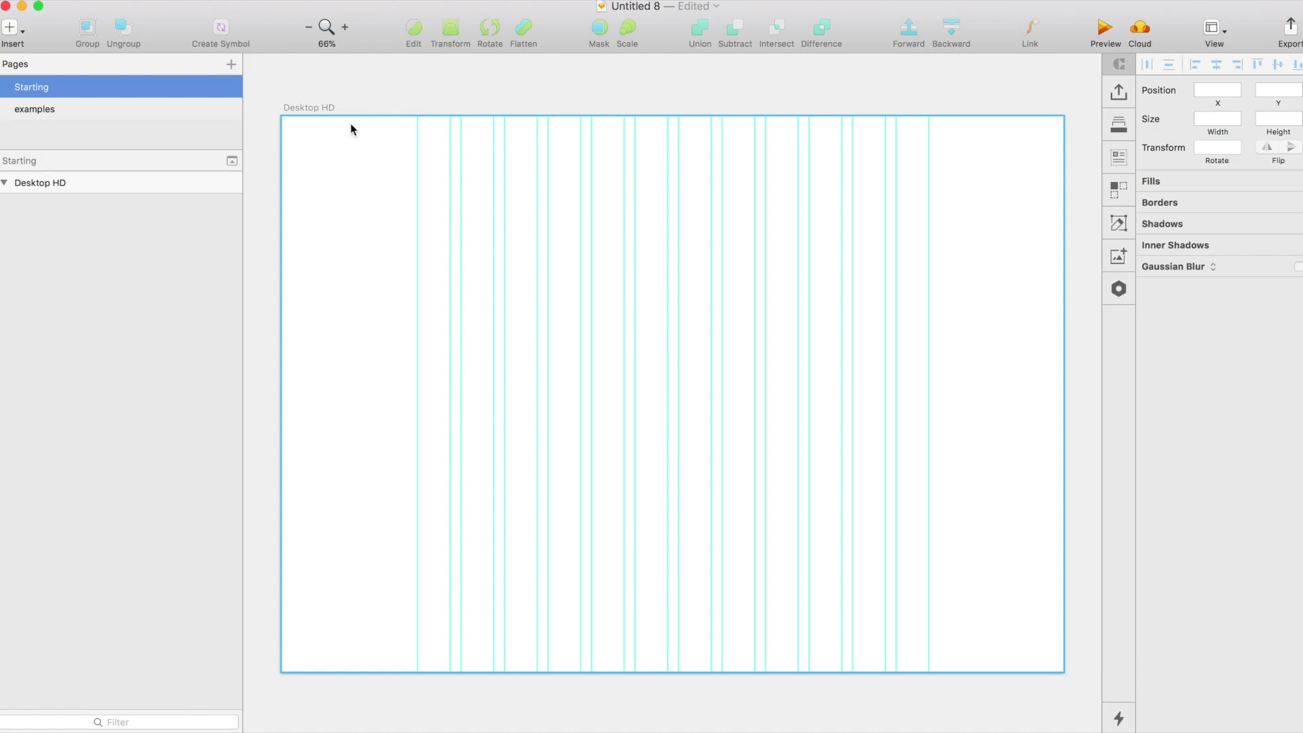
click(1035, 112)
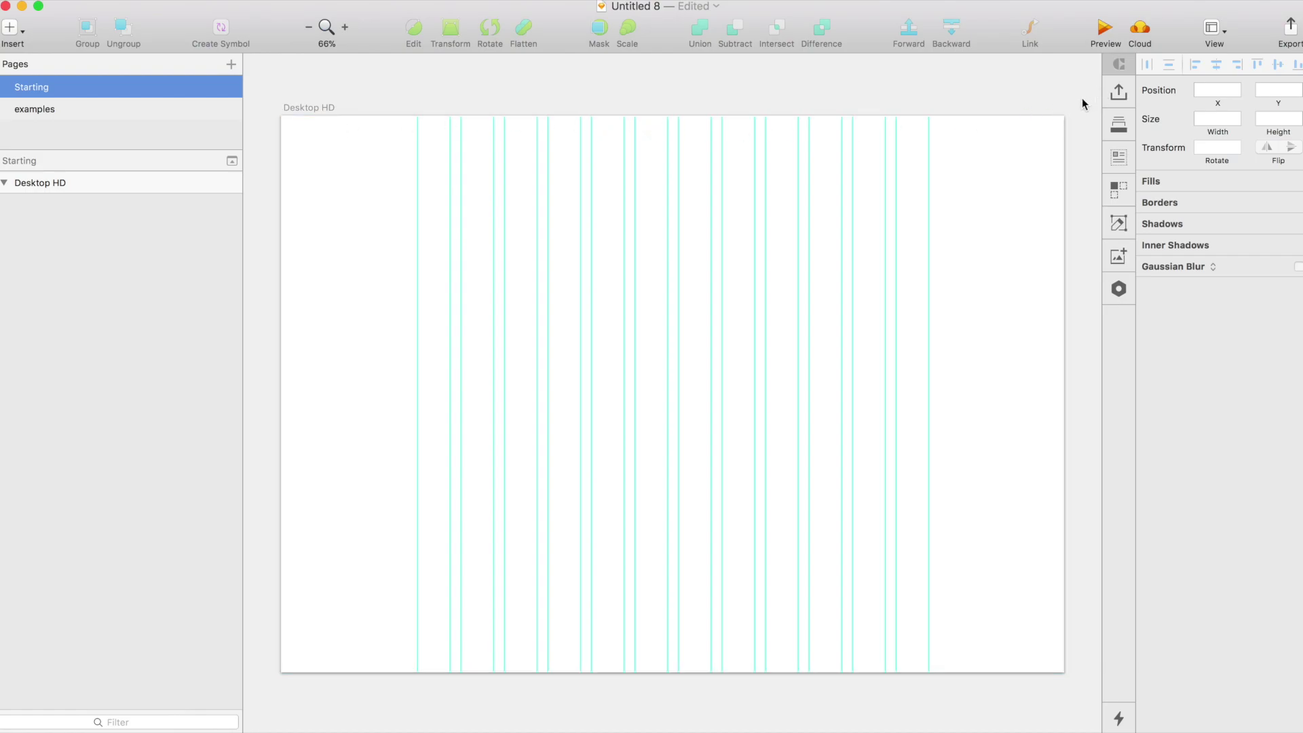
click(1214, 29)
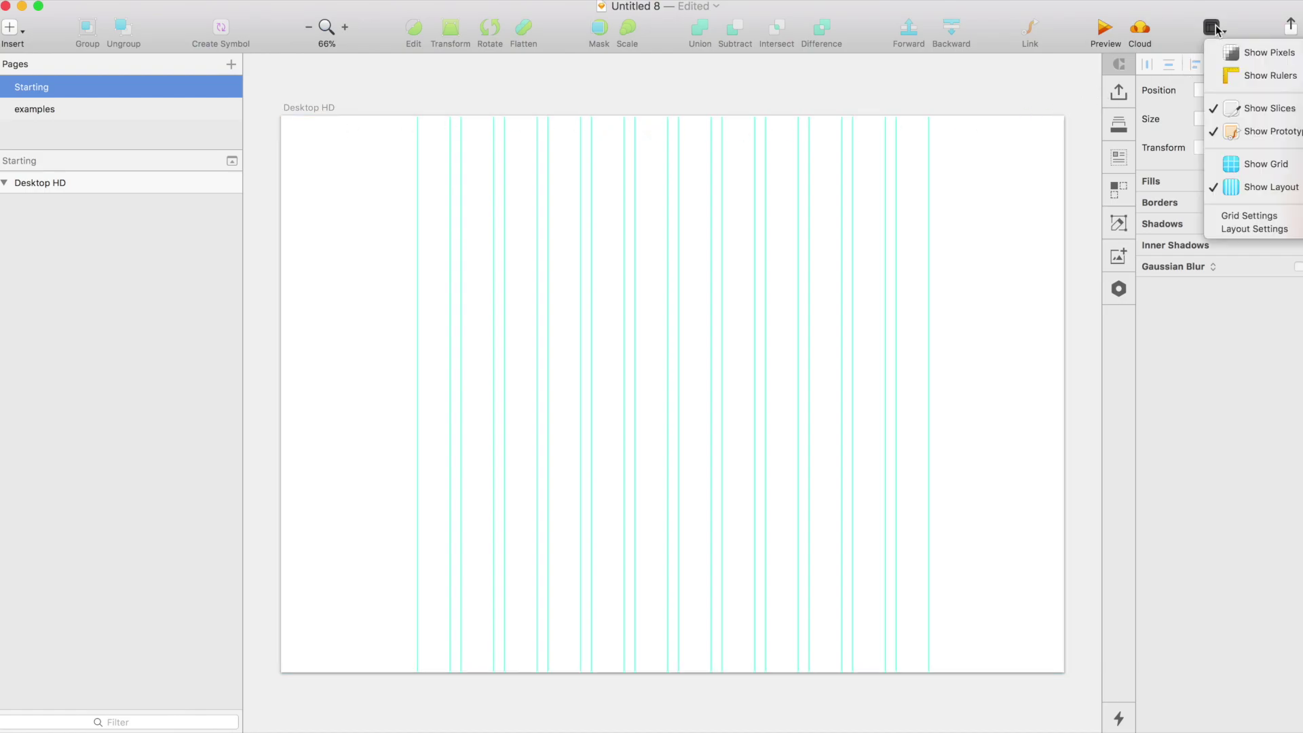
click(1236, 230)
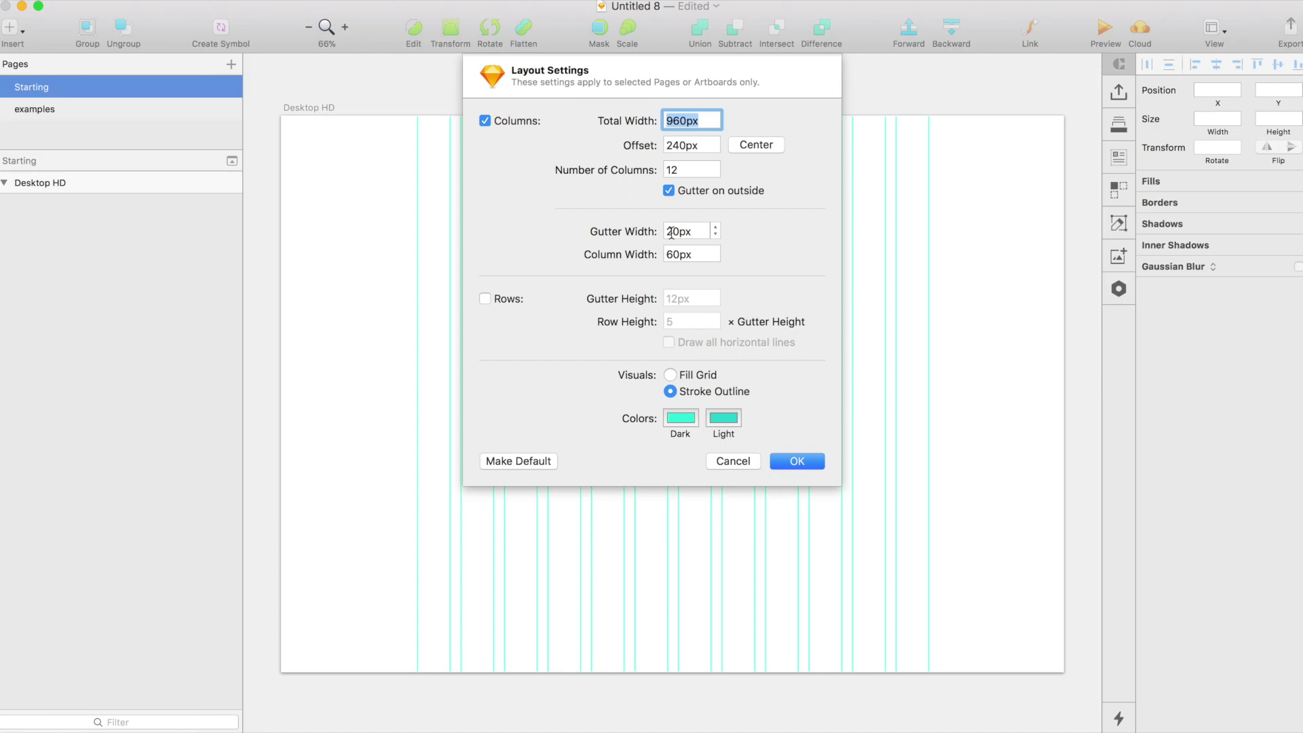
click(726, 463)
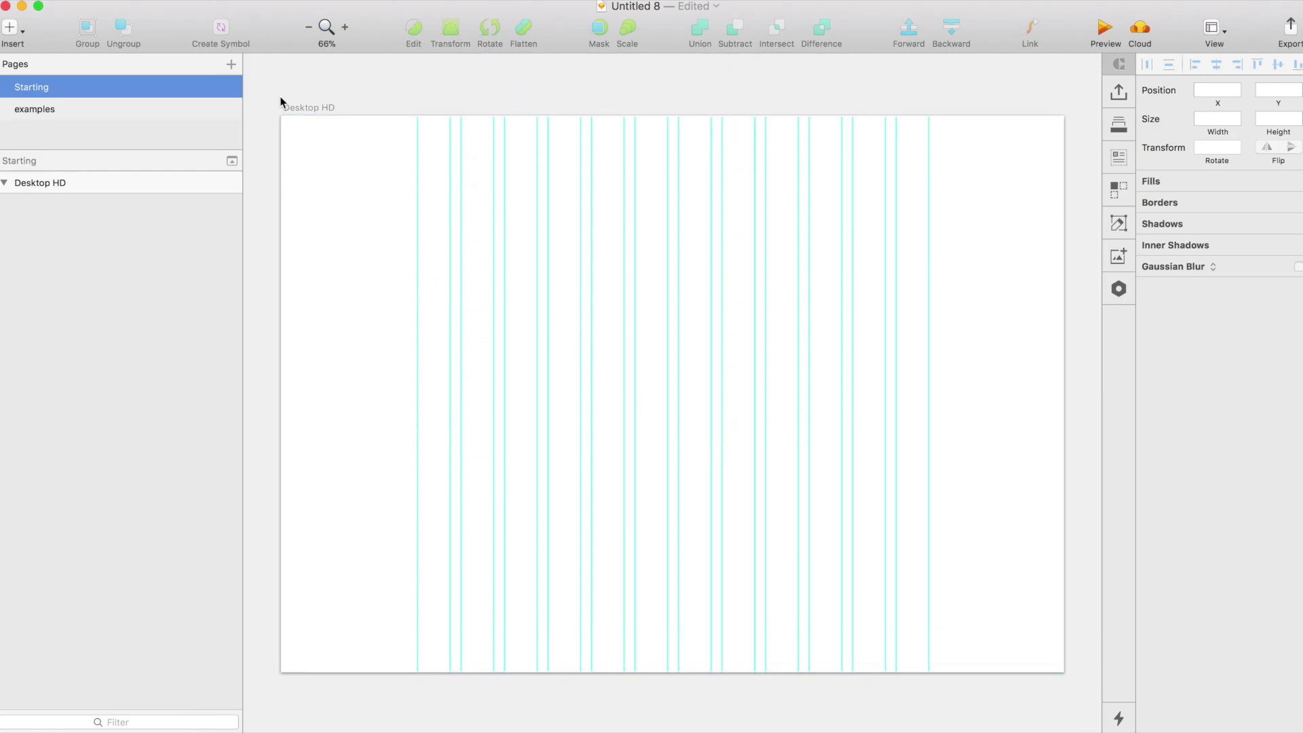
Step: On the examples page, show the layout grid over the 2880 × 9584 Landing-hifi artboard
click(82, 110)
scroll(425, 121, left, 5)
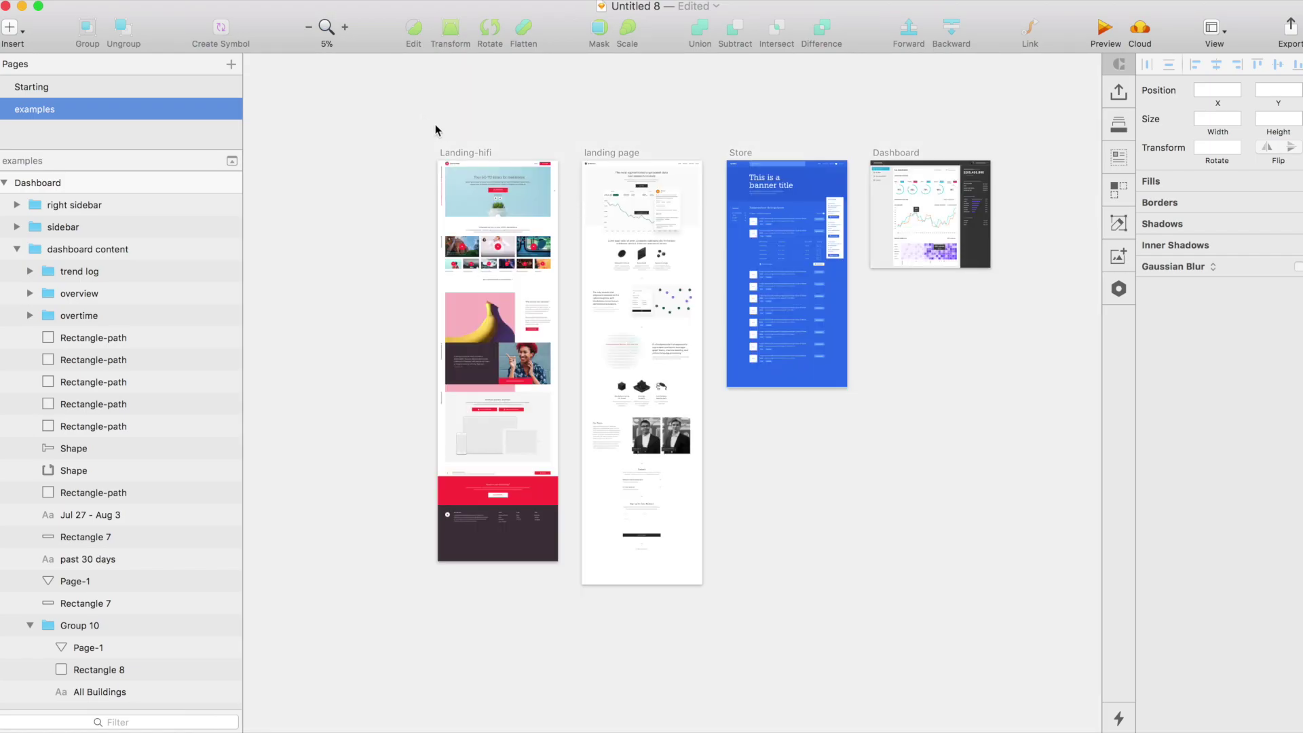
scroll(441, 127, up, 10)
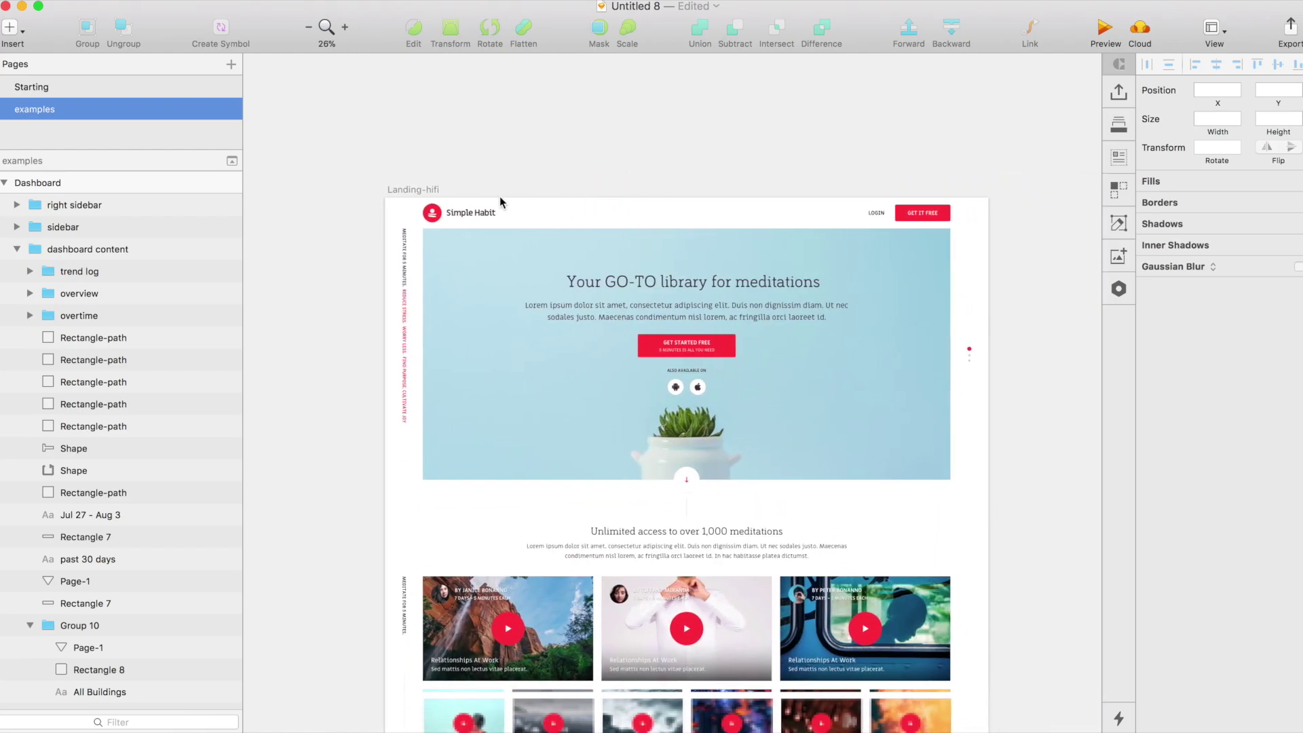
click(398, 190)
scroll(424, 190, right, 3)
scroll(380, 180, down, 2)
scroll(486, 186, down, 1)
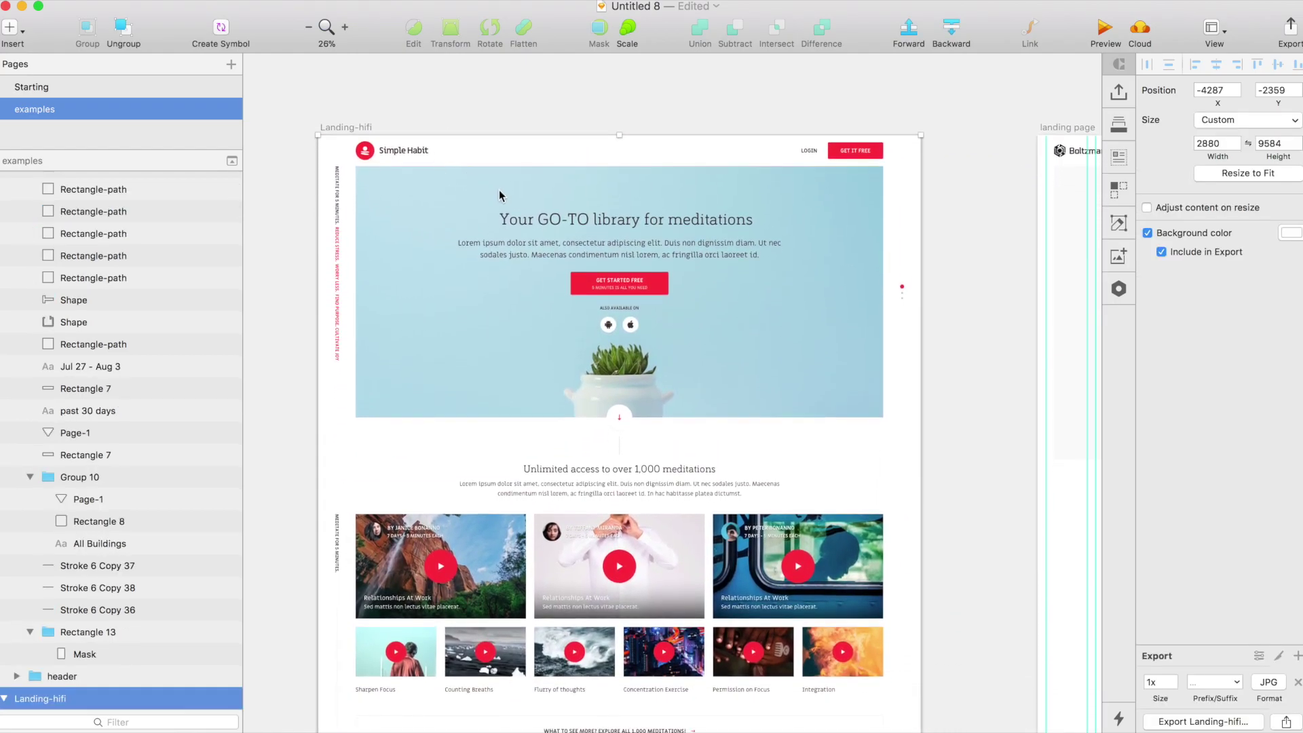
key(ctrl+l)
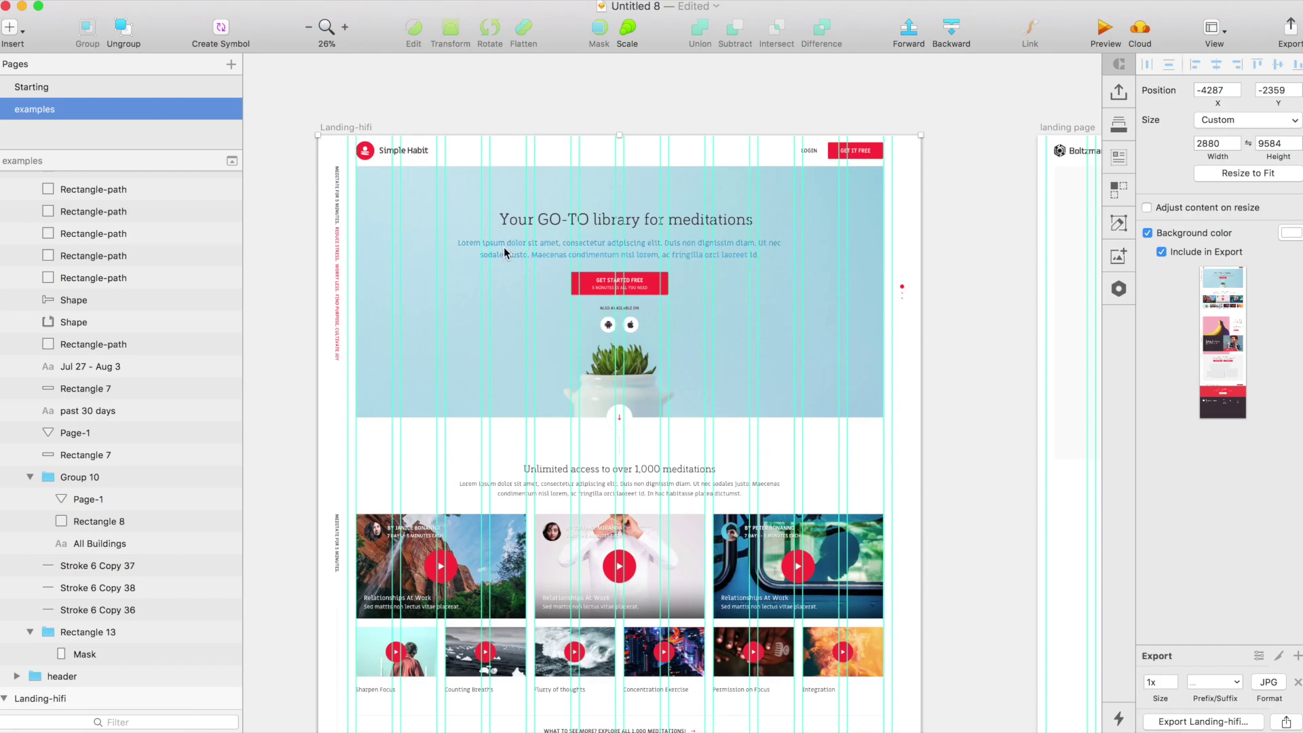
Step: Select both Lorem ipsum paragraphs on Landing-hifi to compare their grid alignment, then deselect
double_click(476, 258)
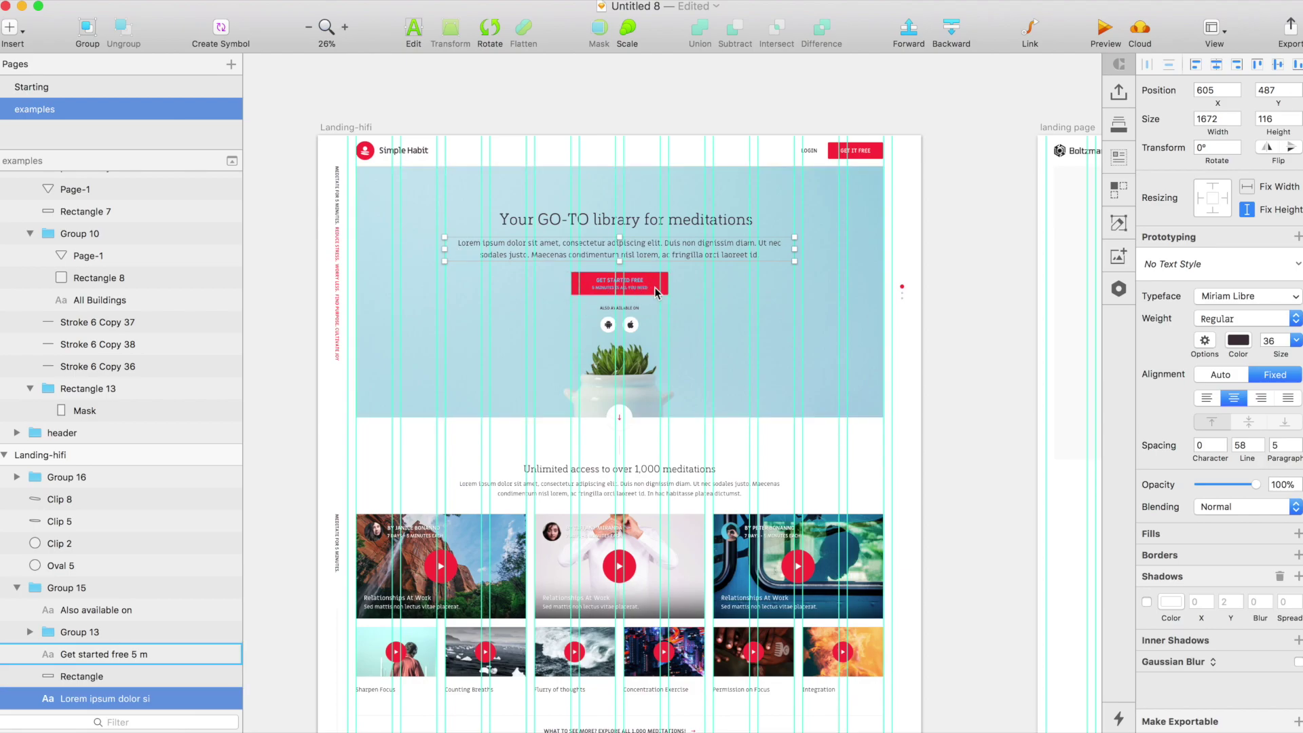
click(551, 218)
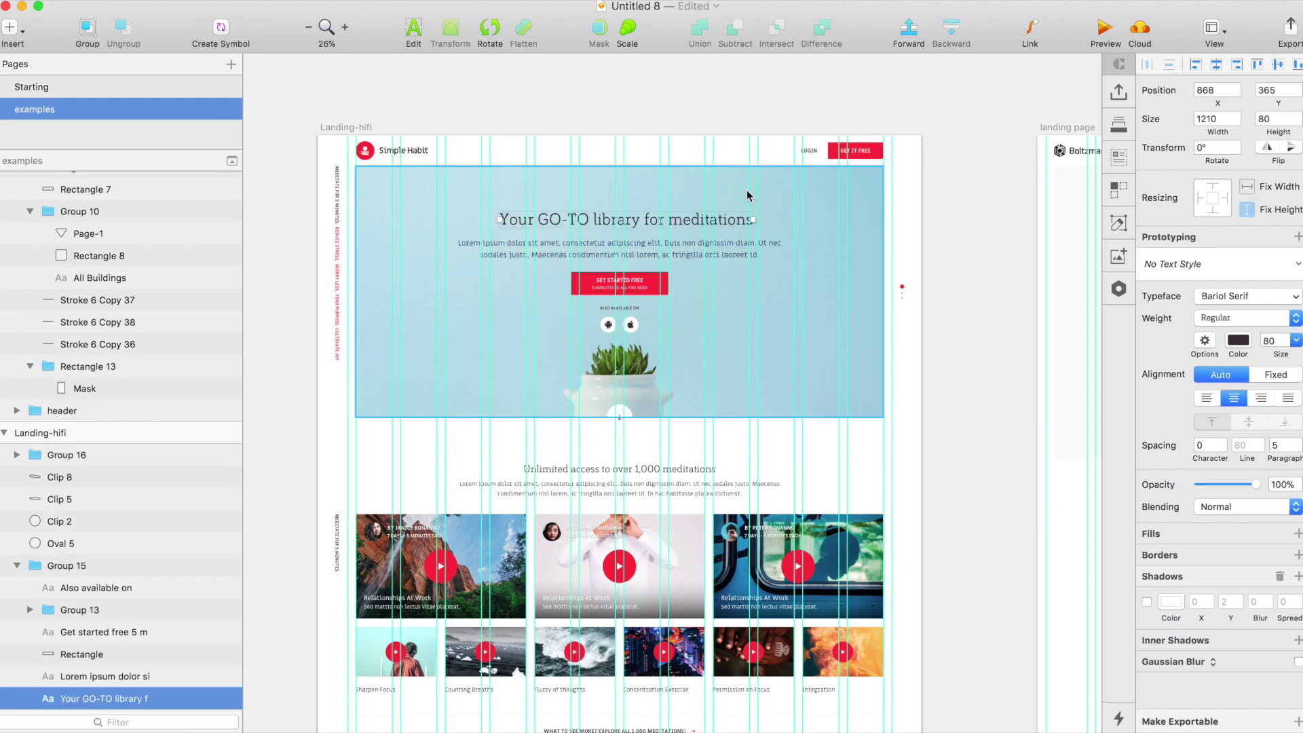
scroll(624, 387, down, 2)
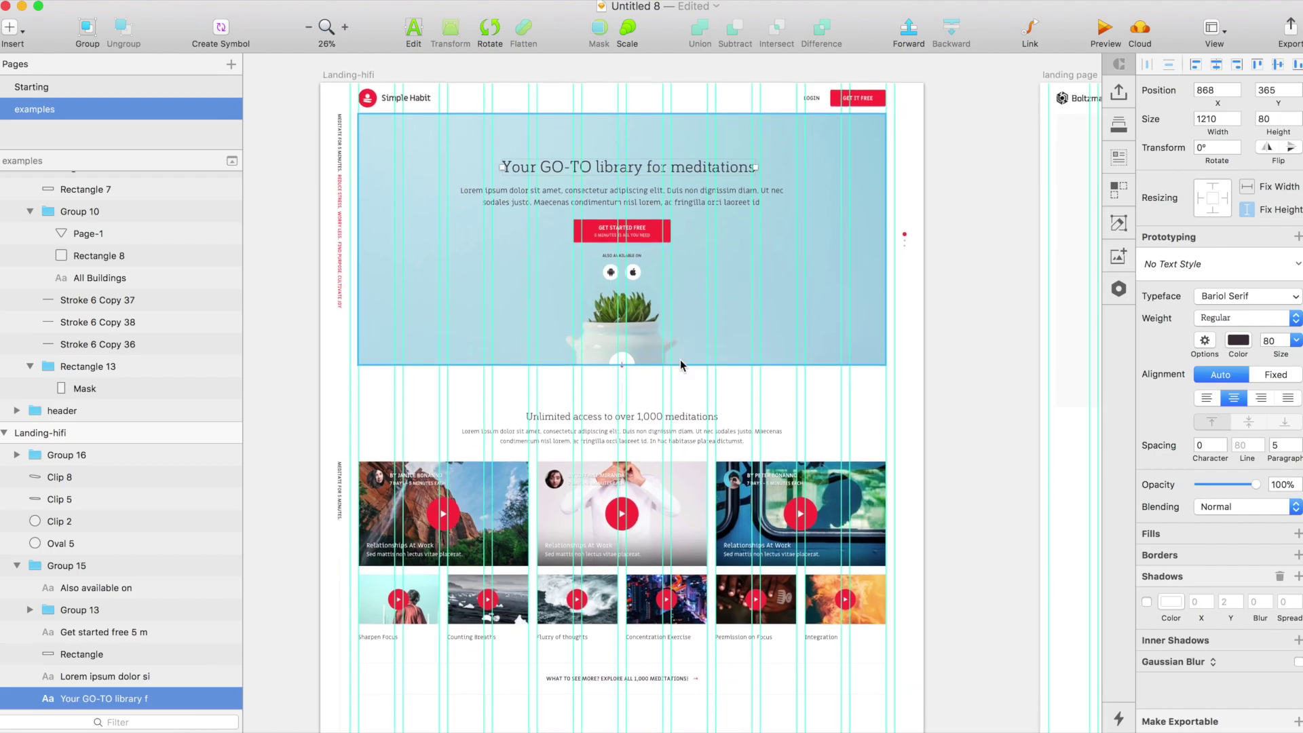
click(592, 423)
shift+click(538, 179)
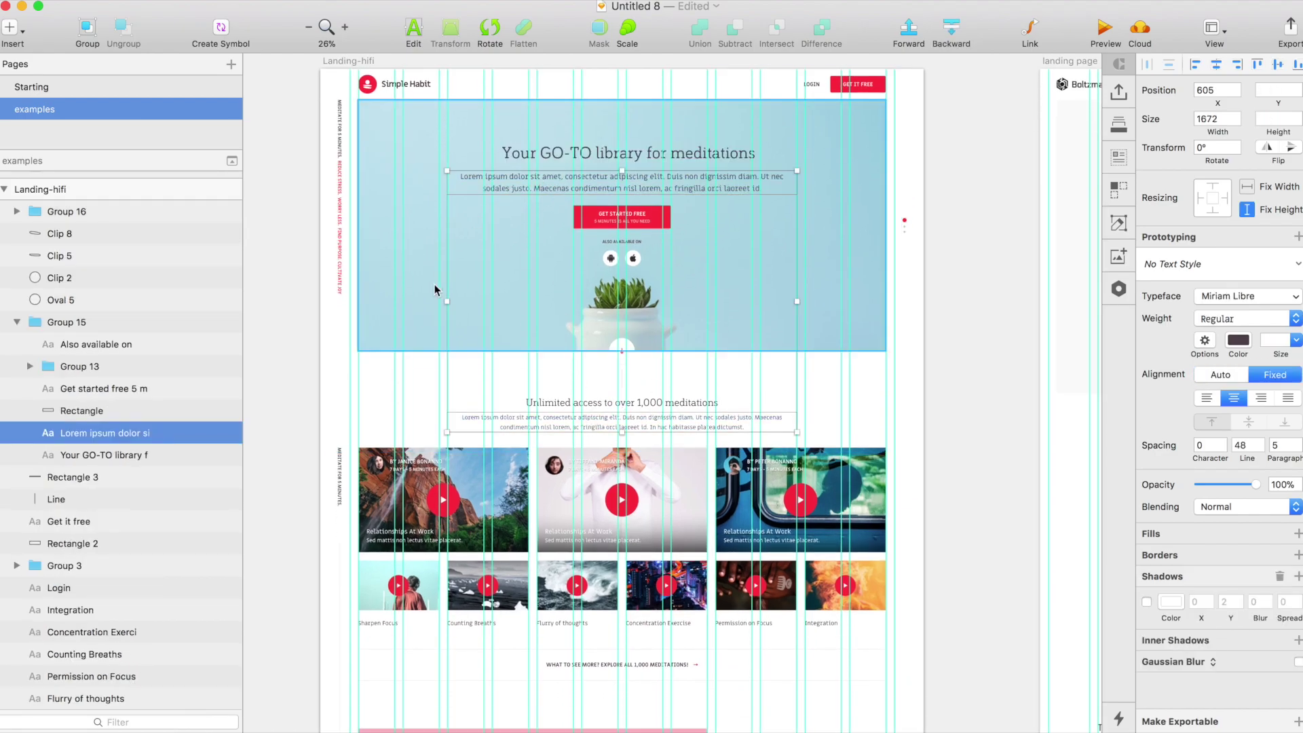
click(512, 415)
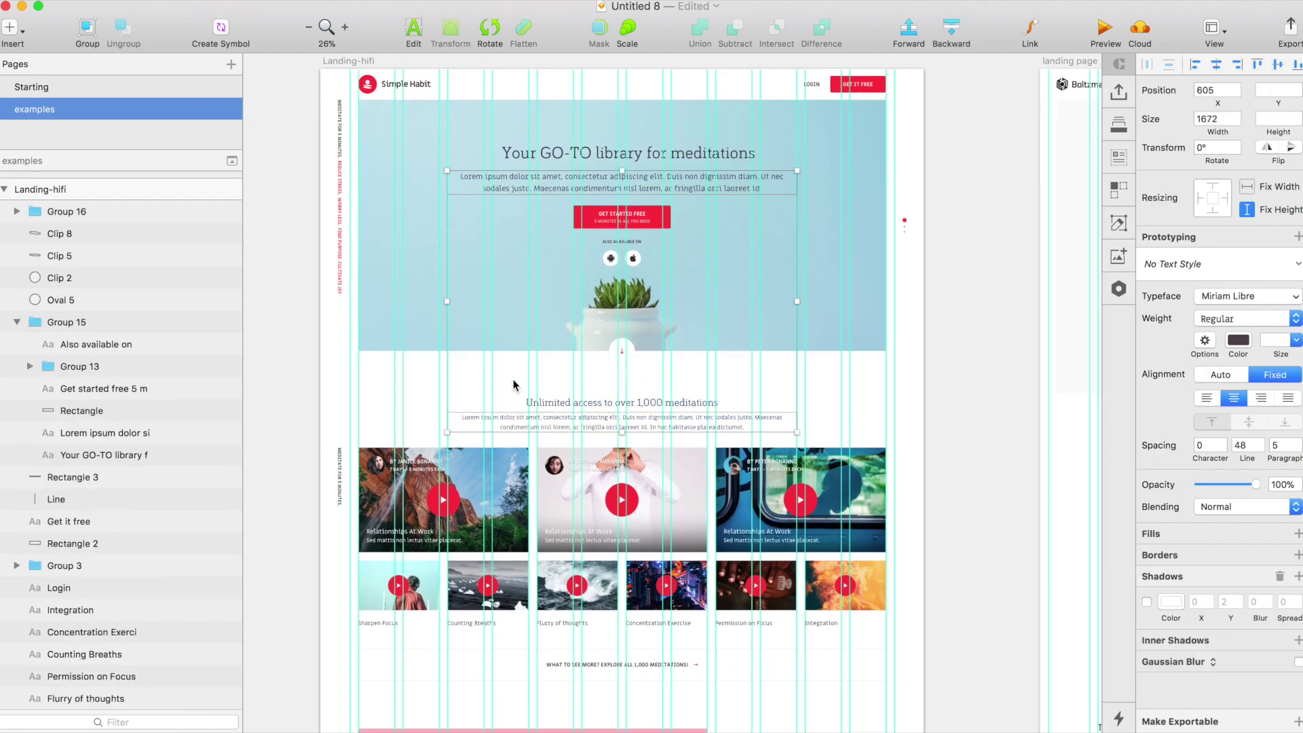
shift+click(483, 182)
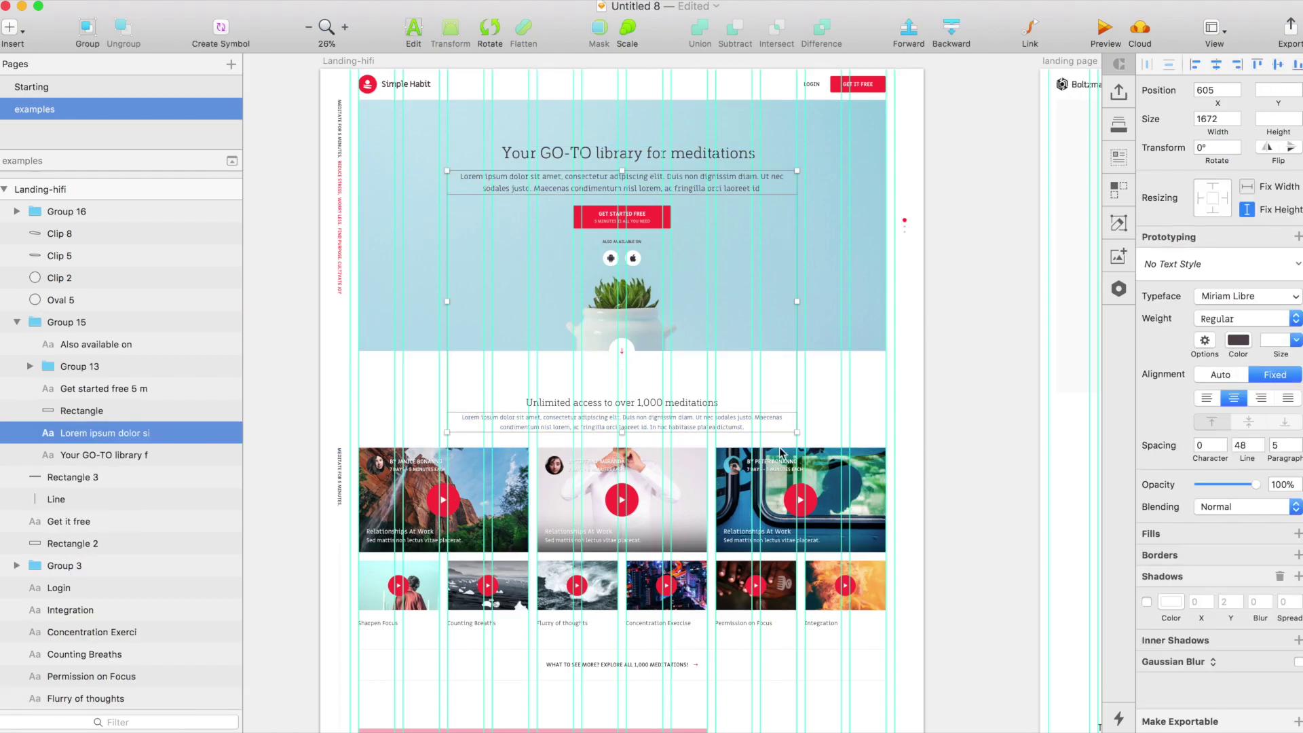
scroll(632, 481, down, 4)
scroll(633, 482, down, 1)
click(495, 515)
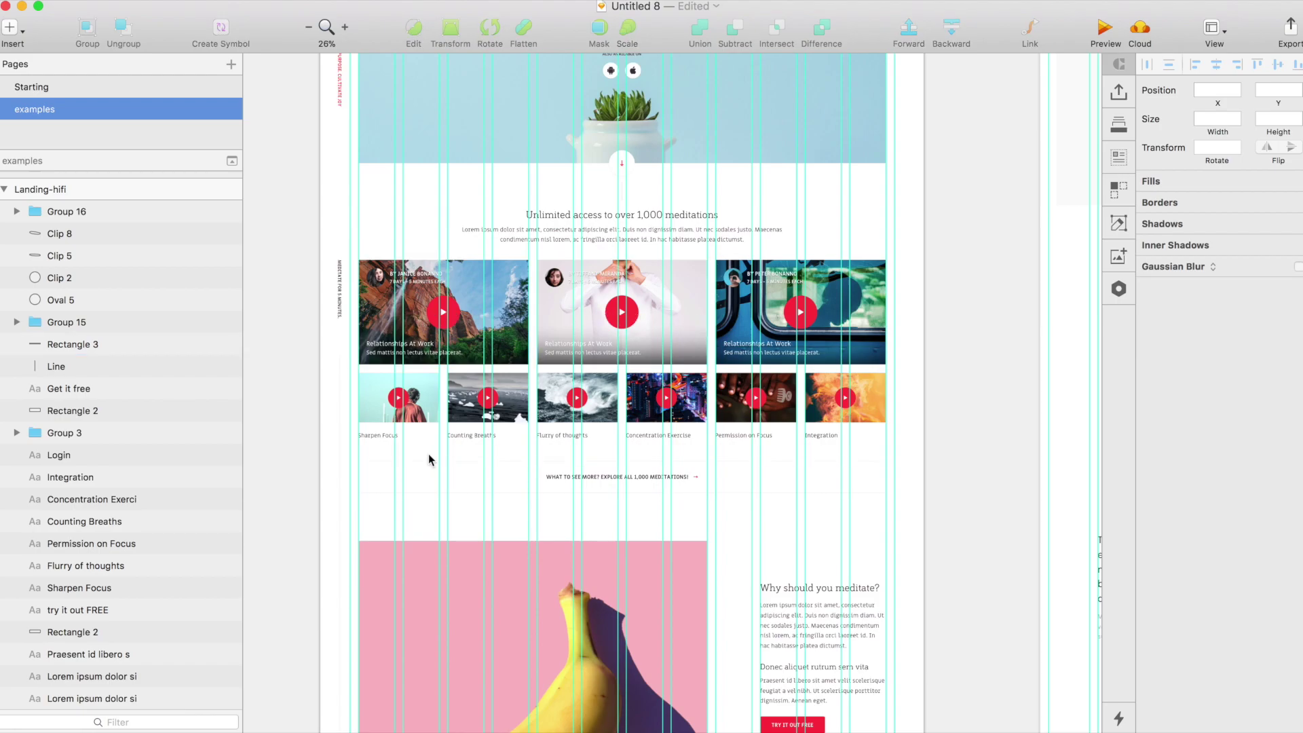
Step: Scroll down Landing-hifi and over to the Boltzmann landing page artboard
scroll(583, 441, down, 7)
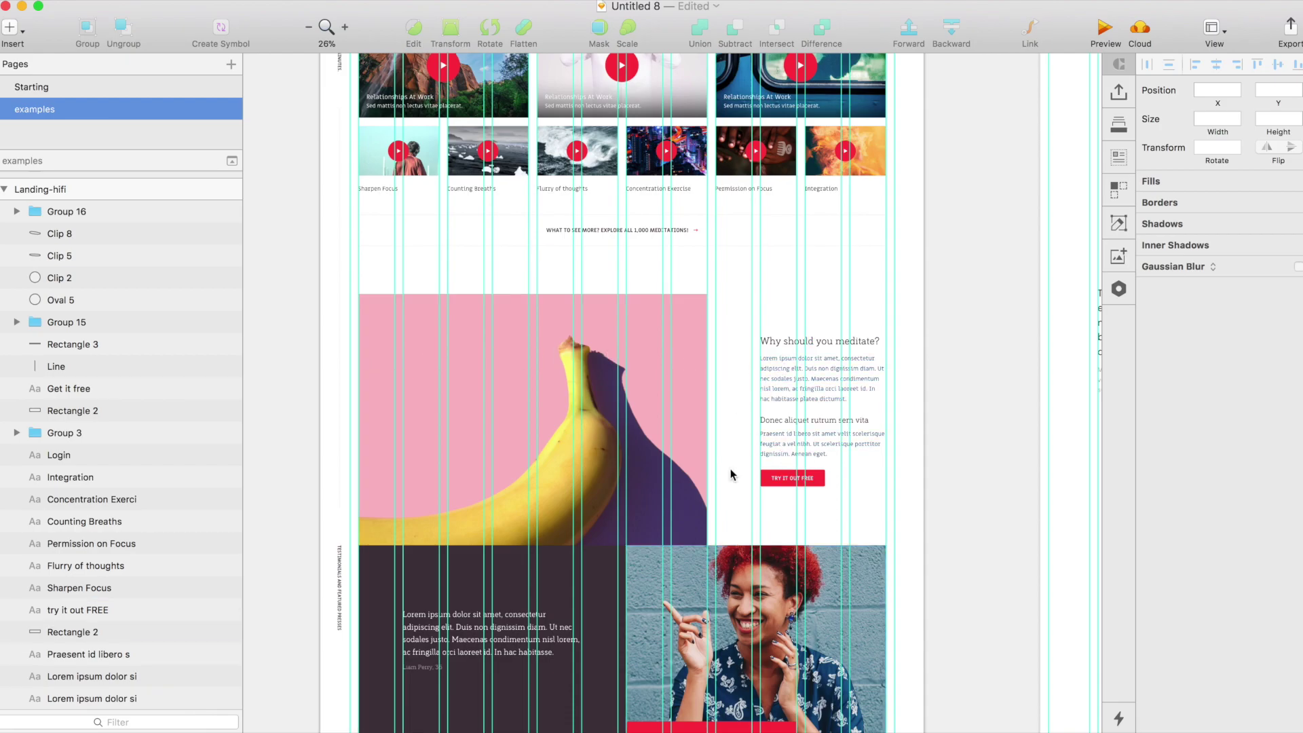
scroll(734, 432, down, 5)
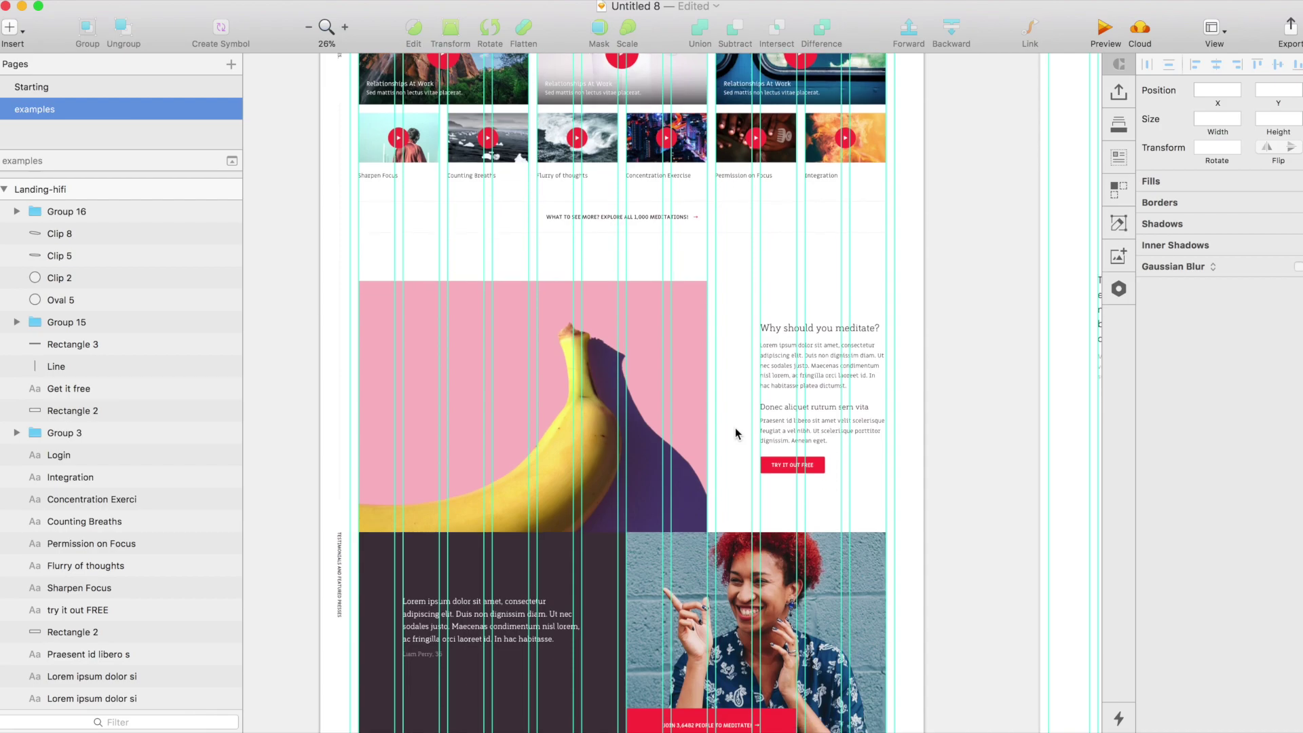
scroll(720, 344, down, 8)
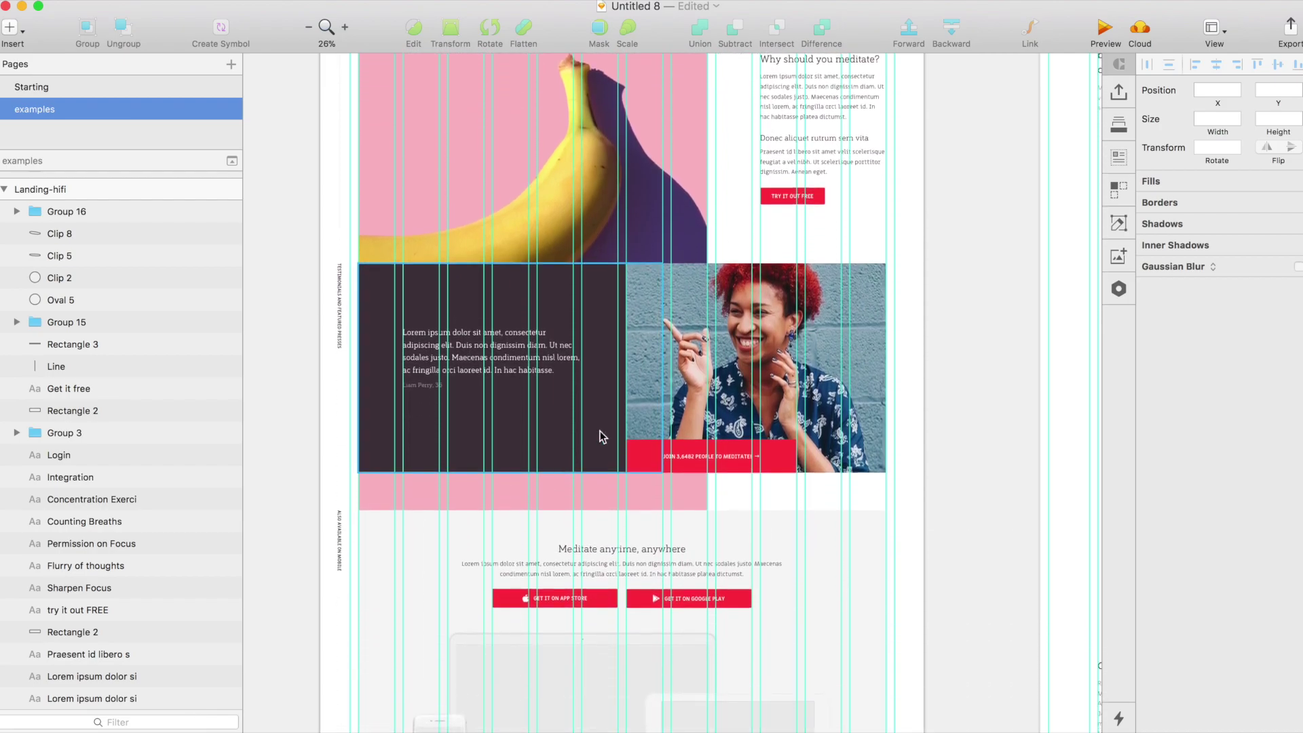
scroll(767, 304, down, 11)
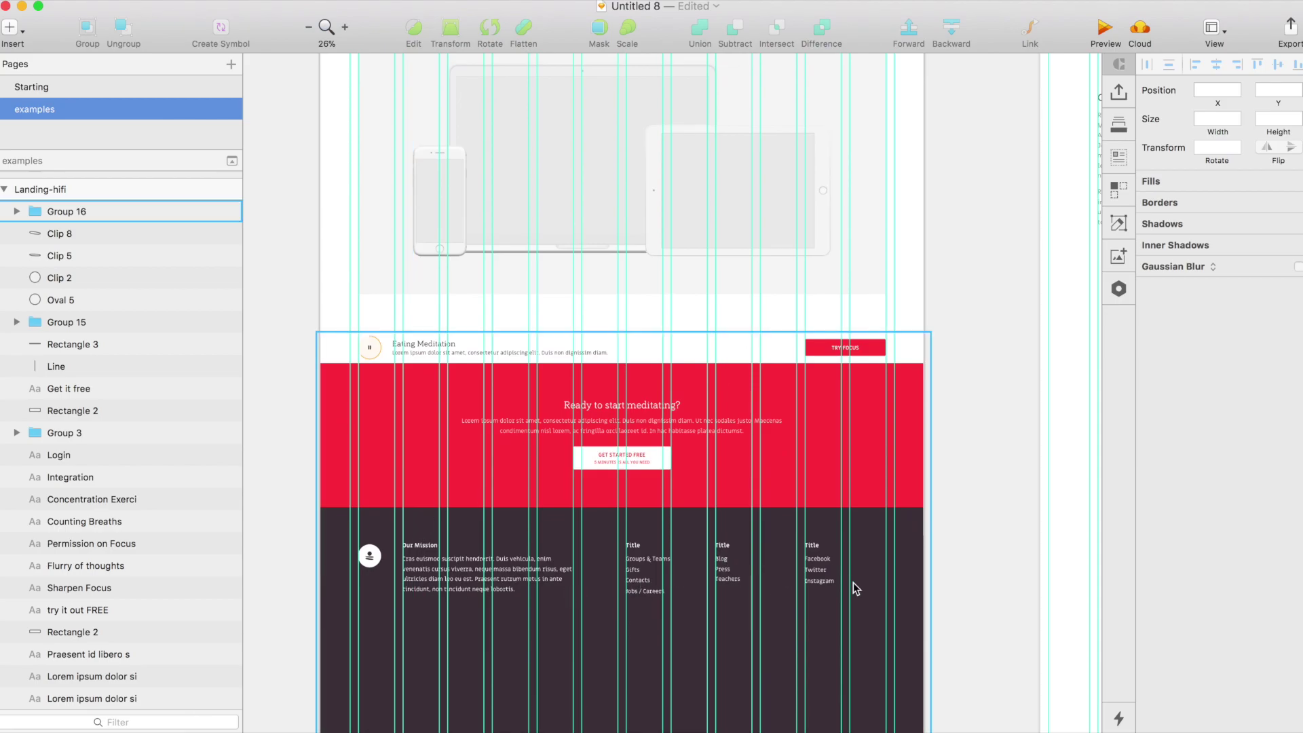
scroll(744, 536, down, 5)
scroll(766, 529, right, 10)
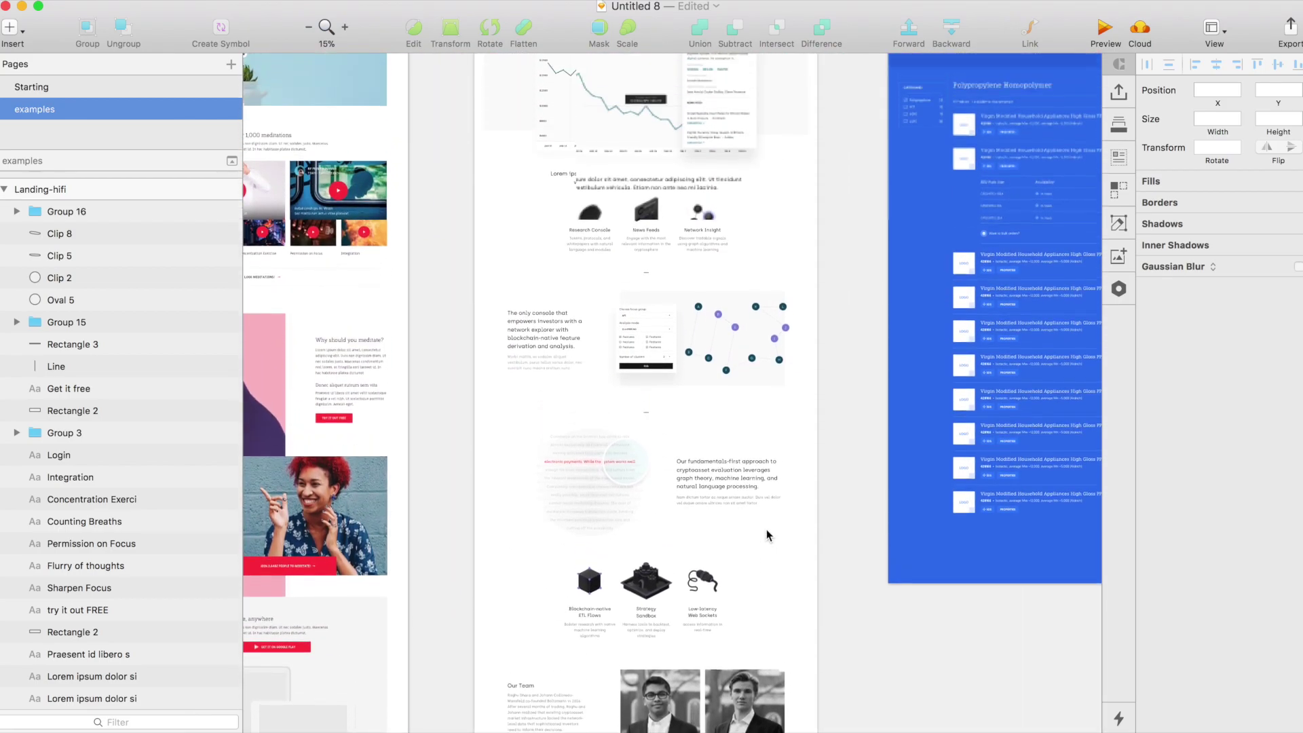
scroll(767, 529, up, 4)
scroll(610, 271, up, 4)
Step: Select the Boltzmann landing page artboard and show its column layout grid
click(370, 87)
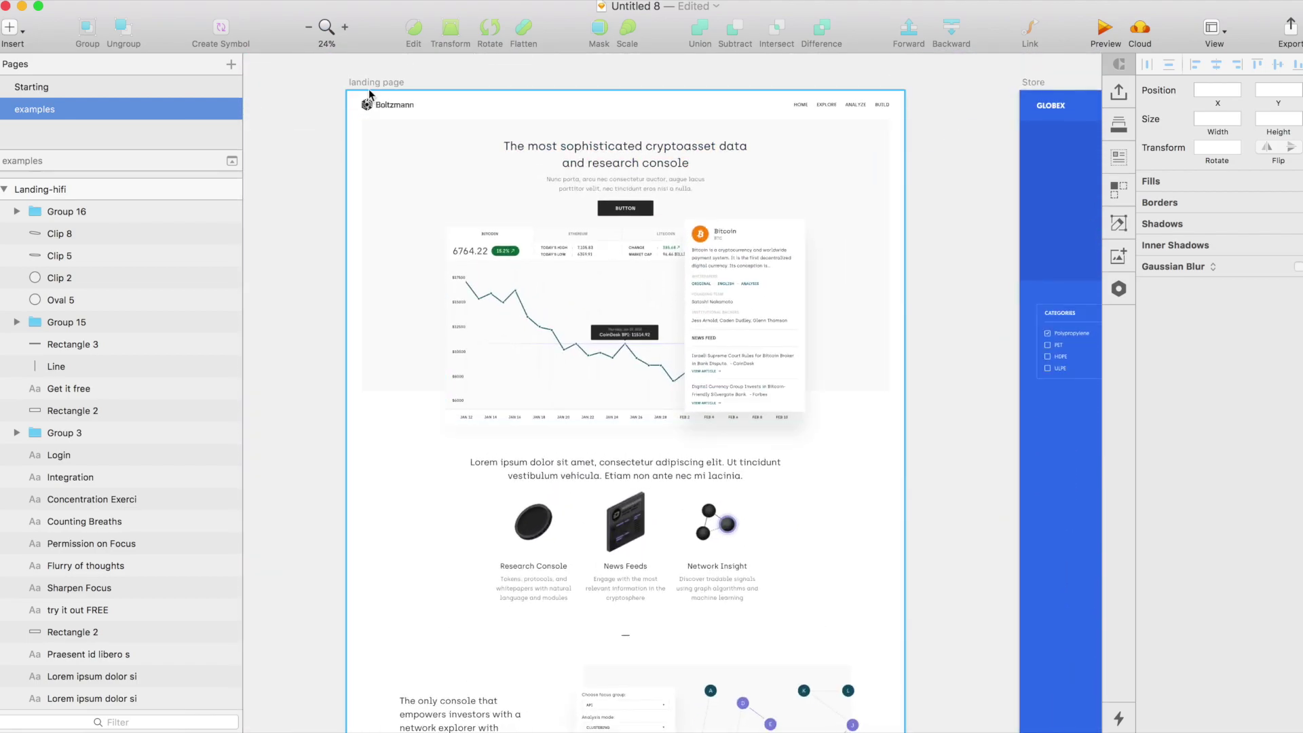
click(368, 88)
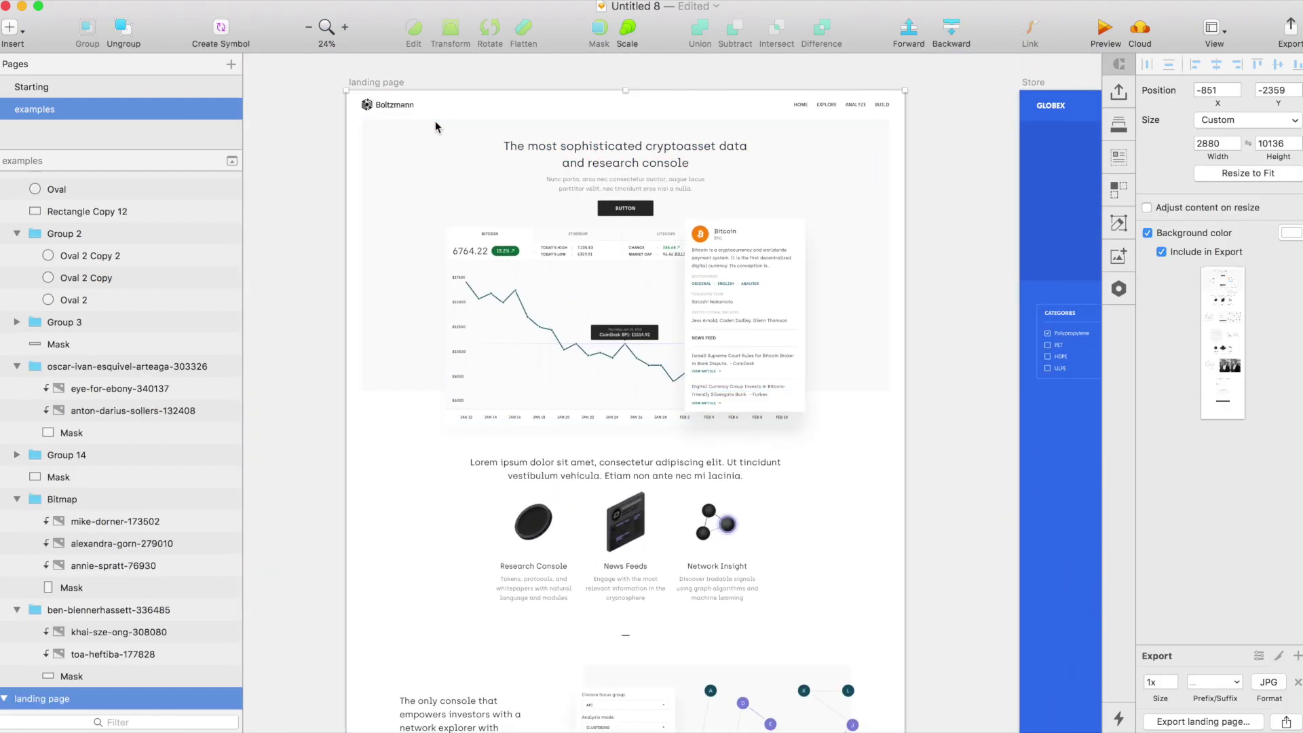
scroll(446, 125, up, 3)
key(ctrl+l)
Step: Select the Lorem ipsum intro text to check its alignment with the columns, then deselect
scroll(447, 130, down, 2)
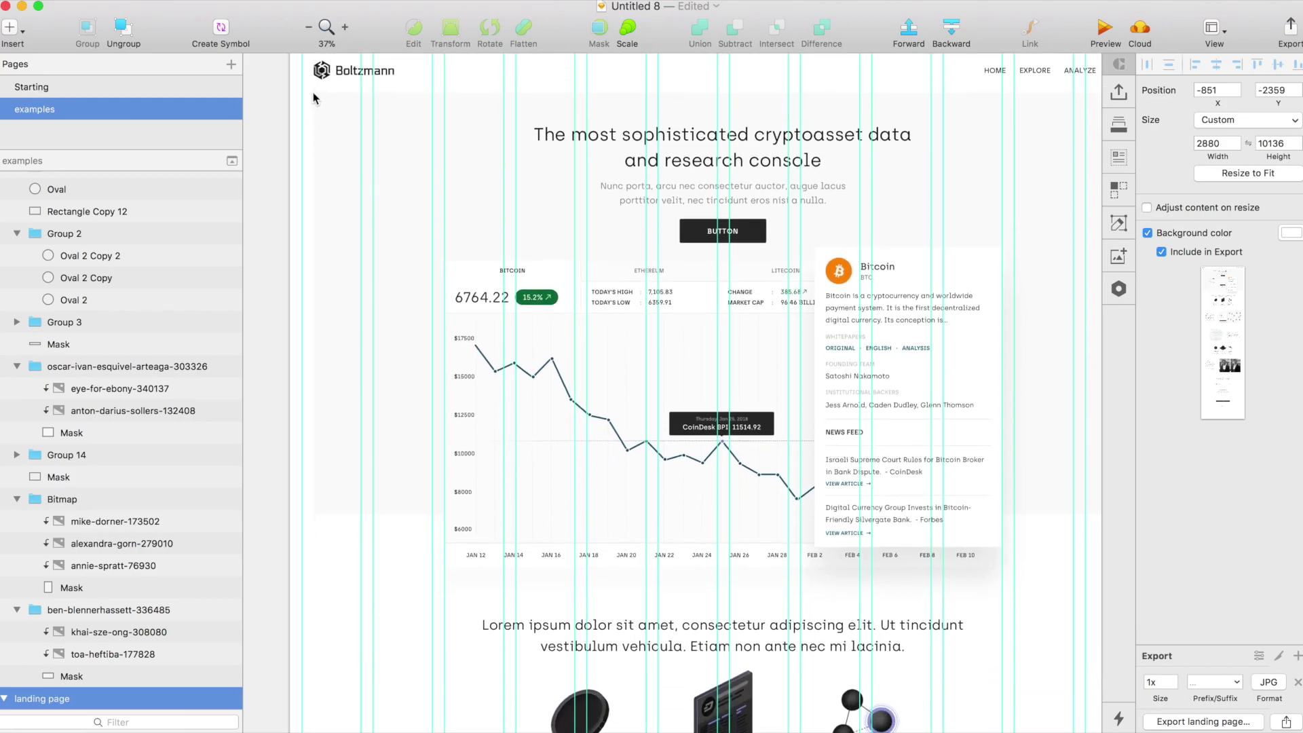
scroll(308, 116, down, 3)
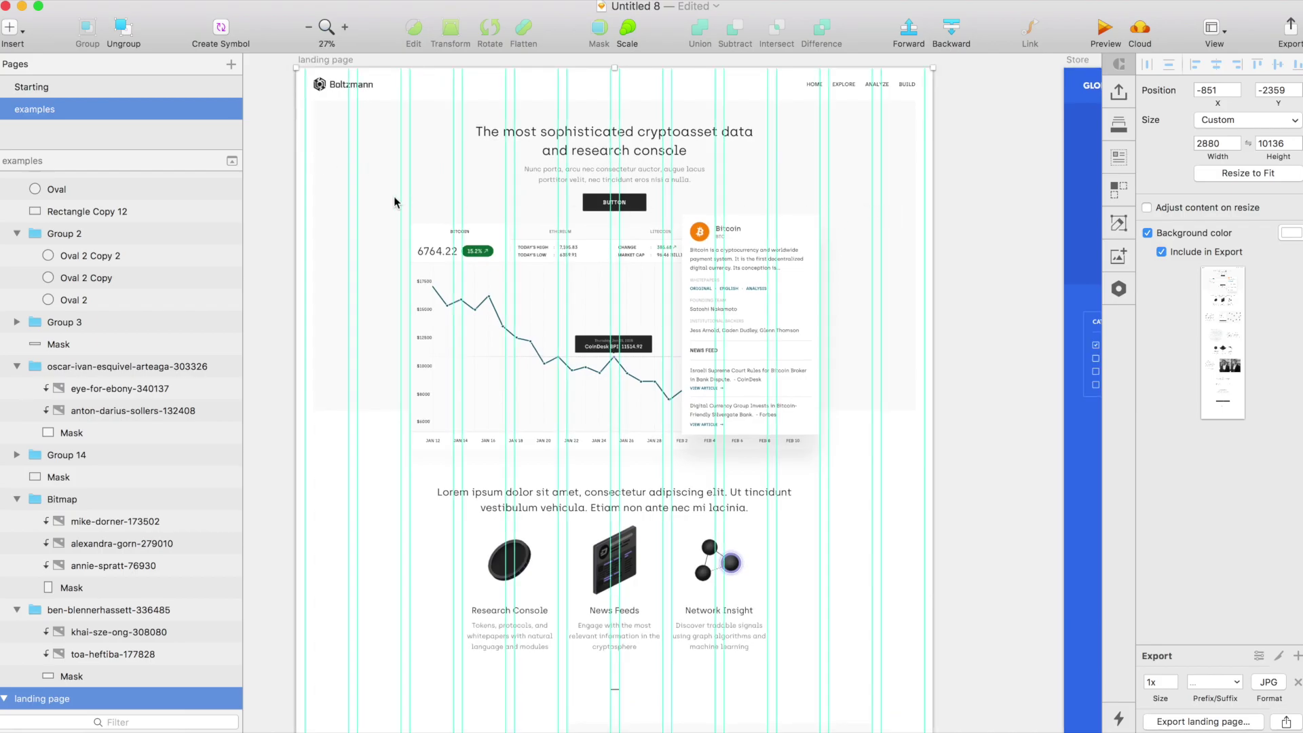
scroll(387, 387, down, 2)
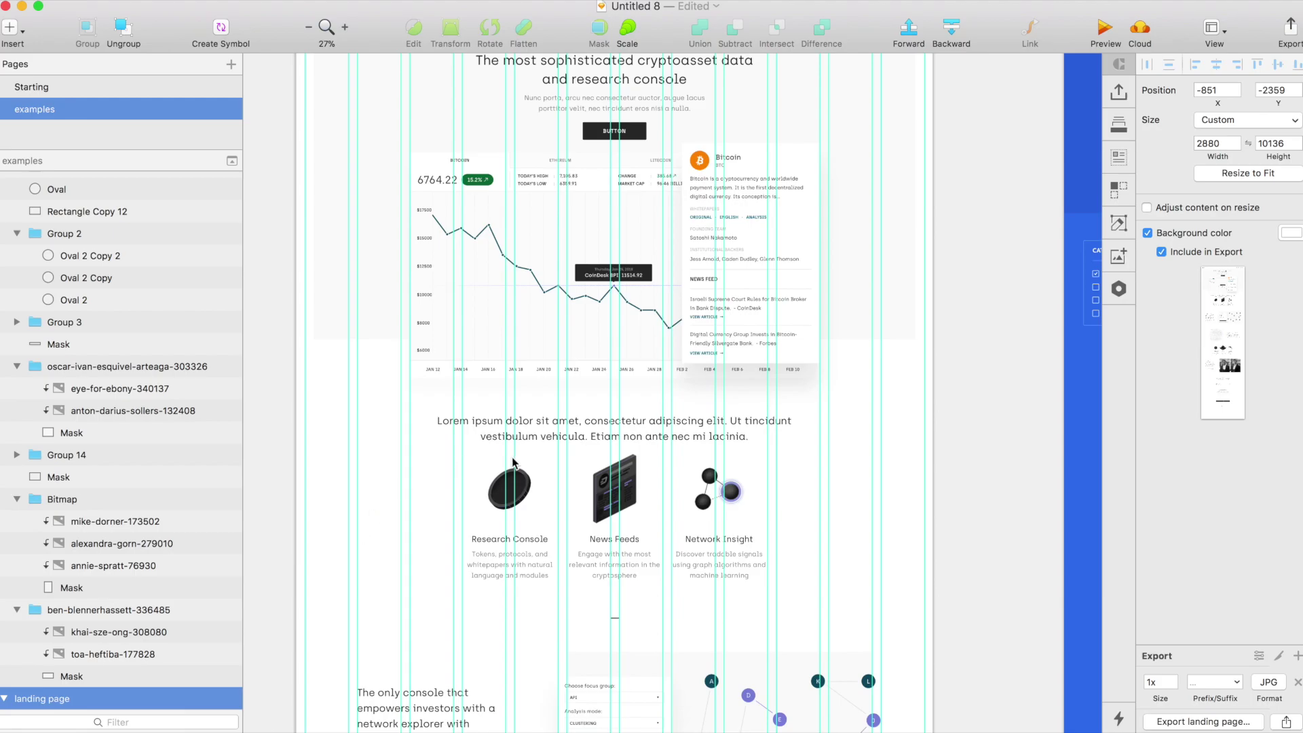
scroll(515, 465, up, 1)
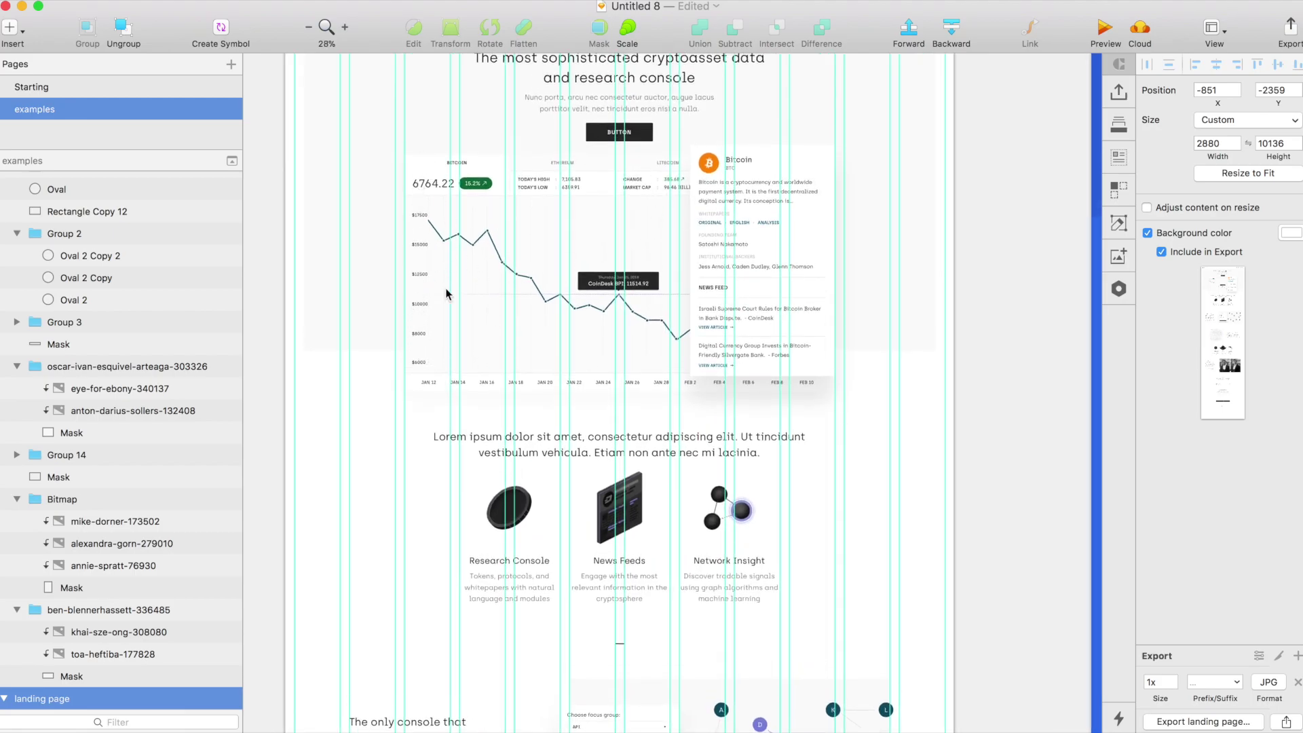
scroll(829, 368, down, 5)
click(419, 234)
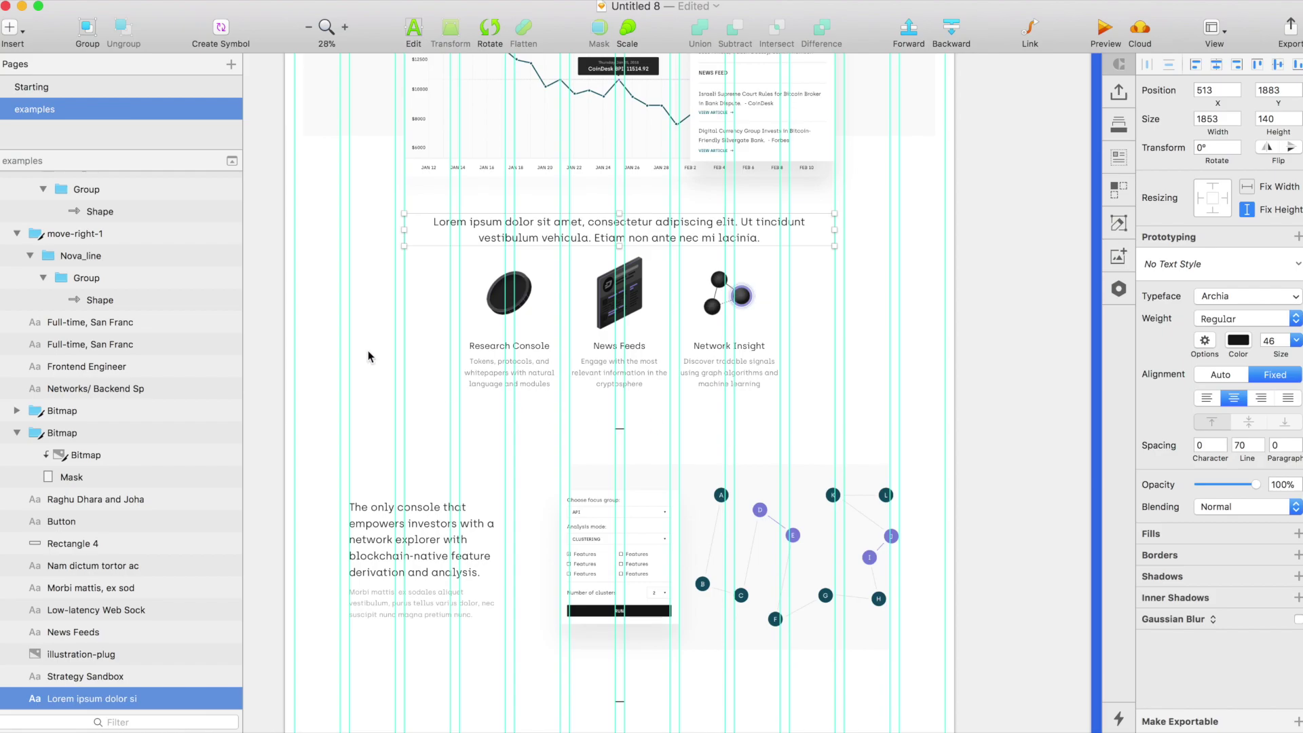
click(328, 332)
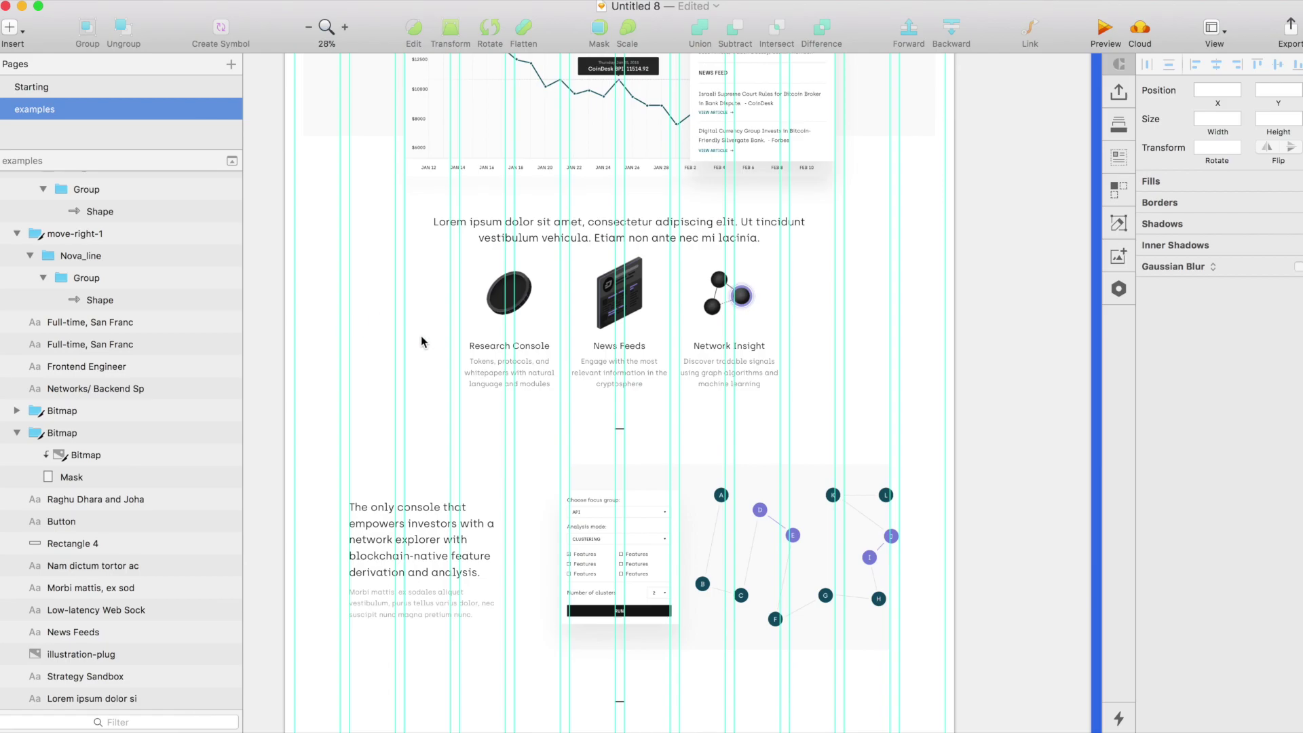
Step: Scroll to the landing page footer, then pan to the Globex store's 'This is a banner title' hero
scroll(438, 367, down, 5)
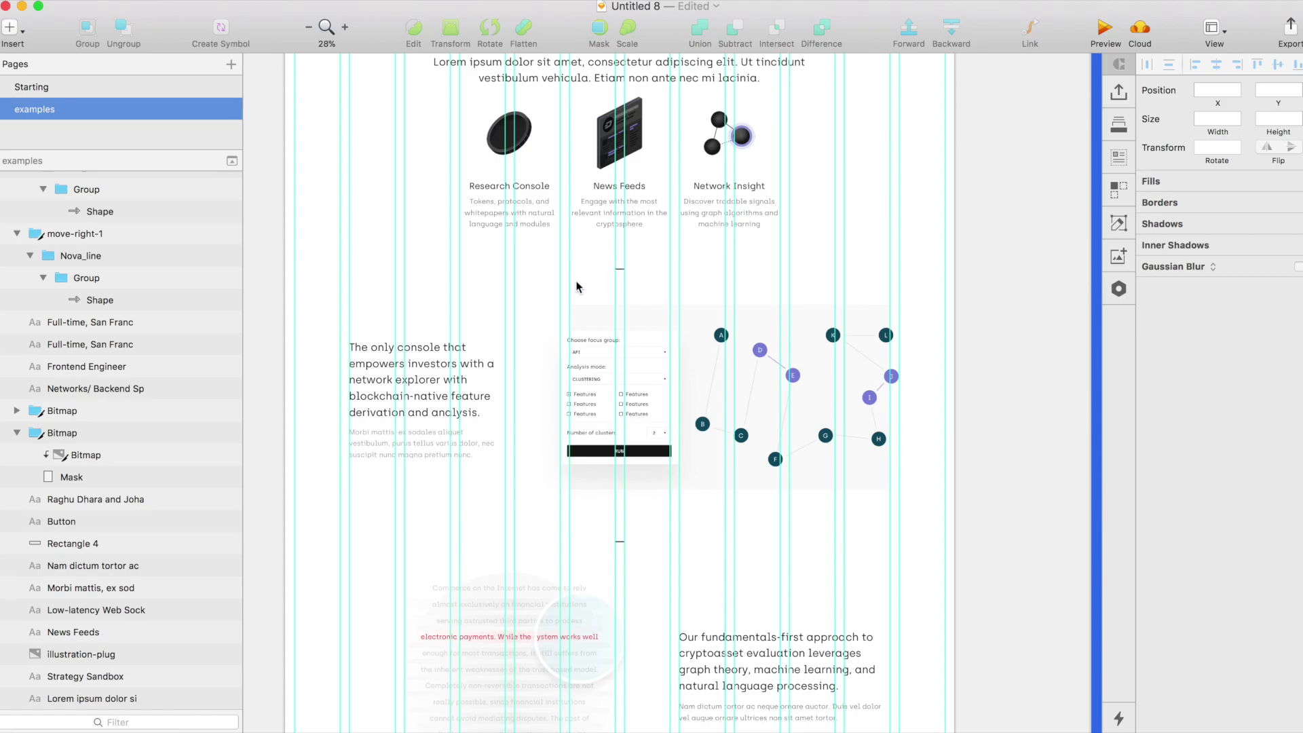
scroll(578, 286, down, 3)
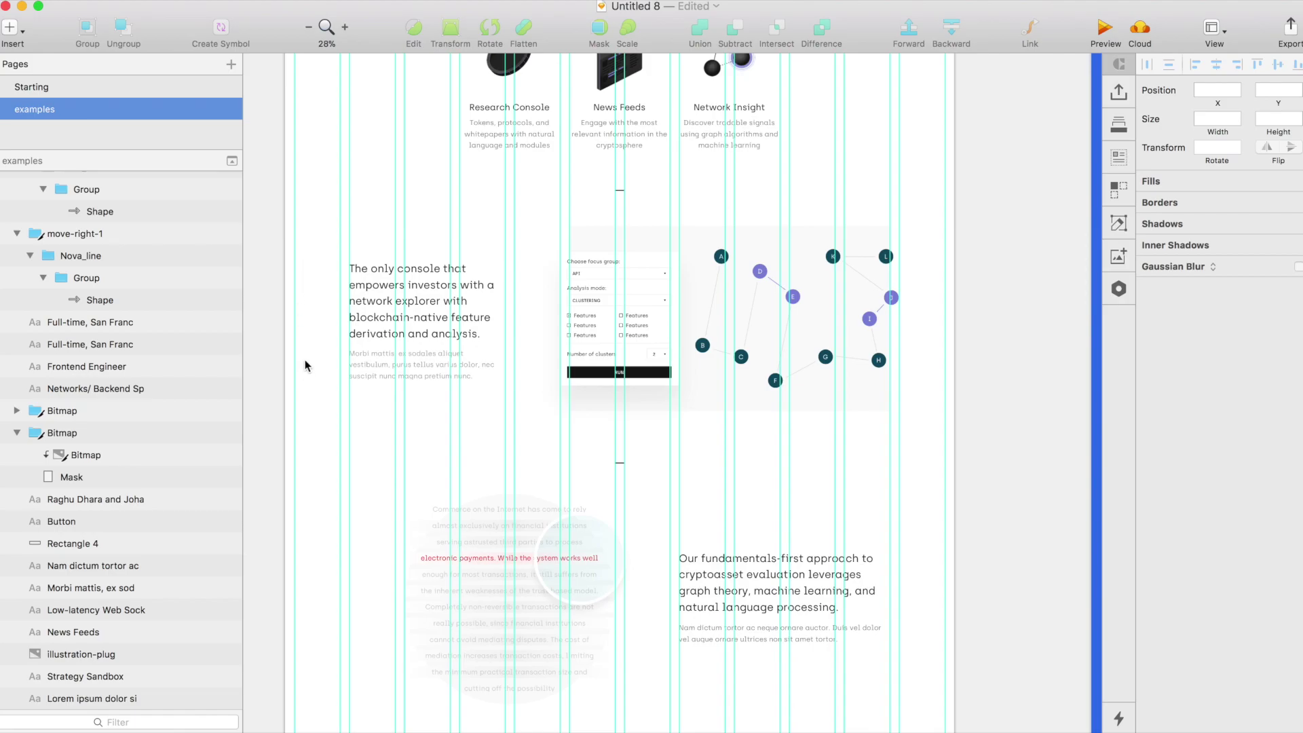
scroll(597, 354, right, 2)
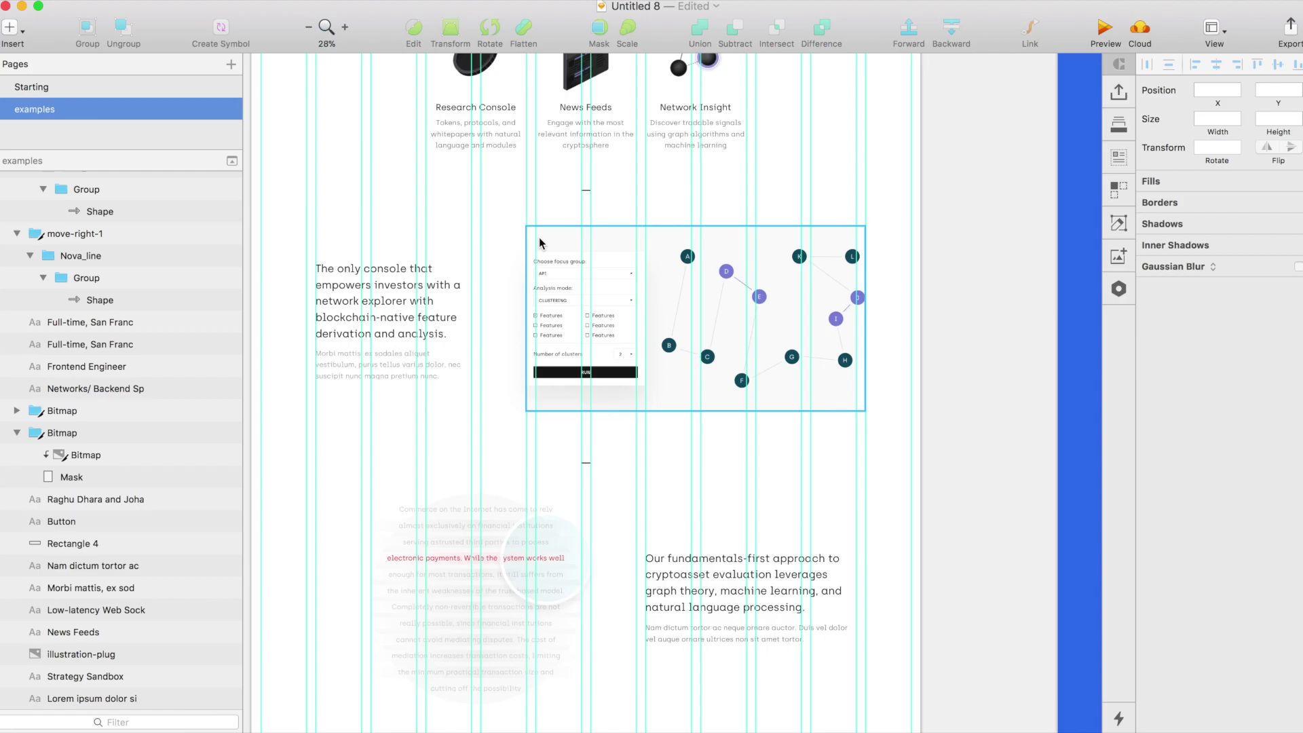
scroll(817, 332, down, 4)
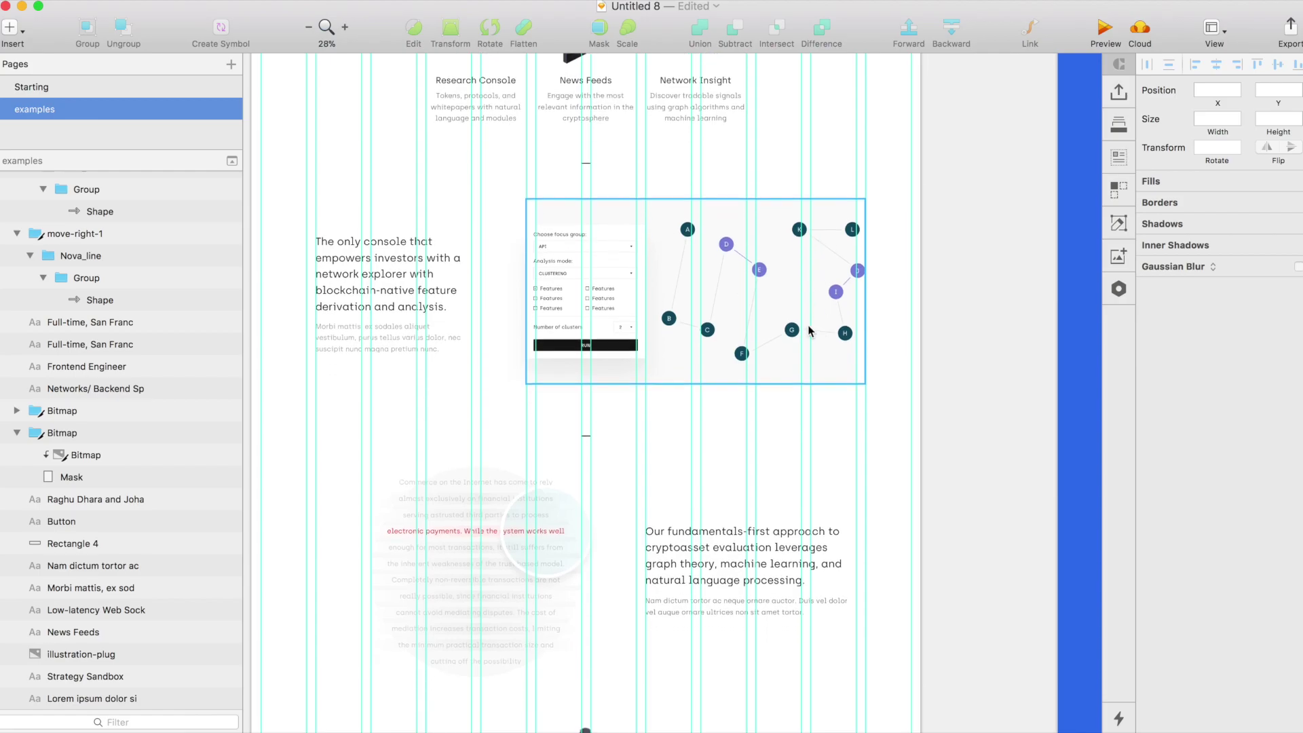
scroll(668, 357, down, 10)
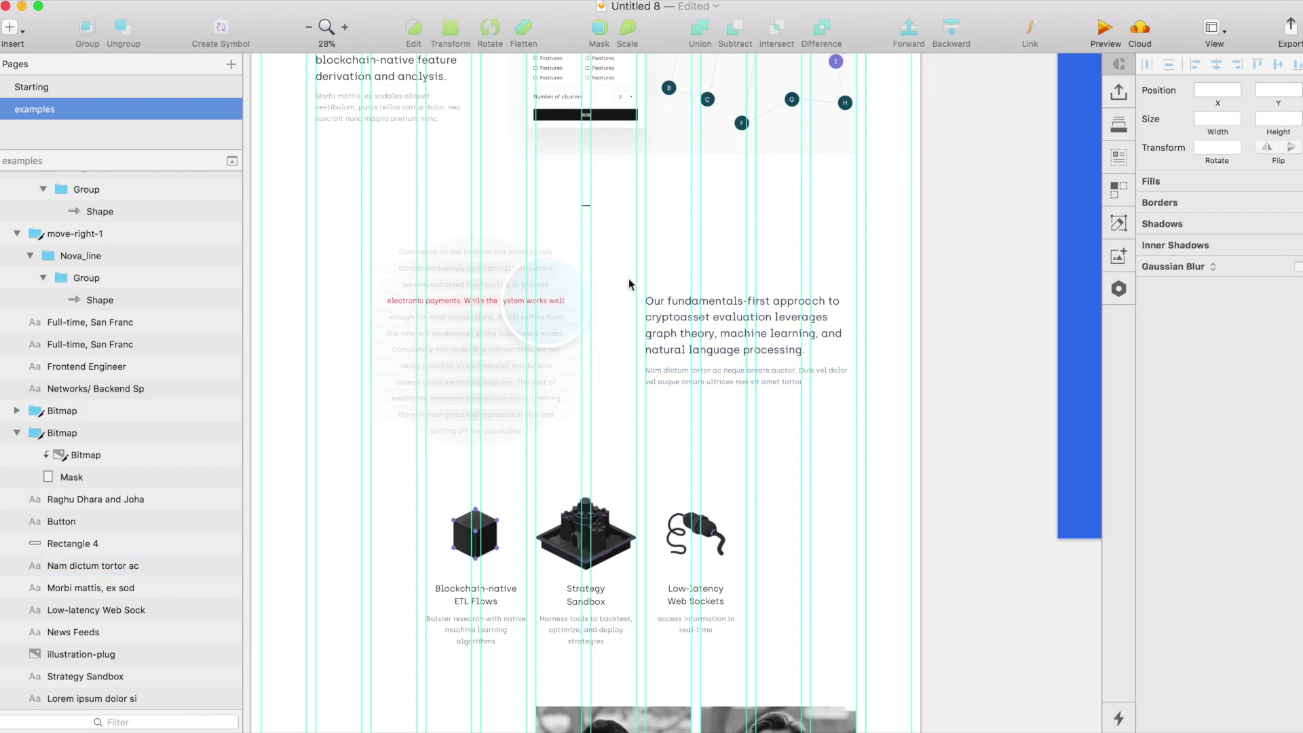
scroll(608, 279, down, 10)
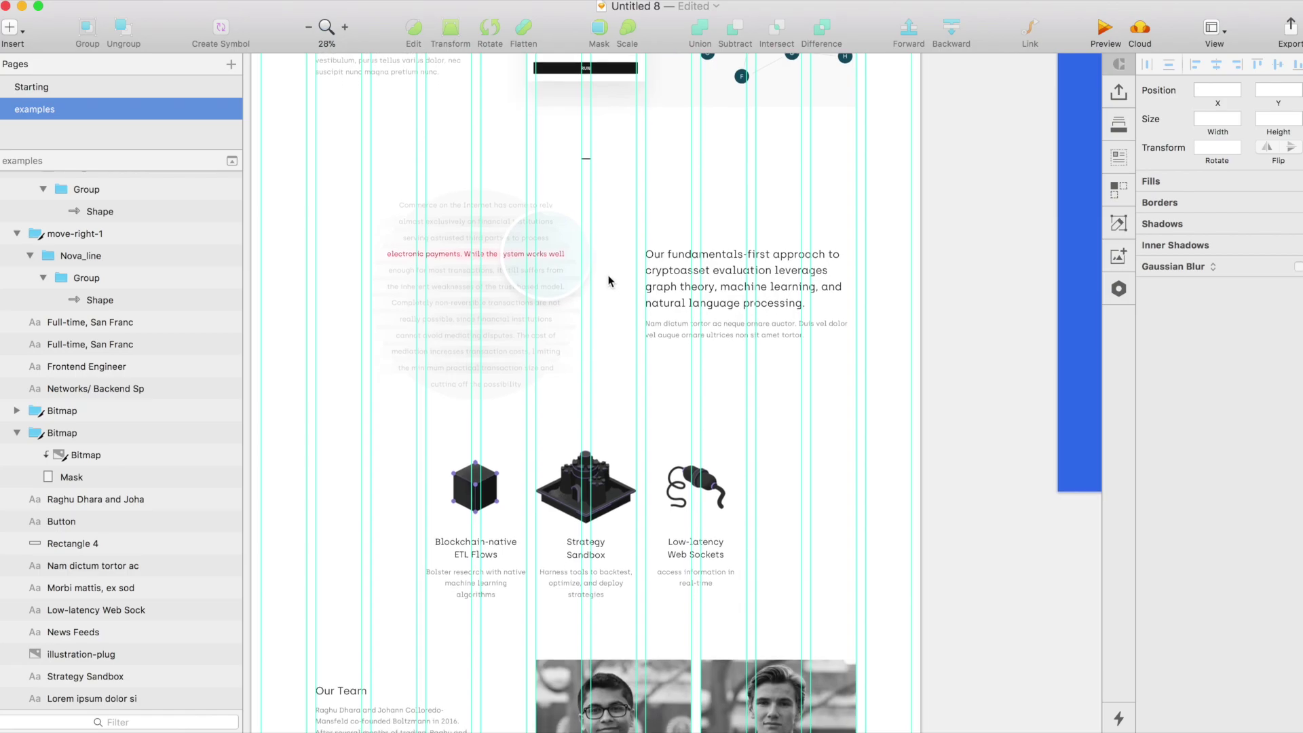
scroll(605, 259, down, 3)
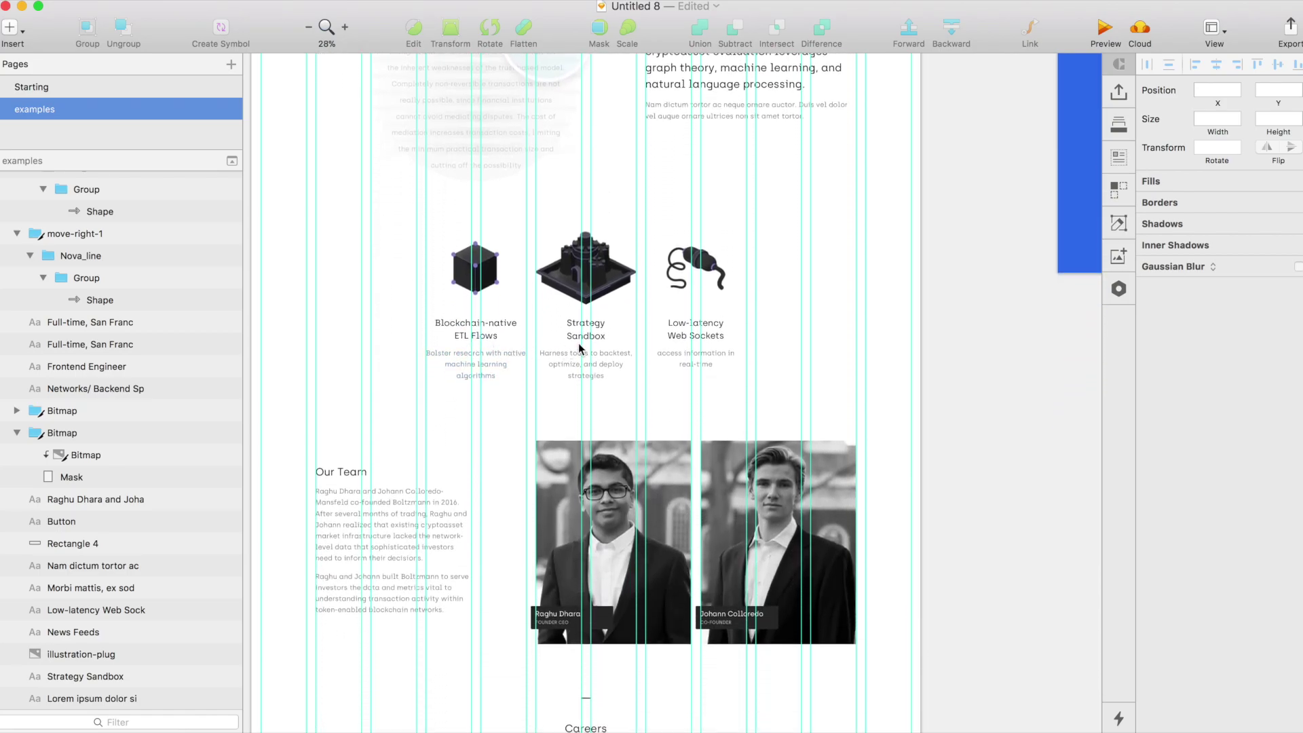
scroll(686, 360, up, 9)
scroll(671, 357, down, 8)
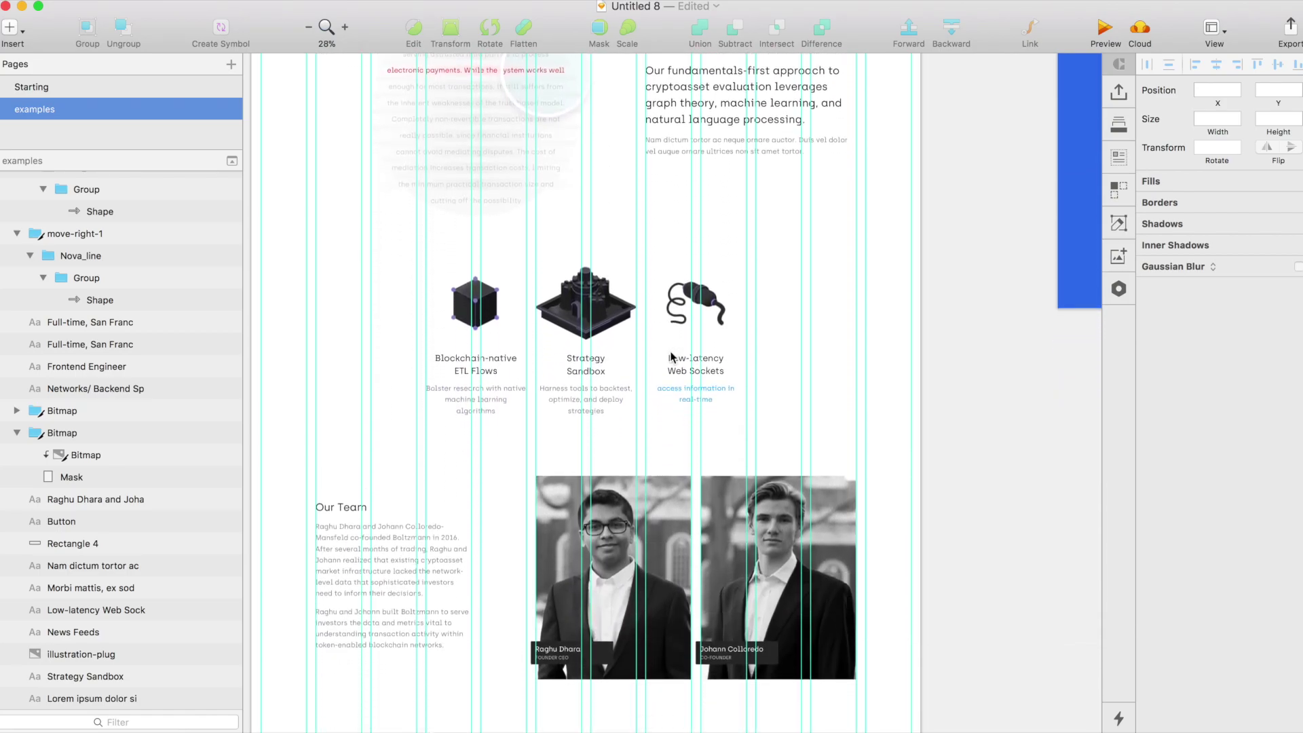
scroll(407, 327, down, 4)
scroll(407, 327, left, 1)
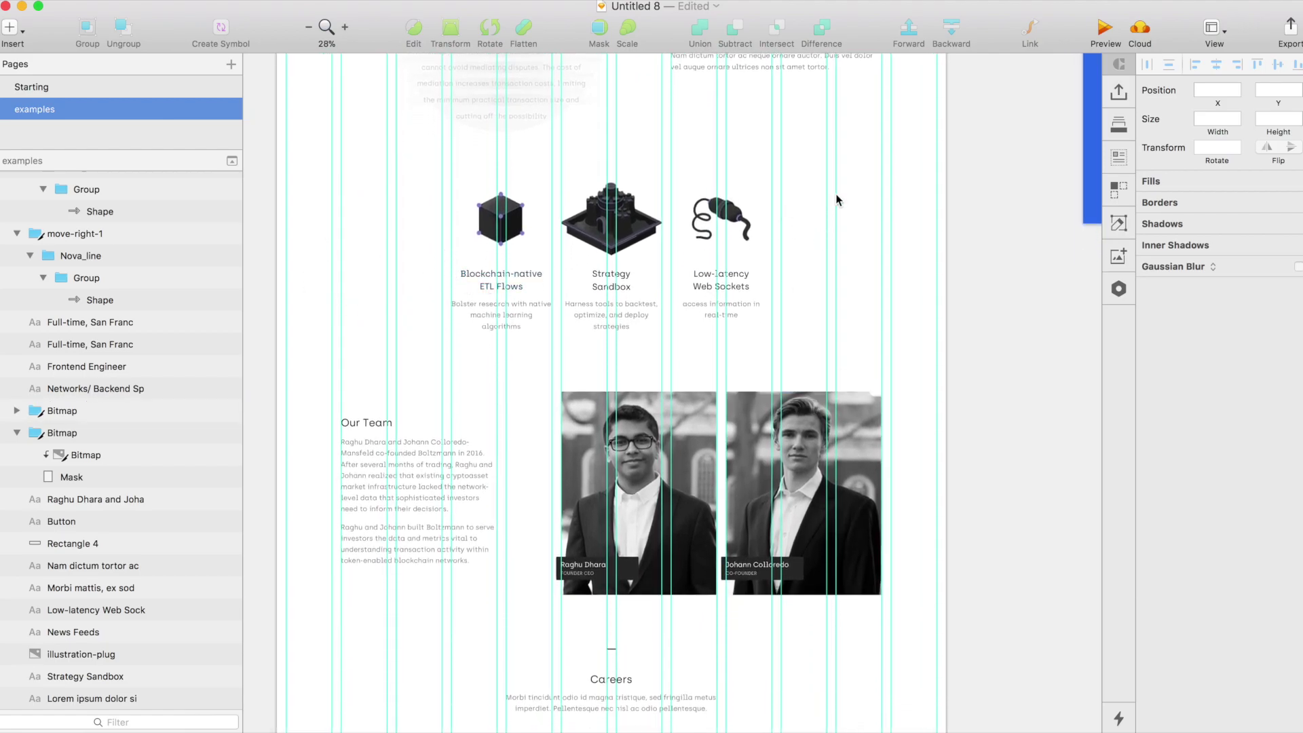
scroll(475, 179, right, 2)
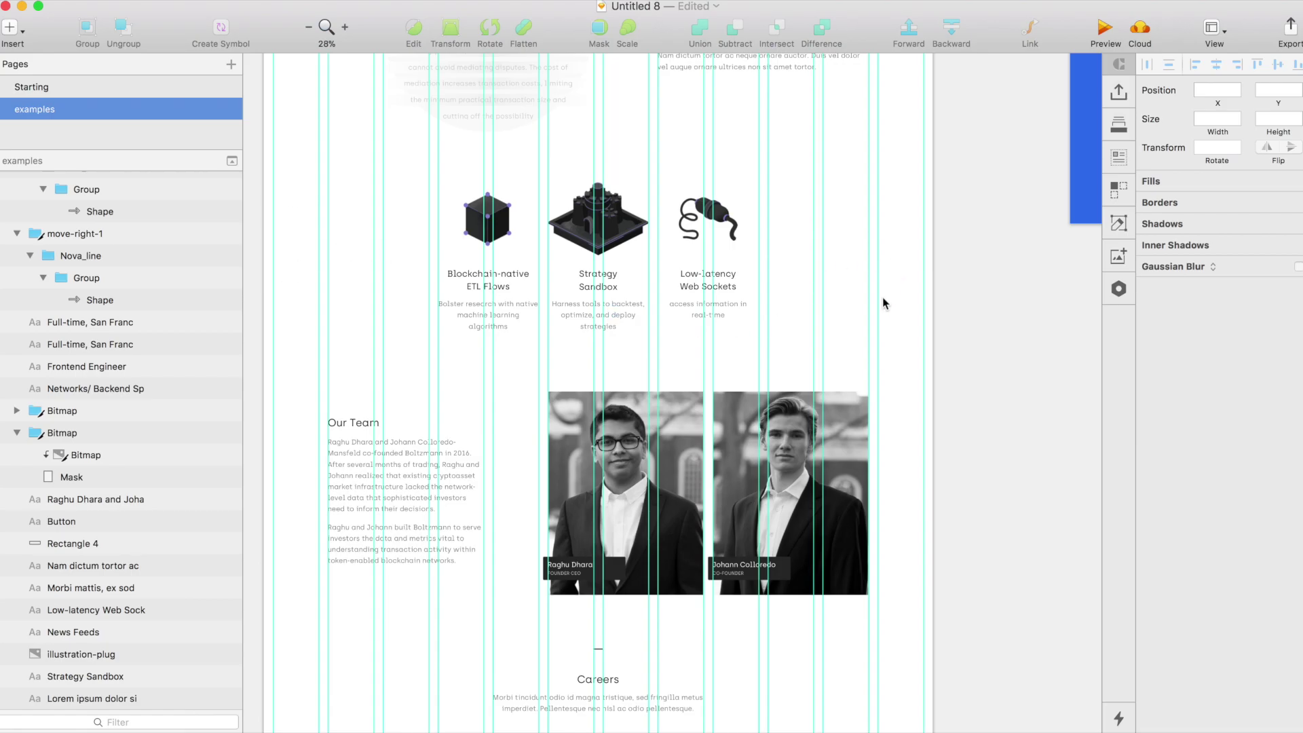
scroll(885, 293, down, 5)
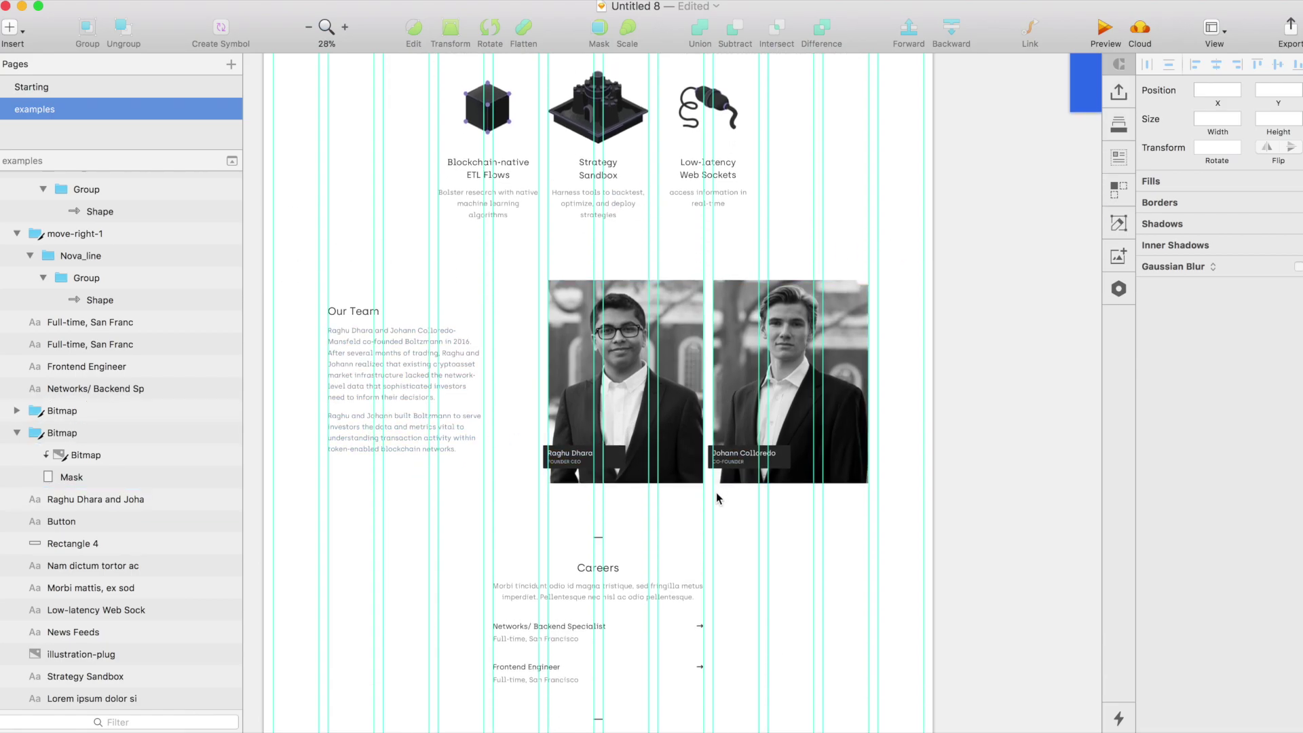
scroll(716, 493, down, 2)
scroll(510, 333, down, 12)
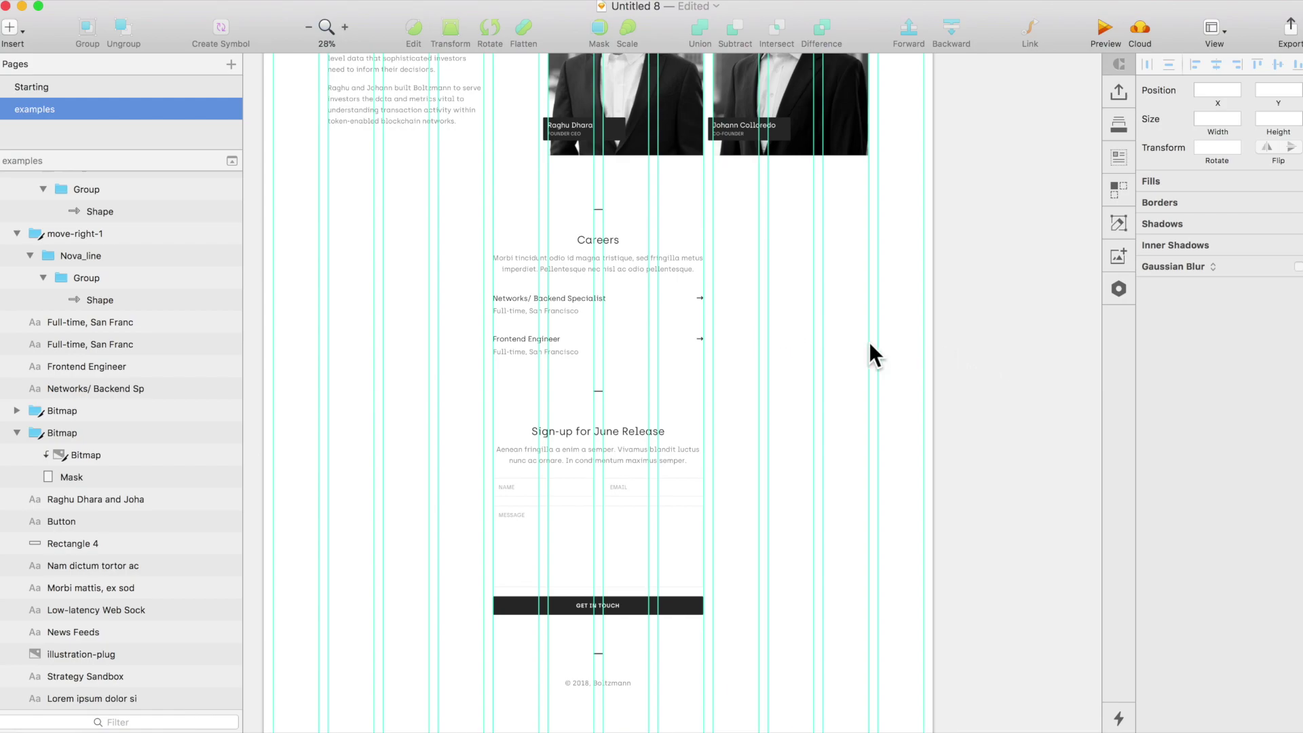
scroll(875, 356, down, 8)
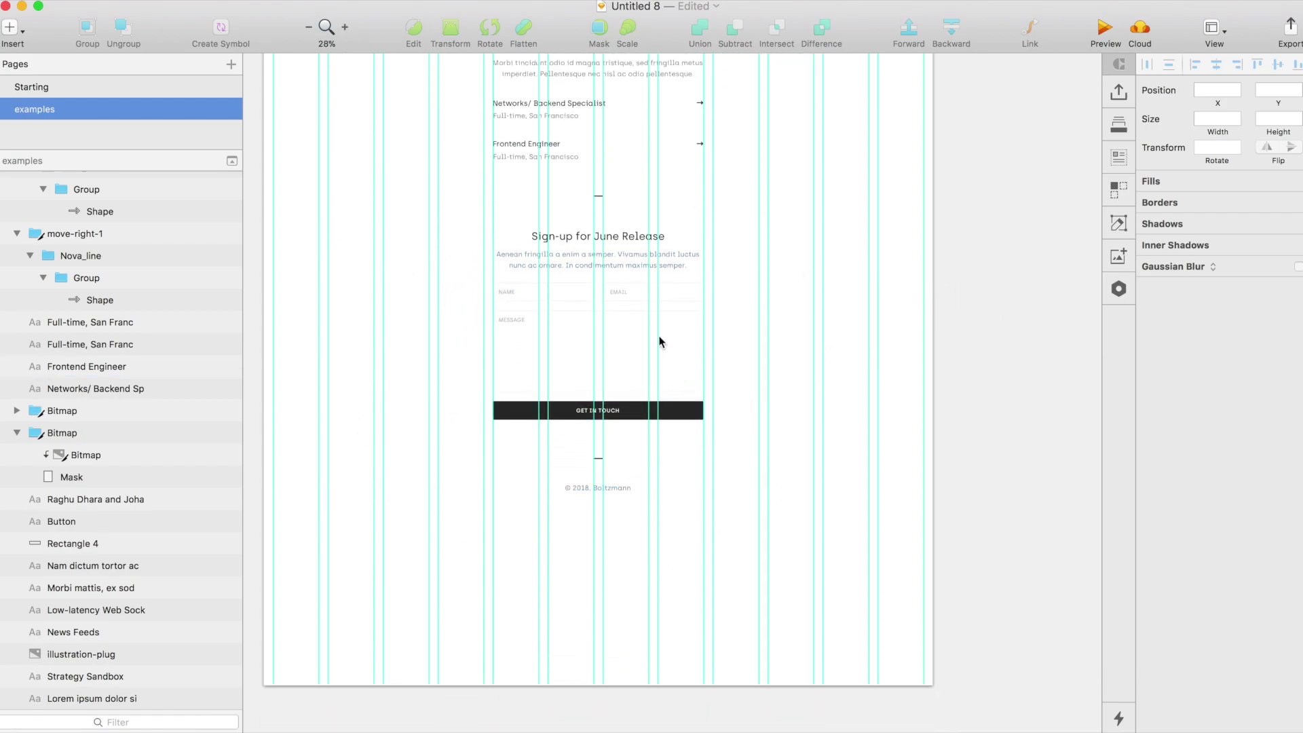
scroll(632, 307, down, 5)
scroll(632, 307, up, 10)
scroll(632, 306, right, 10)
scroll(632, 307, up, 5)
scroll(632, 307, up, 3)
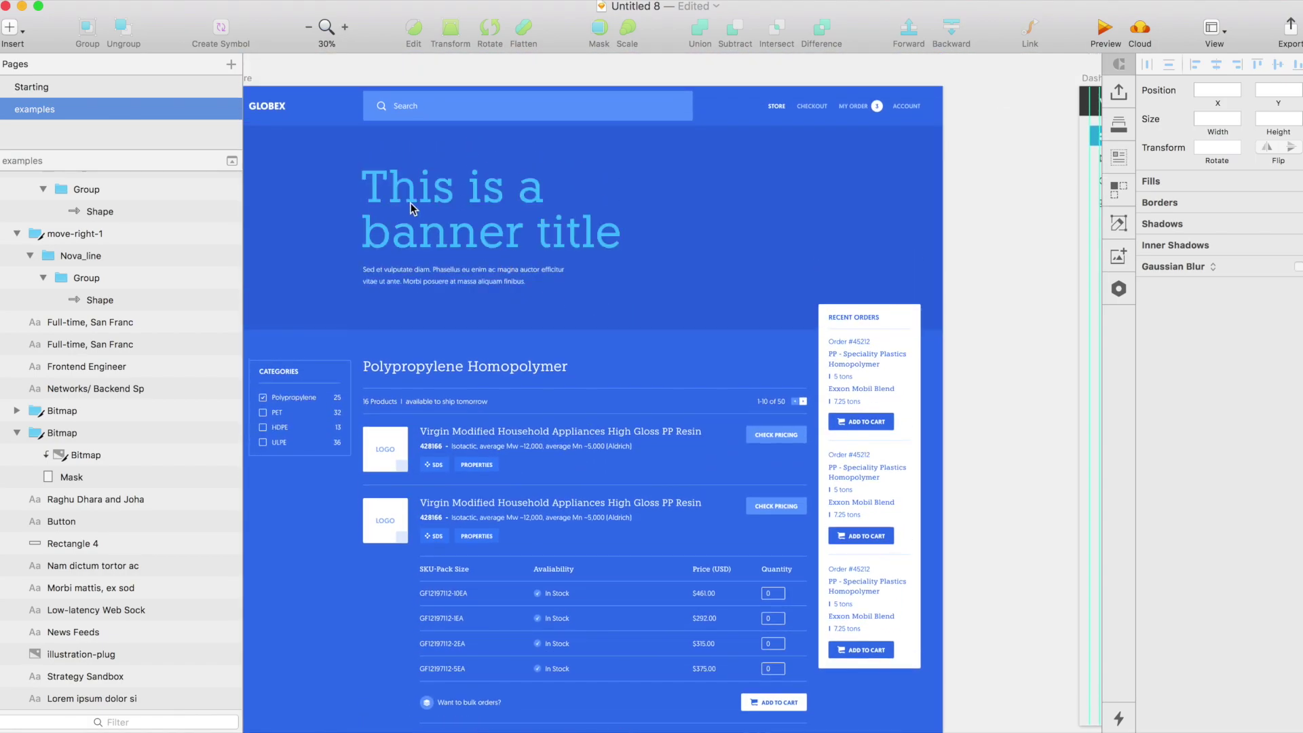
Step: Show the layout grid on the Globex store and narrow the banner title to 1105 px
click(409, 203)
key(ctrl+l)
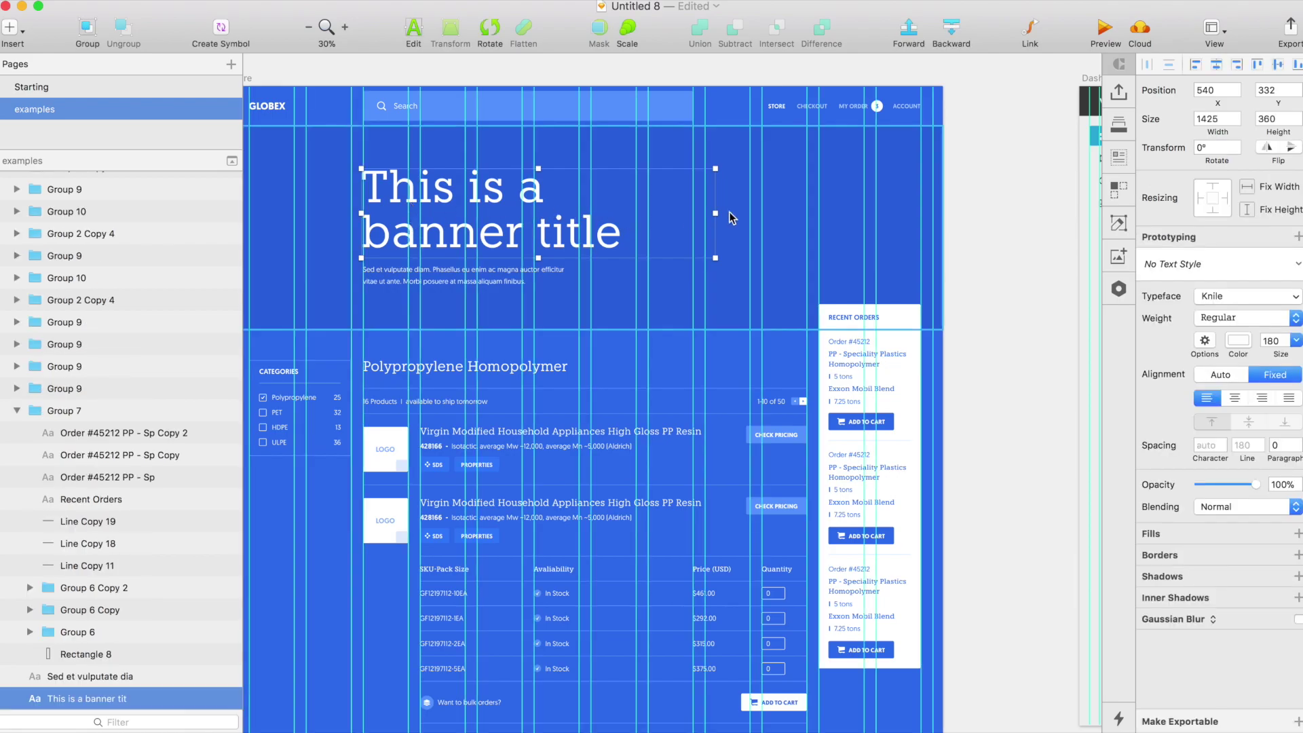
drag(715, 213, 635, 213)
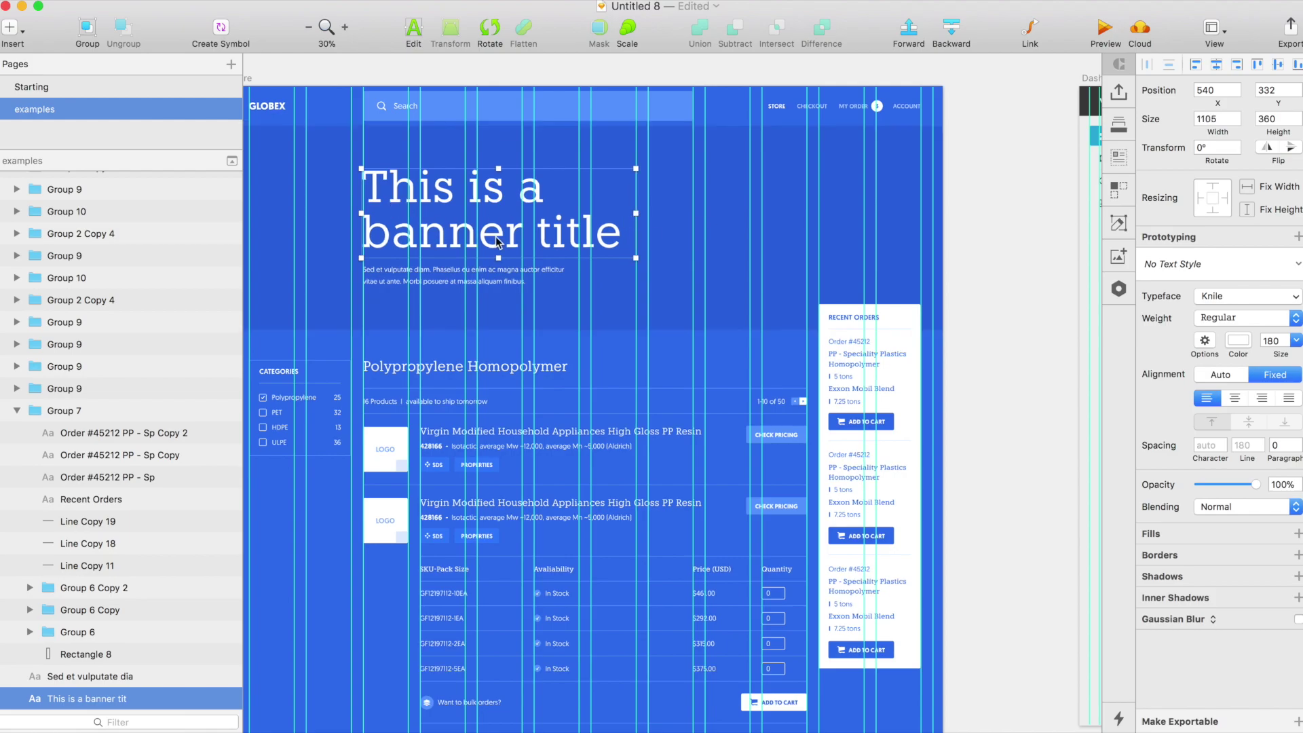
Step: Scroll over to the Vergesense Dashboard artboard
scroll(409, 283, down, 1)
scroll(538, 271, down, 5)
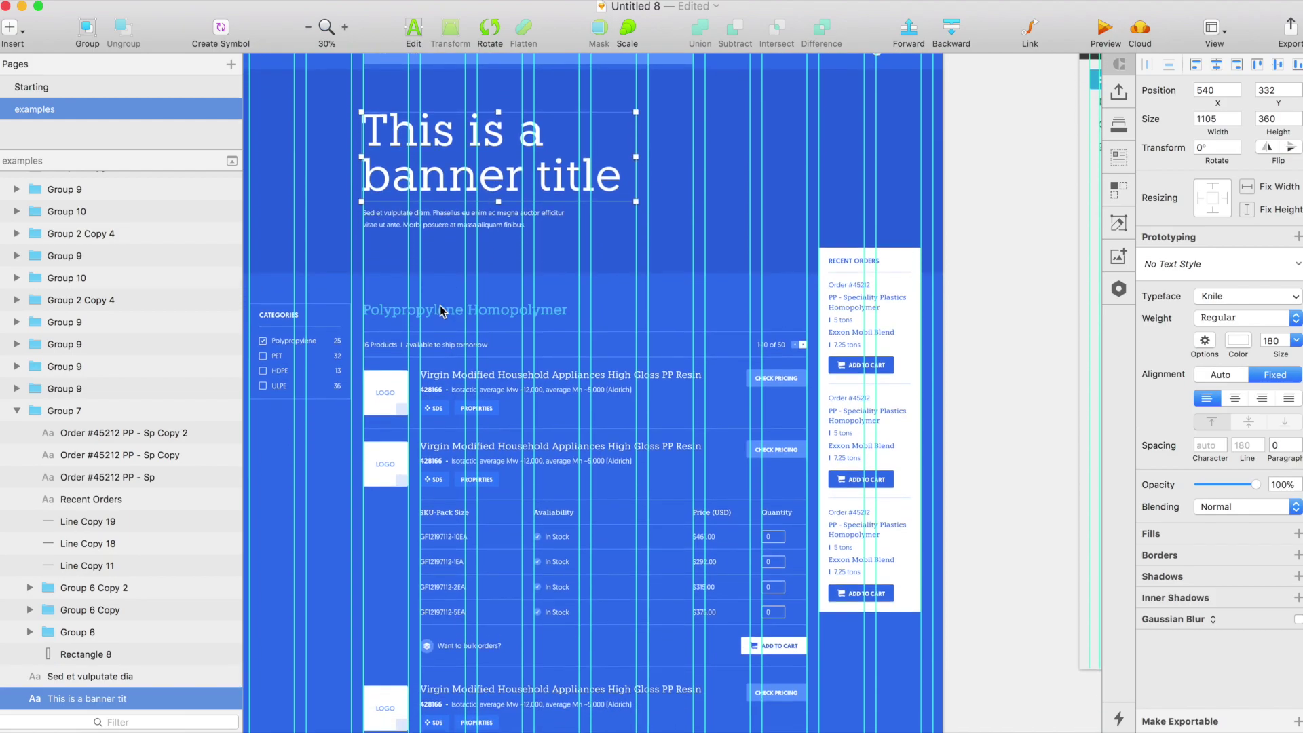
scroll(516, 264, left, 2)
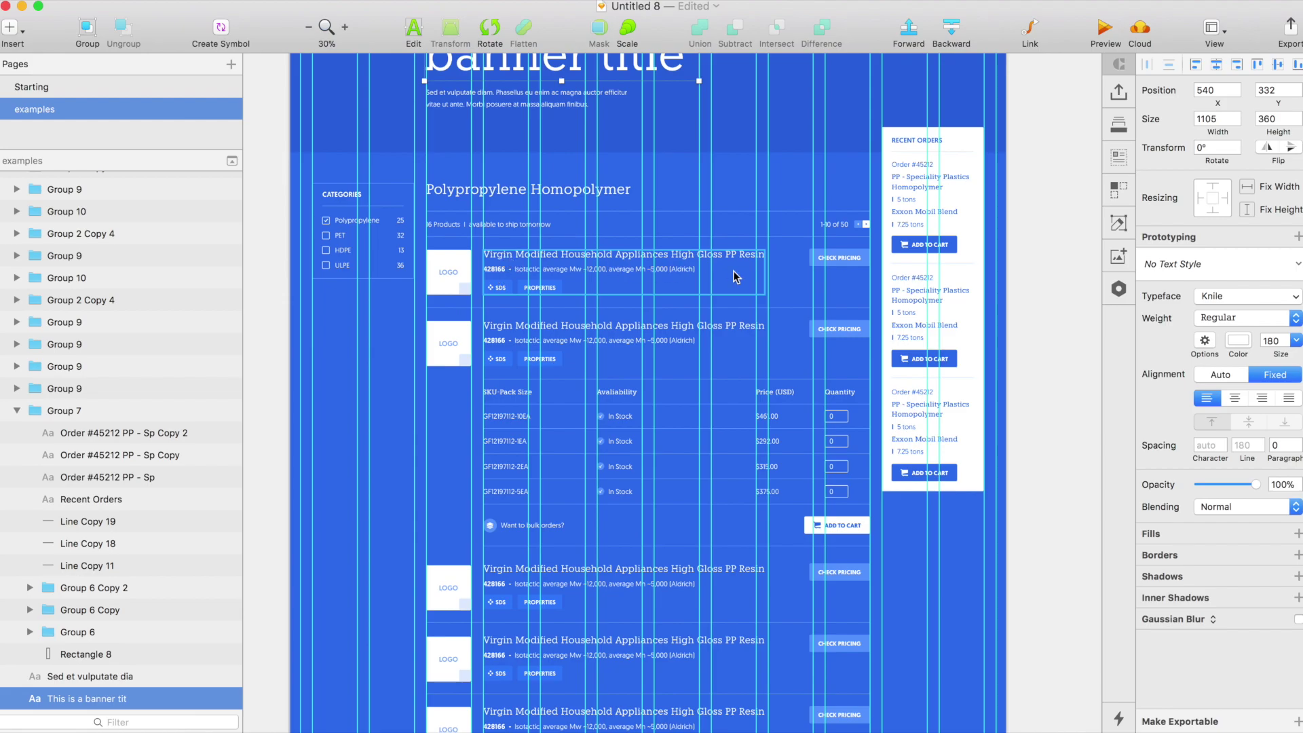
scroll(770, 303, down, 4)
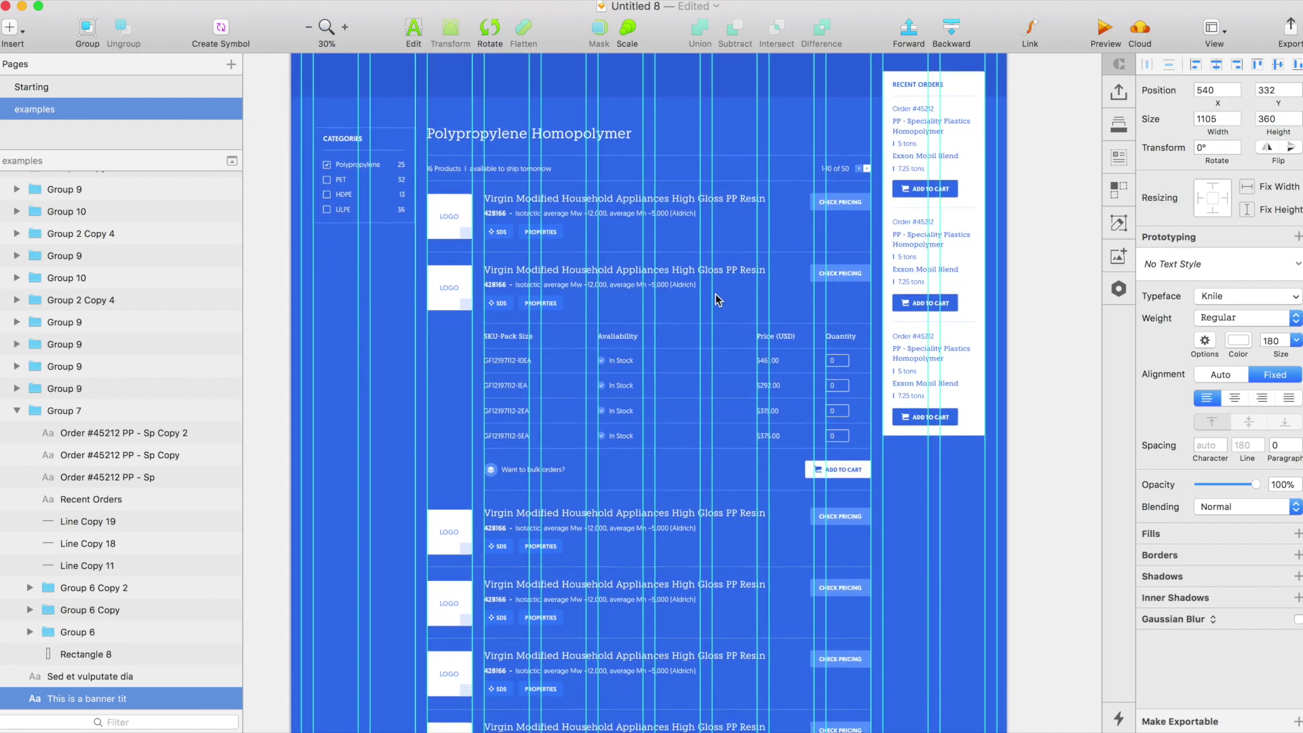
scroll(516, 284, down, 8)
scroll(503, 258, up, 3)
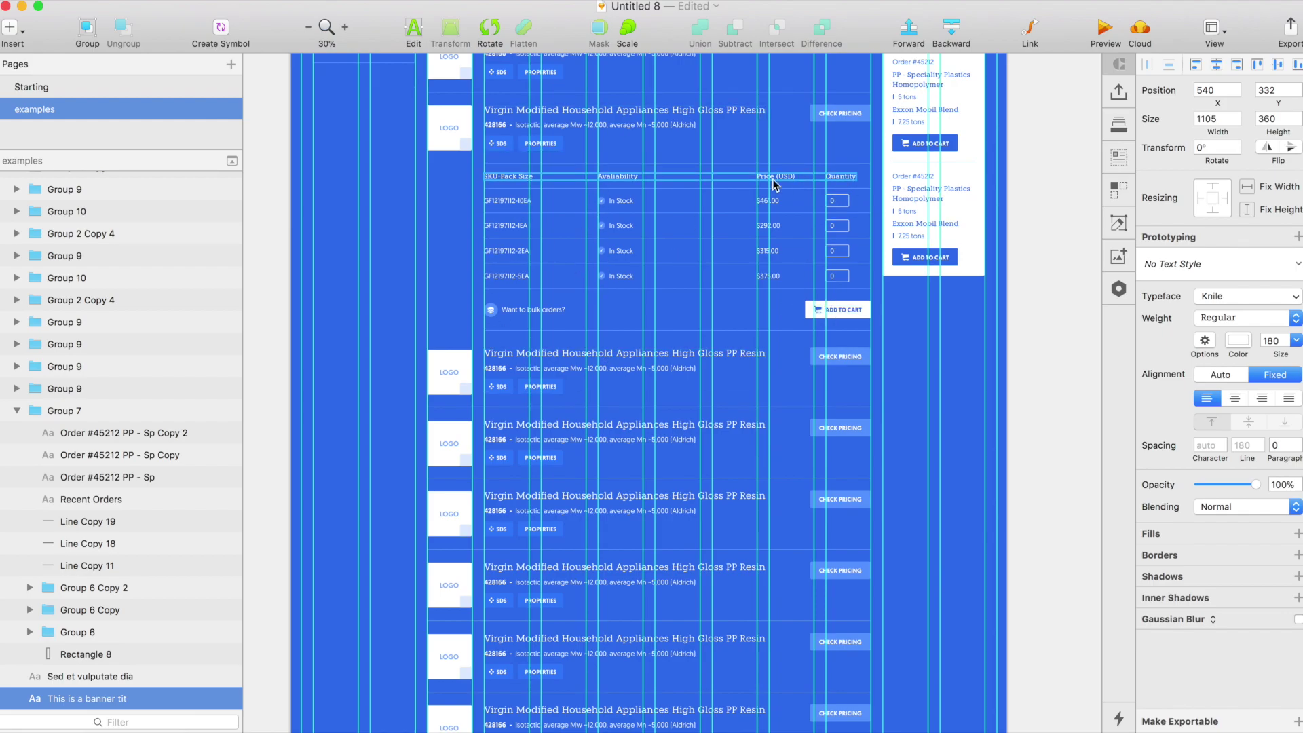
scroll(741, 368, down, 7)
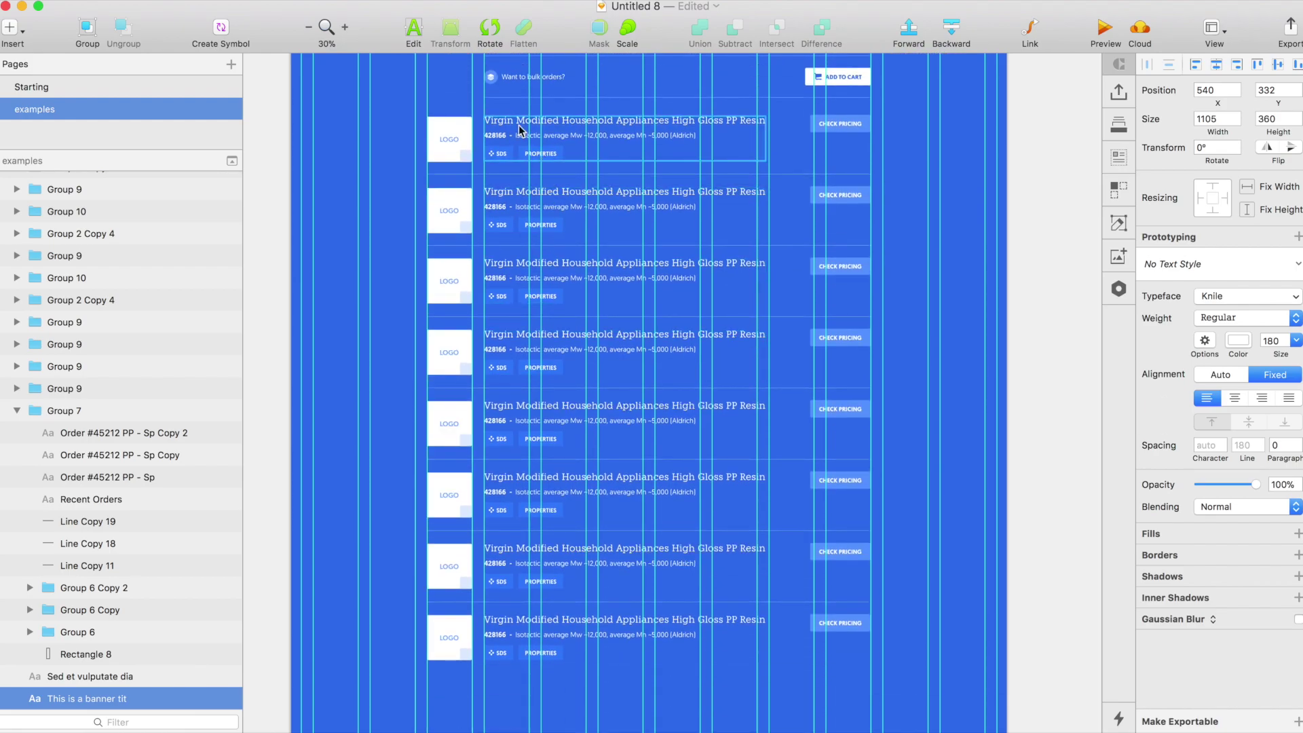
scroll(744, 281, up, 18)
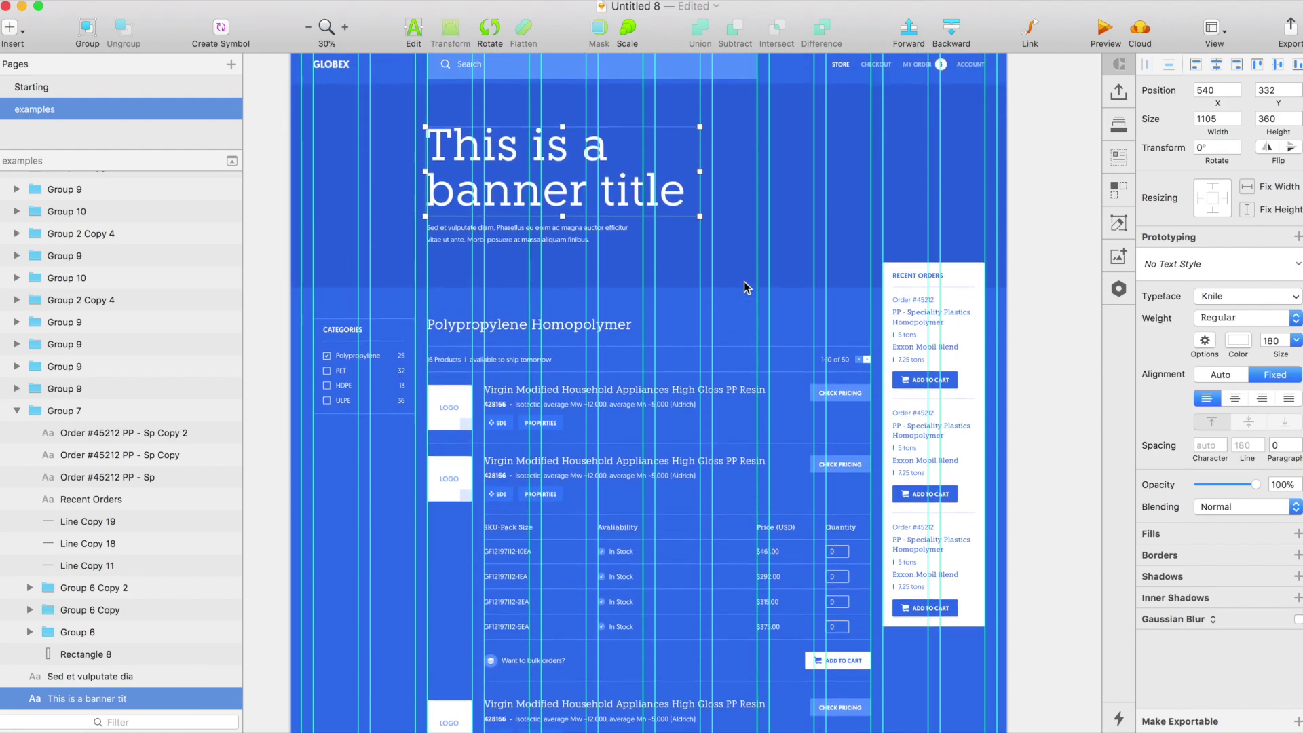
scroll(599, 237, right, 5)
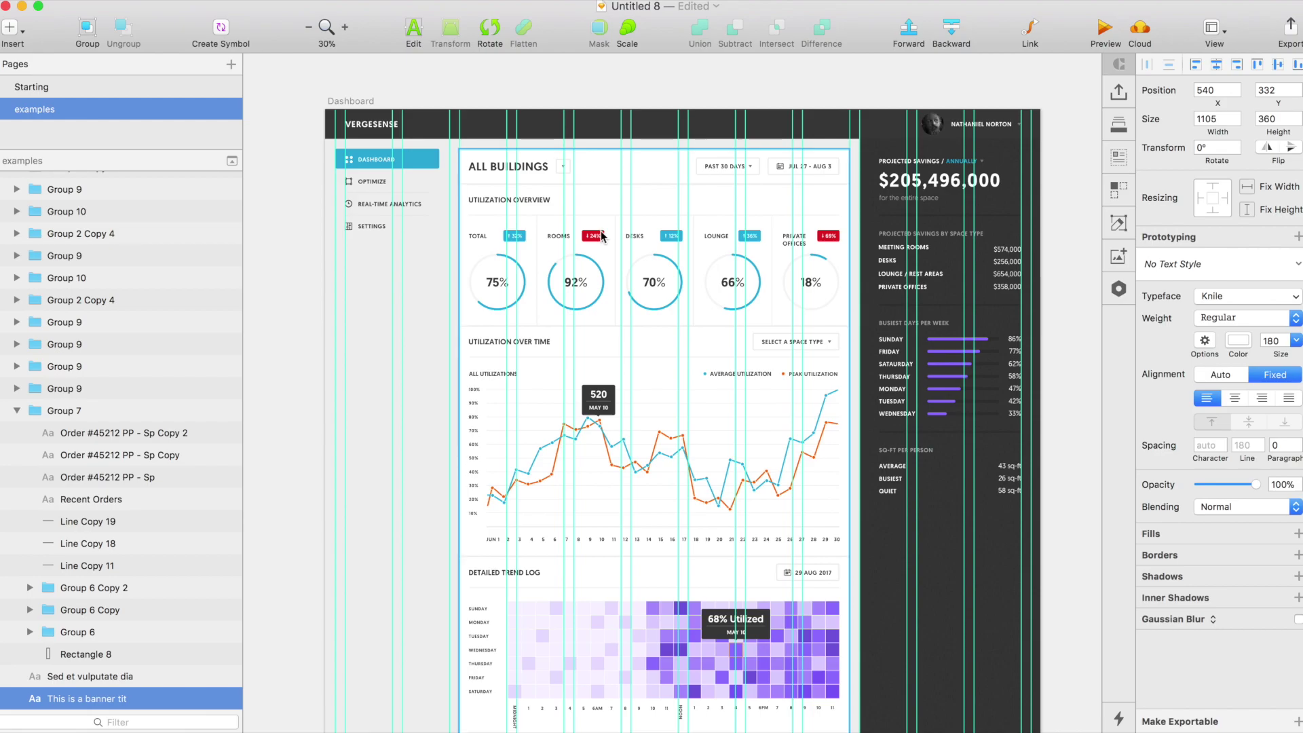
Step: Move the Dashboard sidebar group left onto the grid column at X 44
click(398, 284)
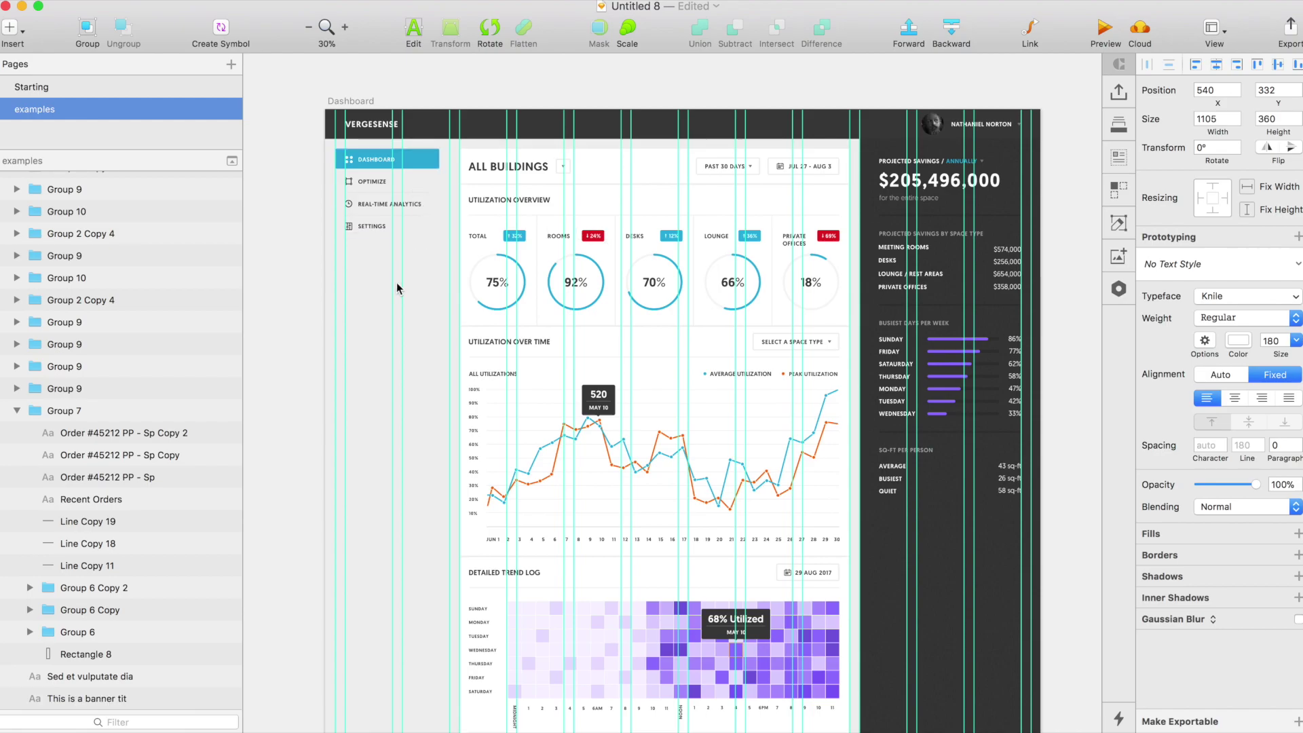
scroll(396, 281, right, 1)
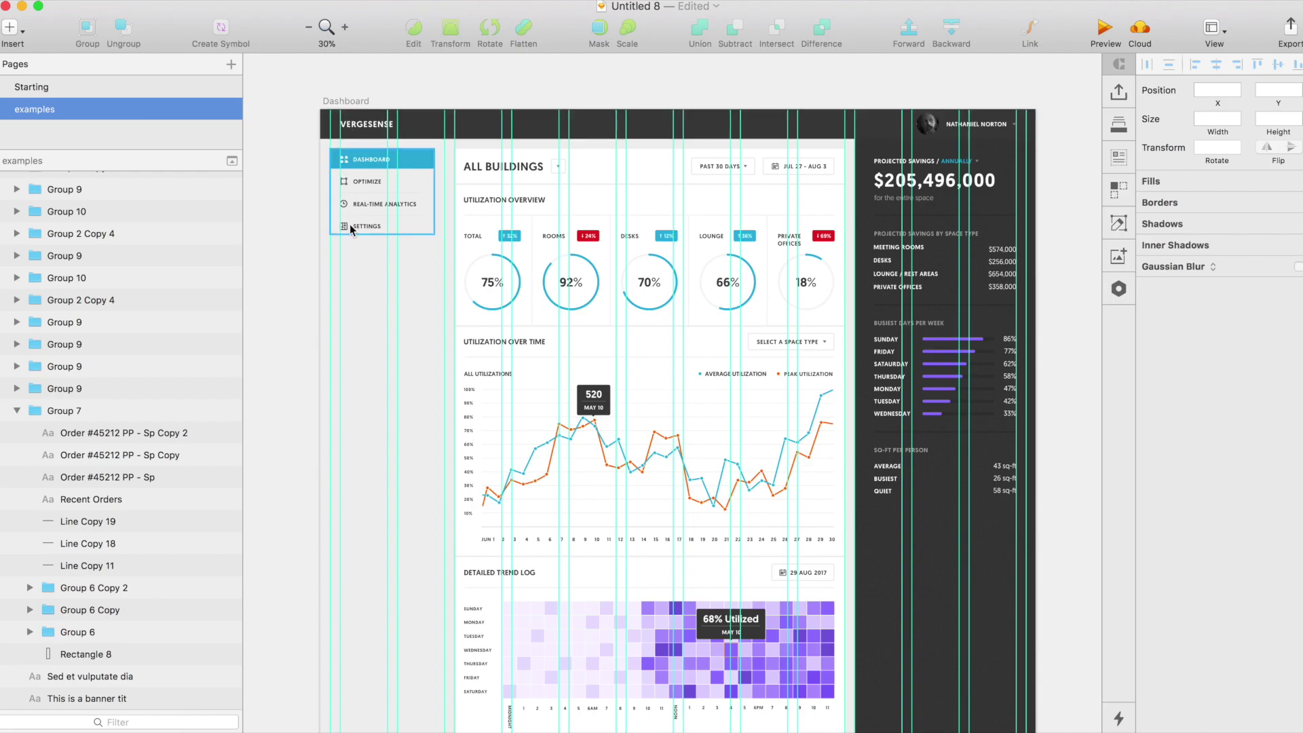
drag(343, 165, 353, 166)
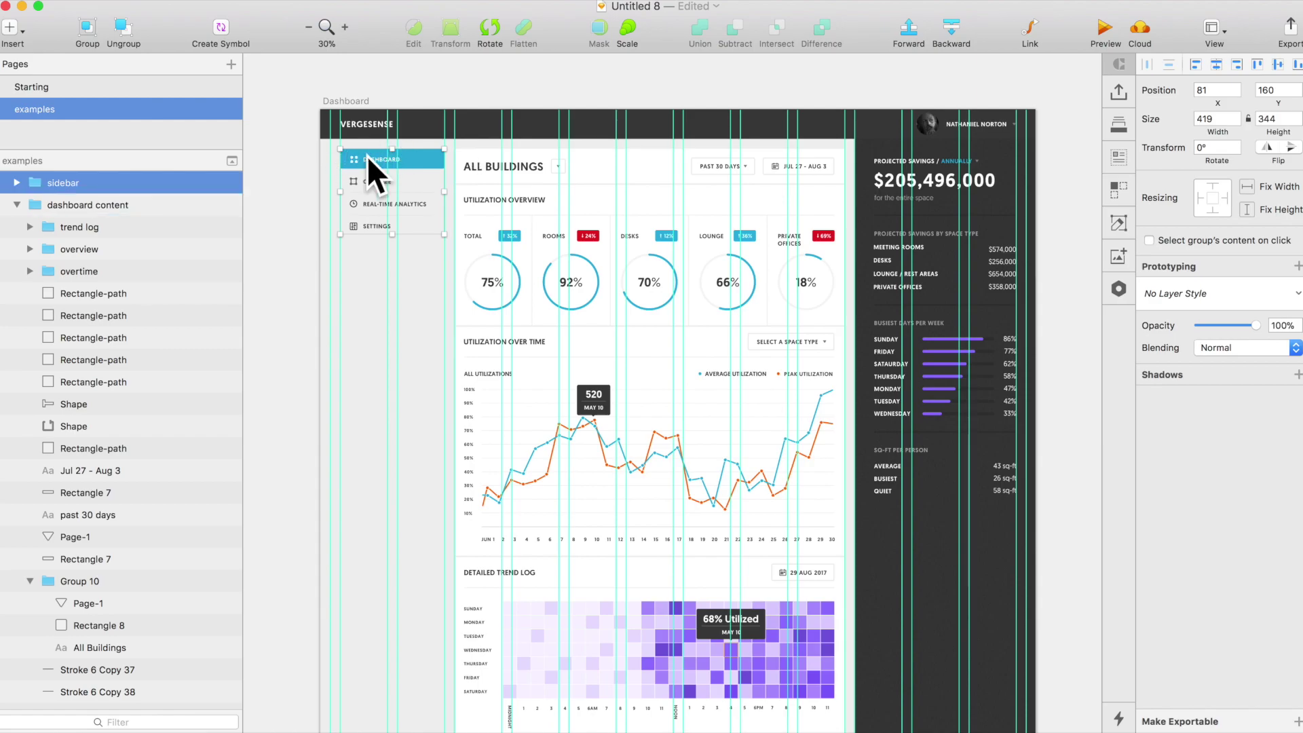
drag(369, 161, 355, 160)
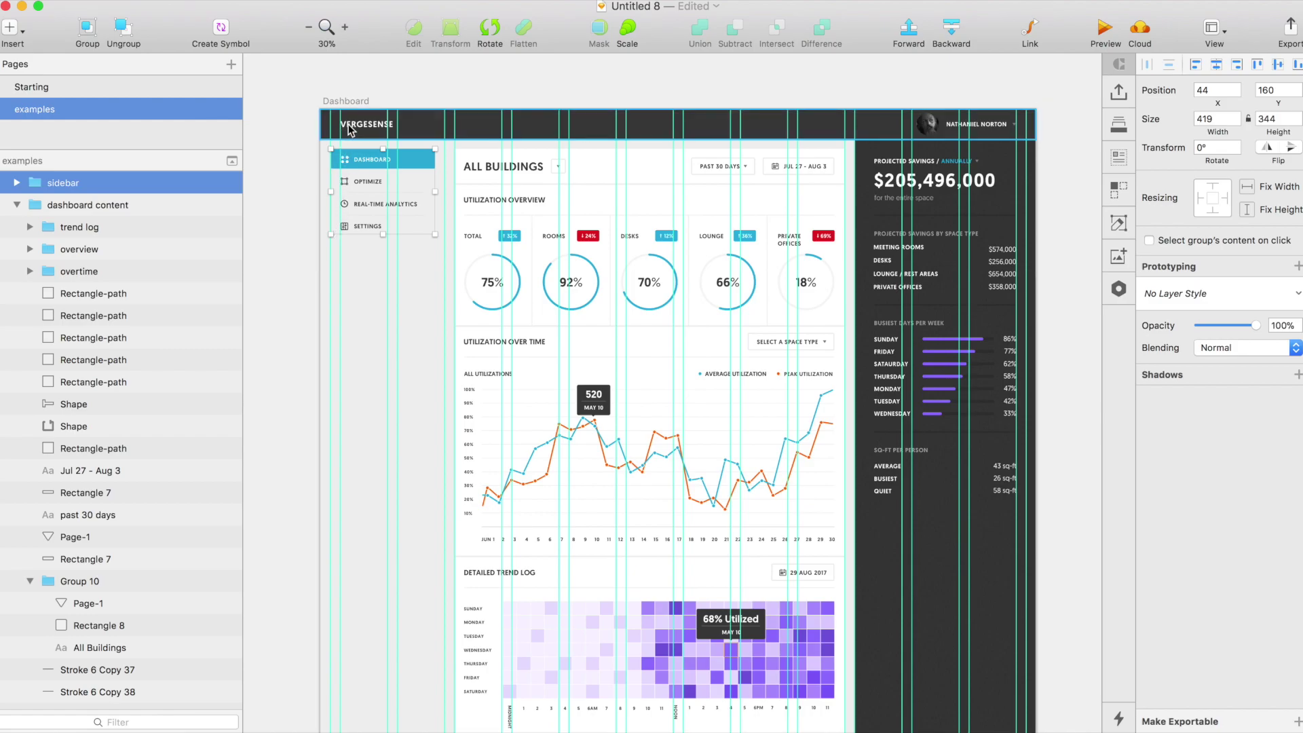
click(358, 242)
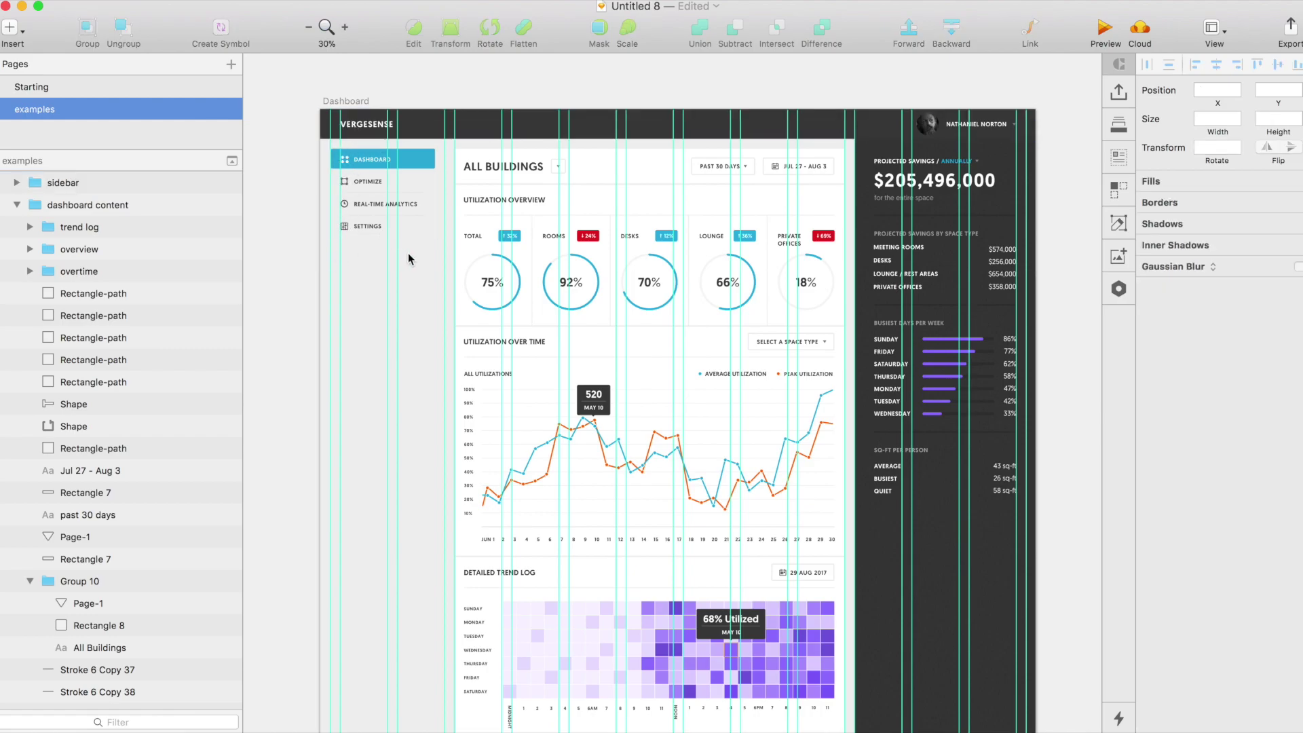
Step: Zoom in on the dashboard's dark right savings panel
scroll(409, 253, right, 3)
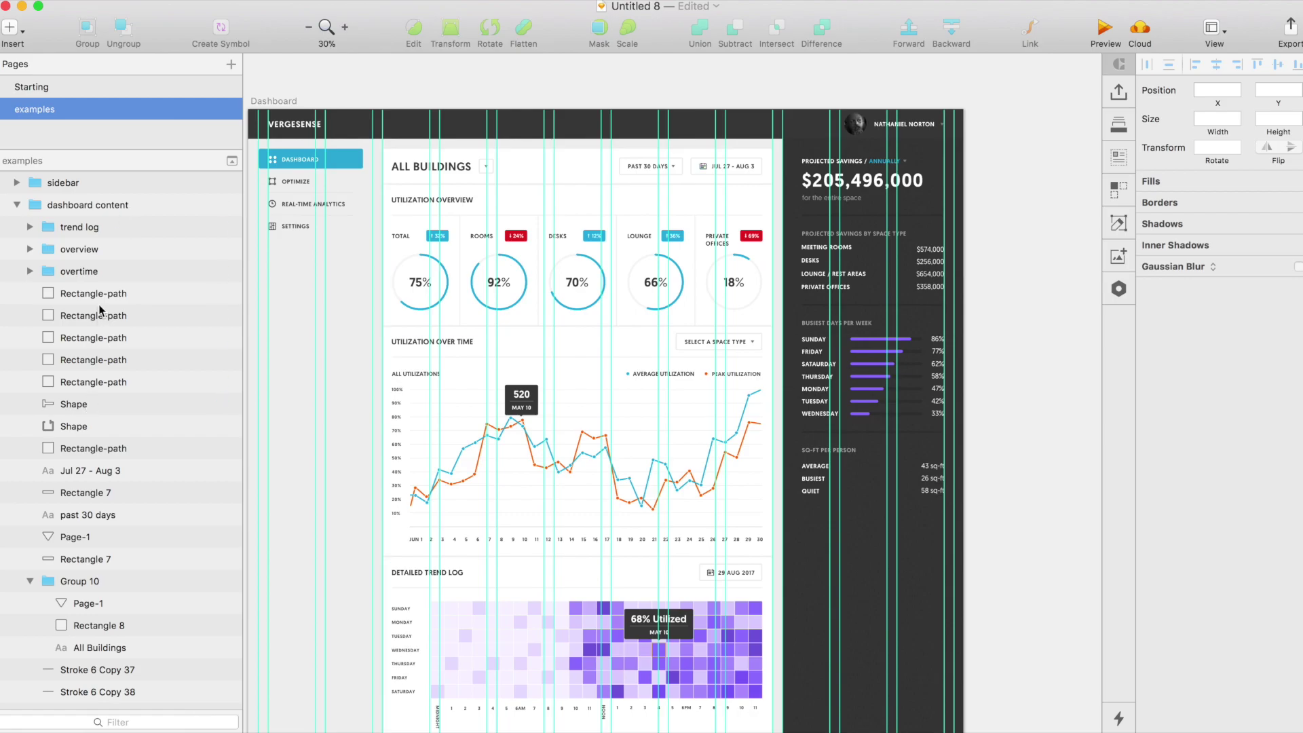
scroll(100, 310, up, 2)
scroll(100, 310, down, 10)
scroll(115, 339, up, 7)
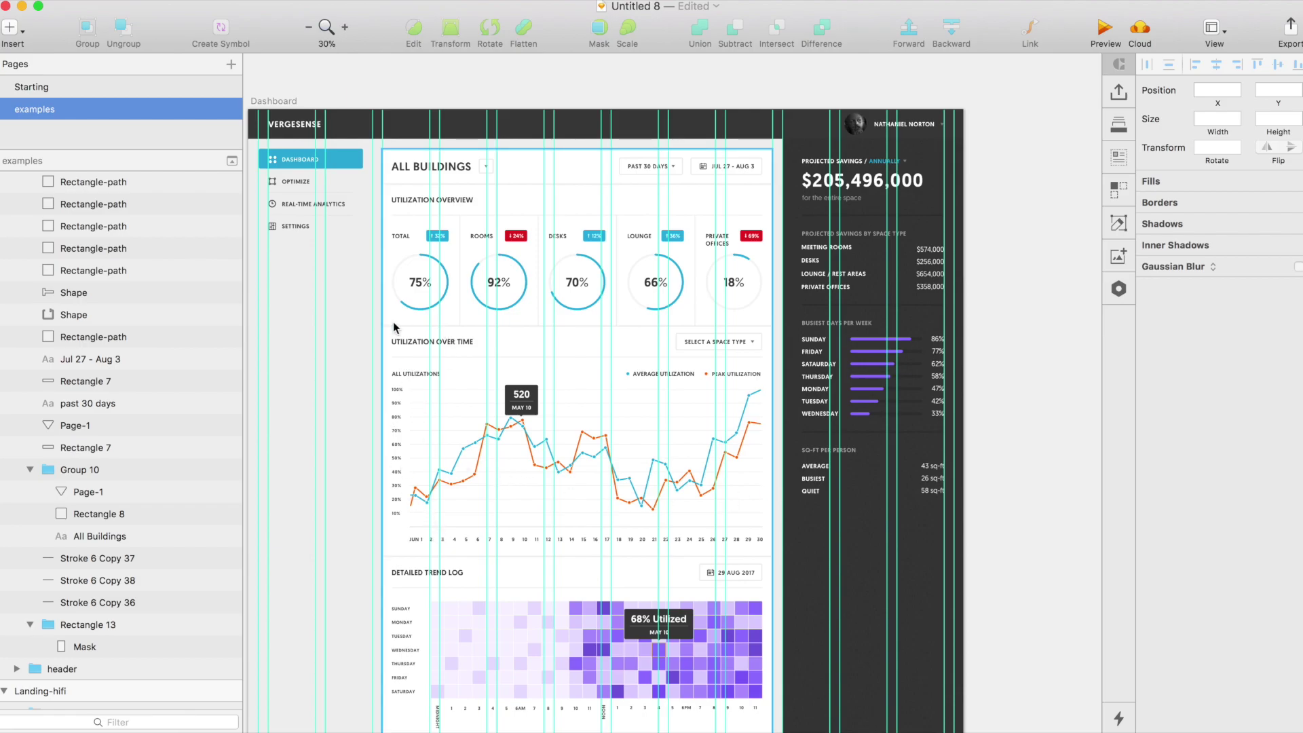
scroll(741, 224, right, 5)
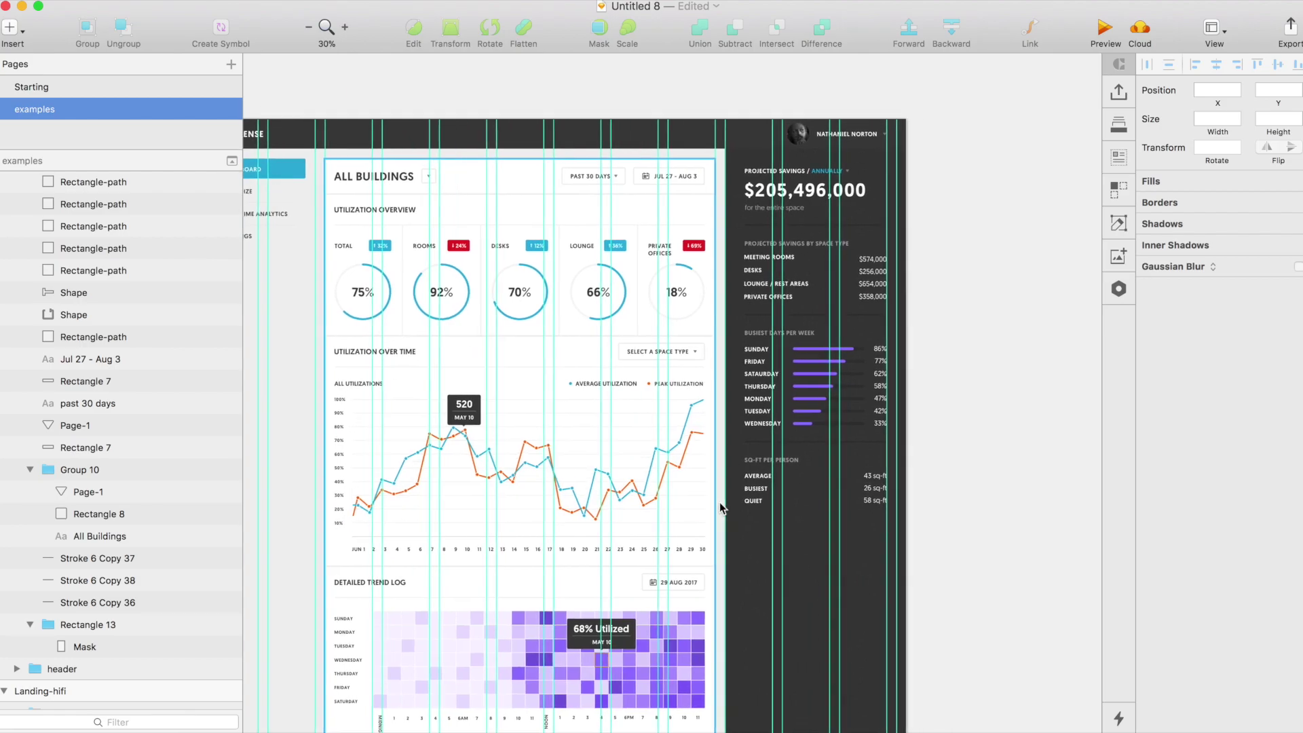
scroll(731, 227, up, 2)
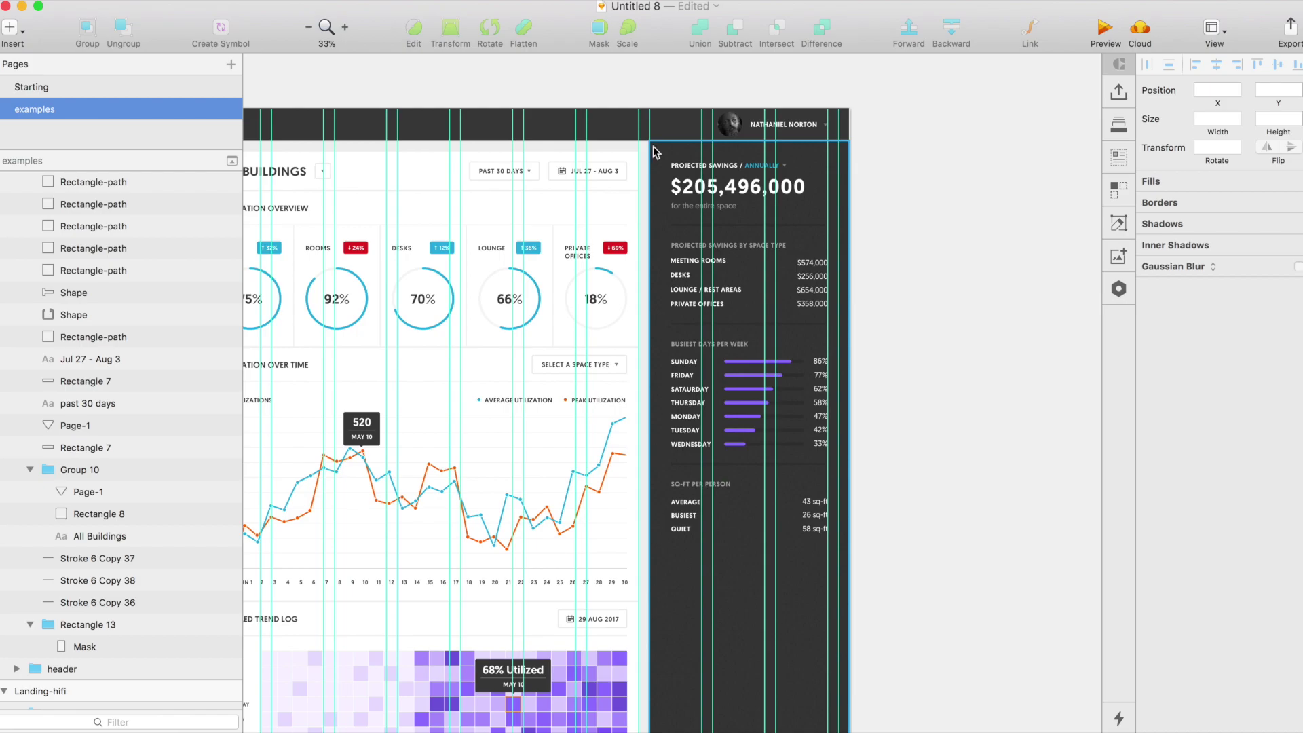
scroll(767, 178, up, 2)
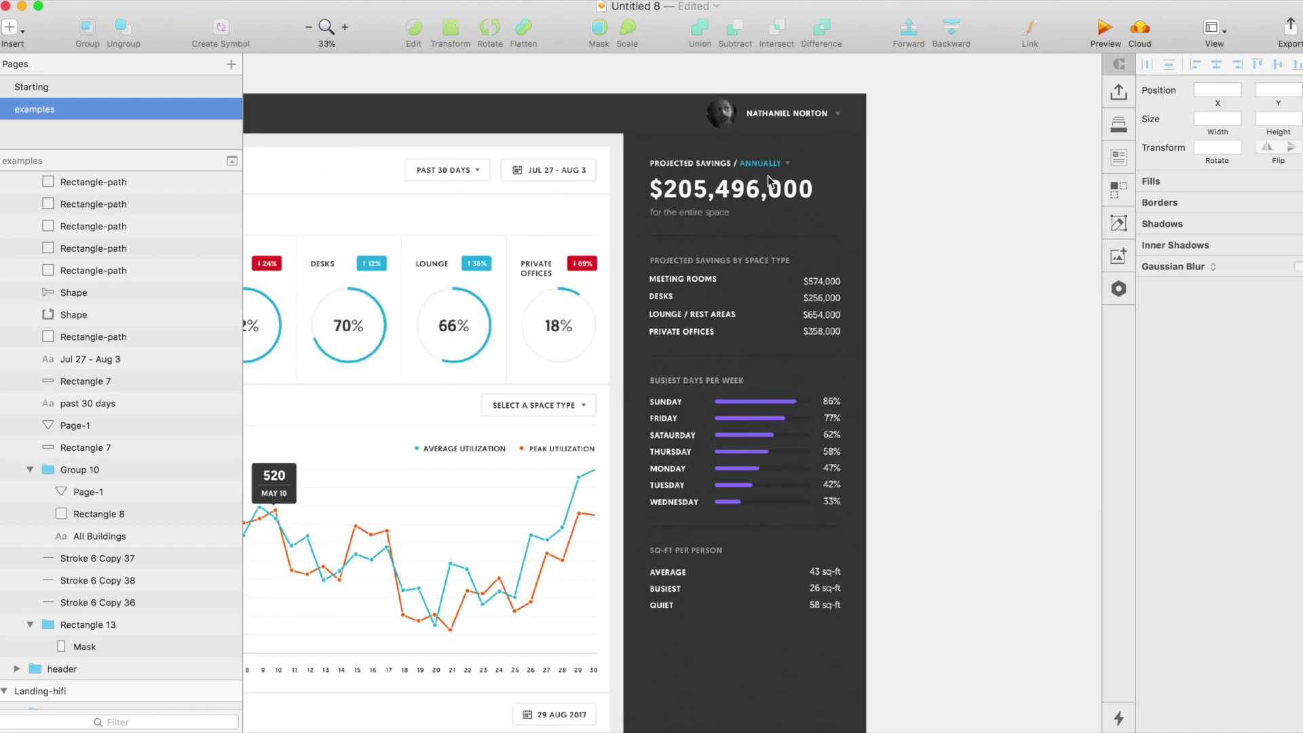
scroll(767, 177, up, 5)
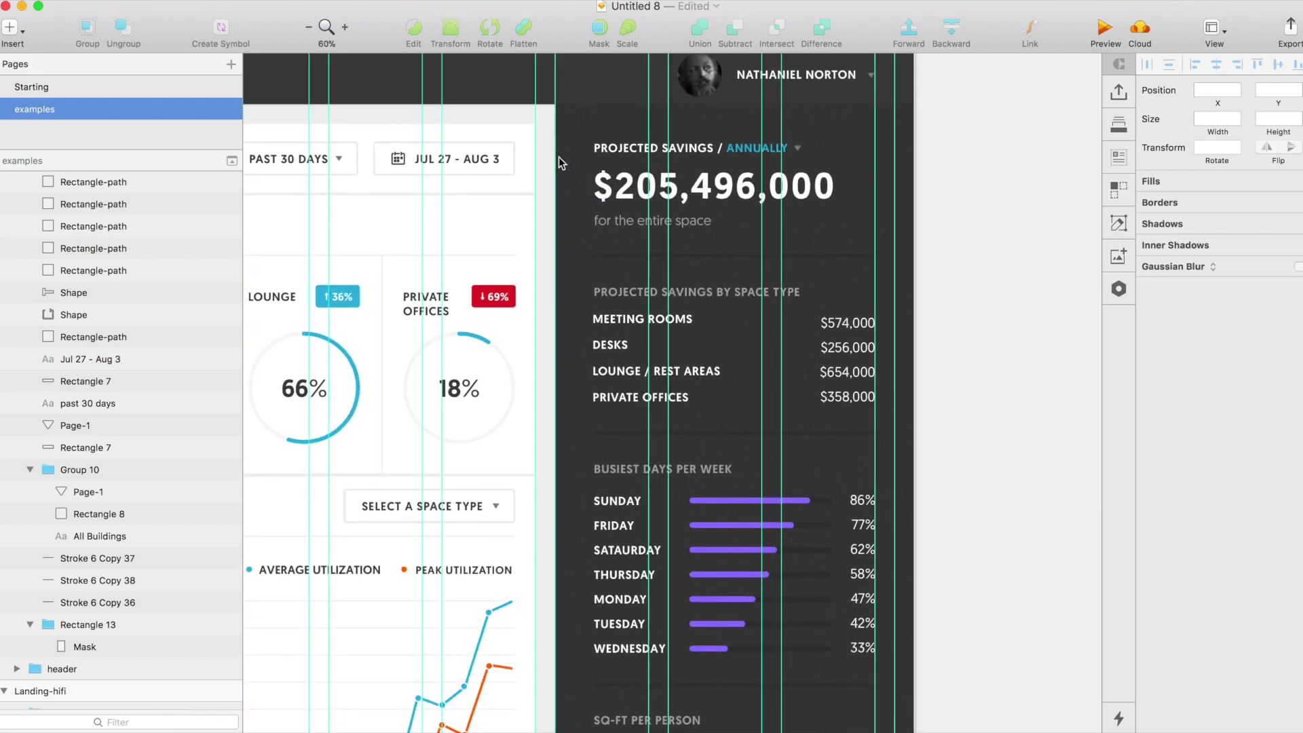
Step: Draw a small 40 × 40 grey square near the dark savings column
click(555, 163)
click(10, 27)
mouse_move(135, 52)
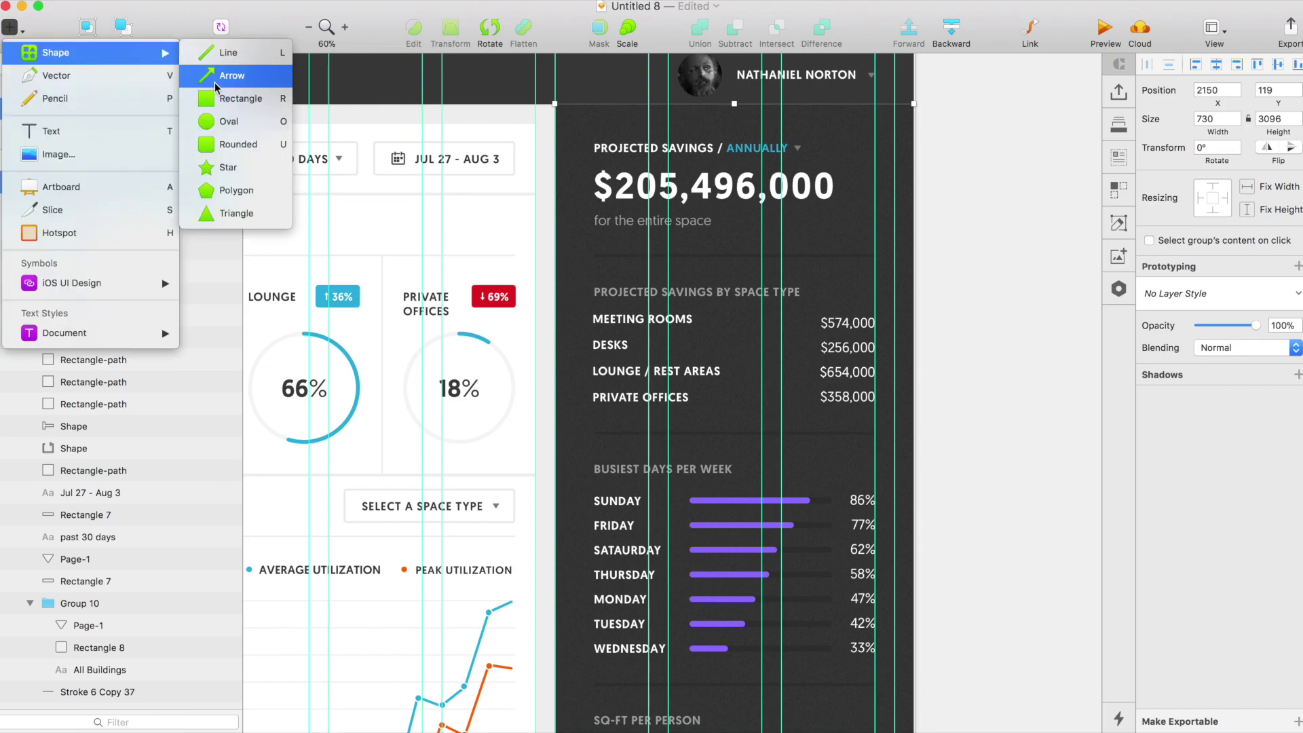
click(238, 98)
drag(535, 118, 553, 134)
scroll(548, 146, up, 1)
scroll(549, 146, up, 3)
drag(548, 200, 568, 197)
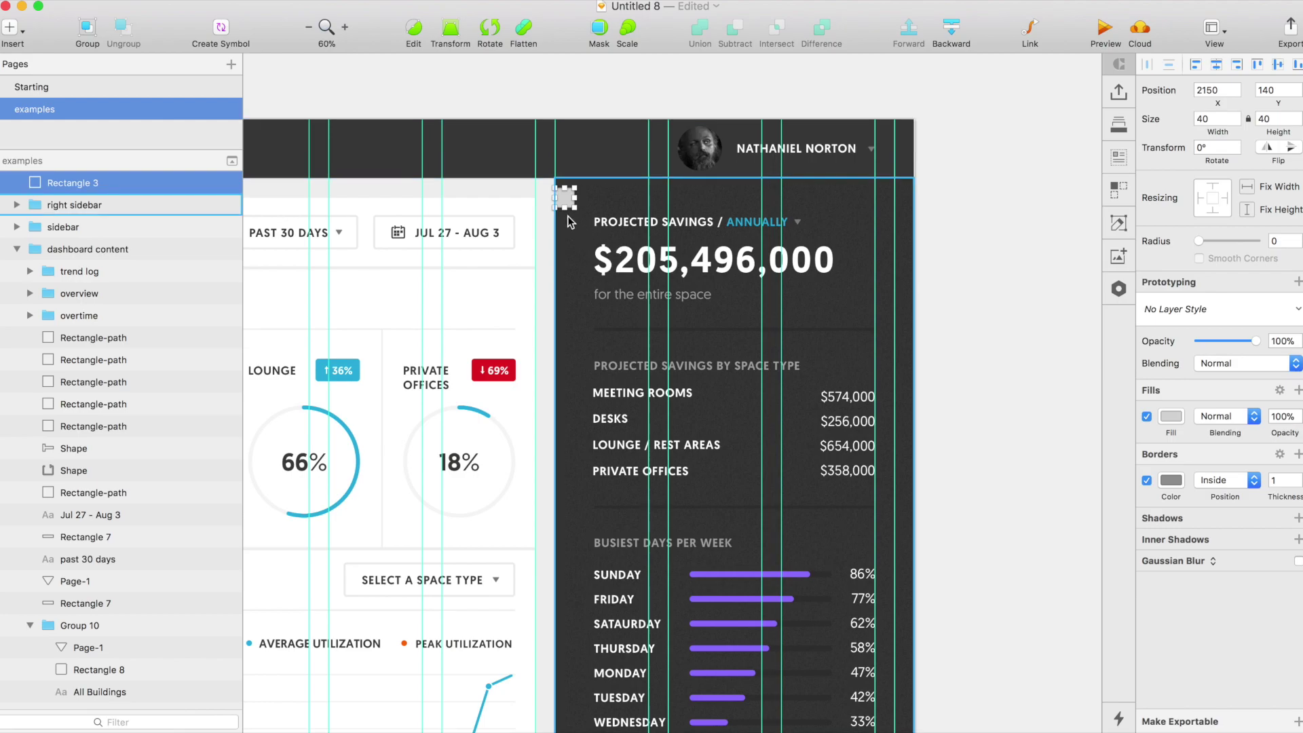
scroll(570, 195, up, 5)
scroll(536, 194, up, 5)
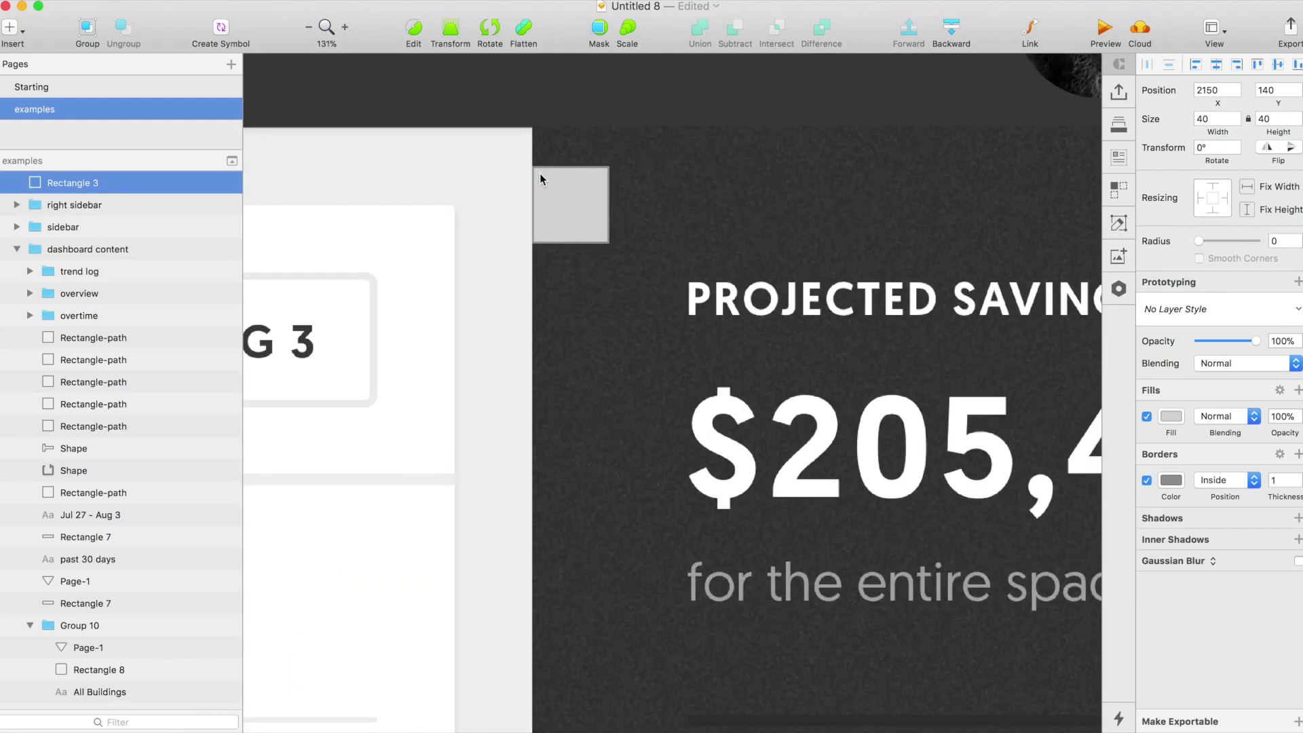
drag(542, 192, 597, 202)
scroll(542, 198, down, 3)
Step: Move both grey squares beside the $205,496,000 savings figure and show the layout grid
shift+click(551, 201)
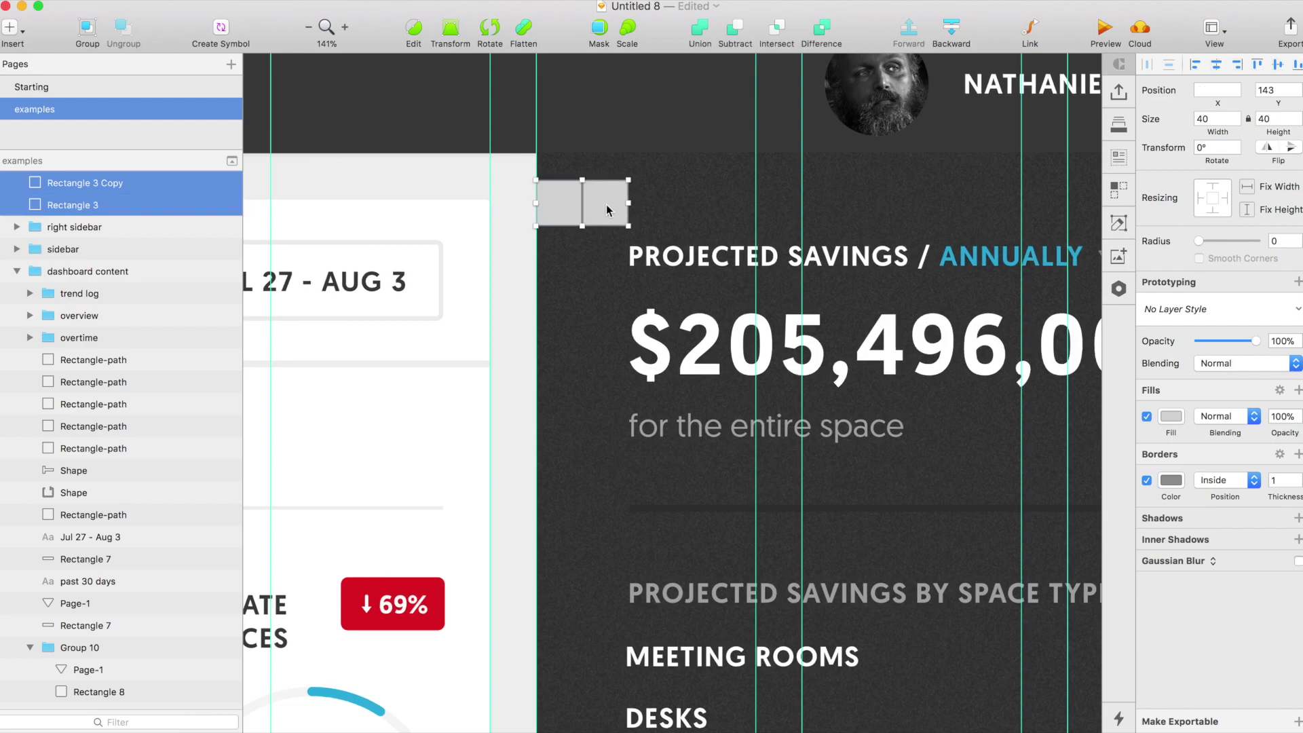
scroll(604, 205, down, 5)
drag(605, 212, 816, 296)
scroll(599, 285, right, 5)
key(ctrl+l)
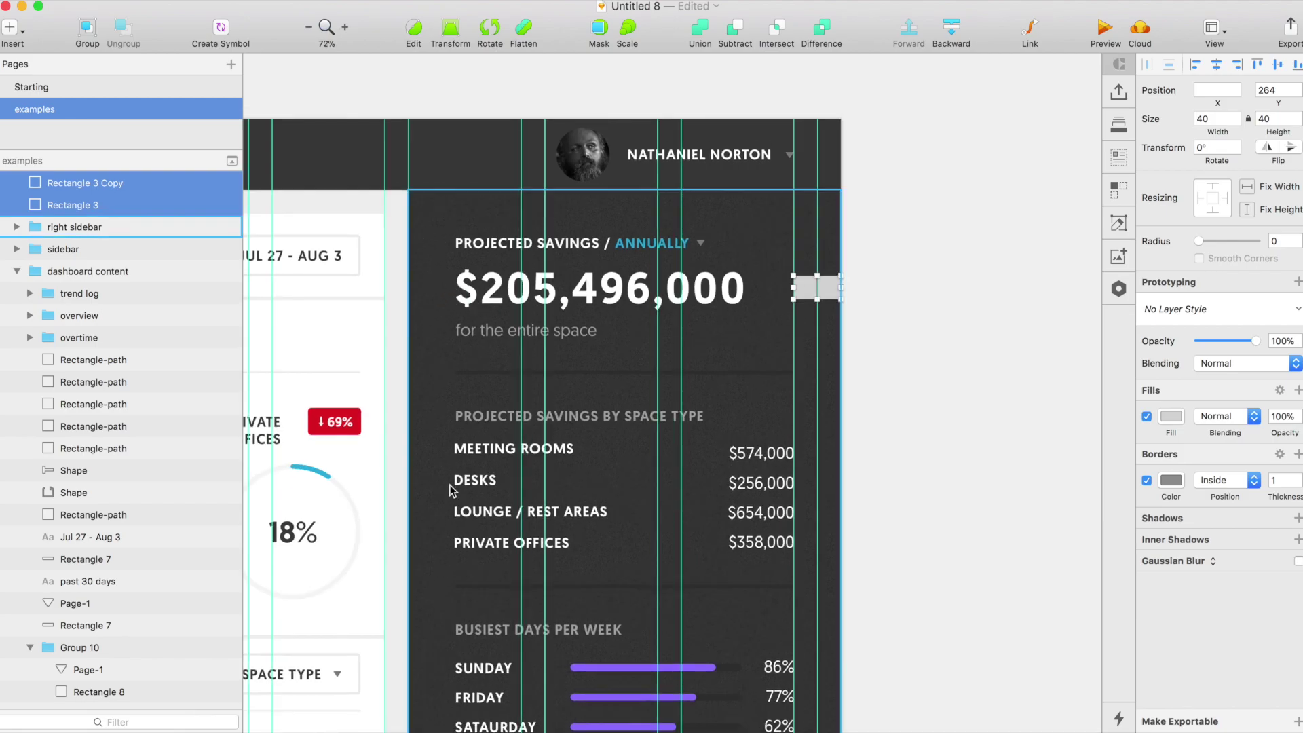
Step: Check the two squares against the grid columns and deselect them with Esc
scroll(450, 487, down, 2)
scroll(450, 486, left, 4)
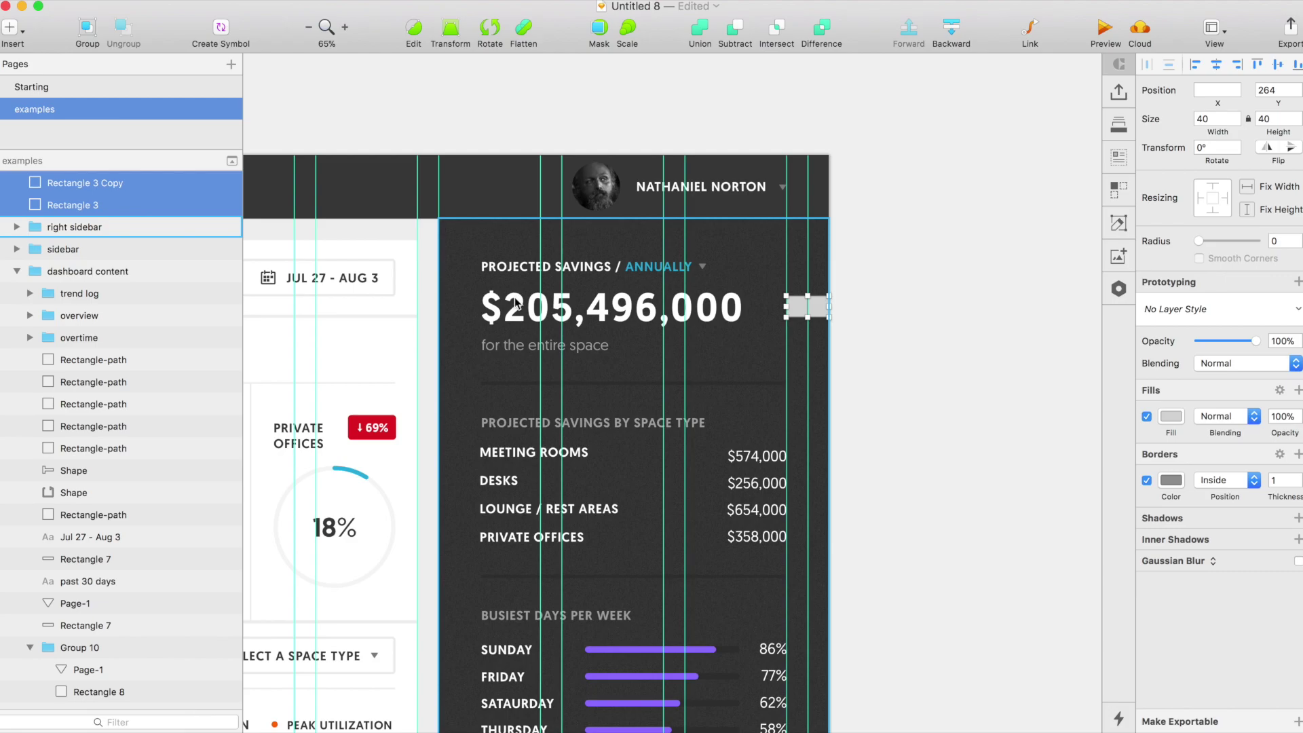
scroll(816, 295, up, 5)
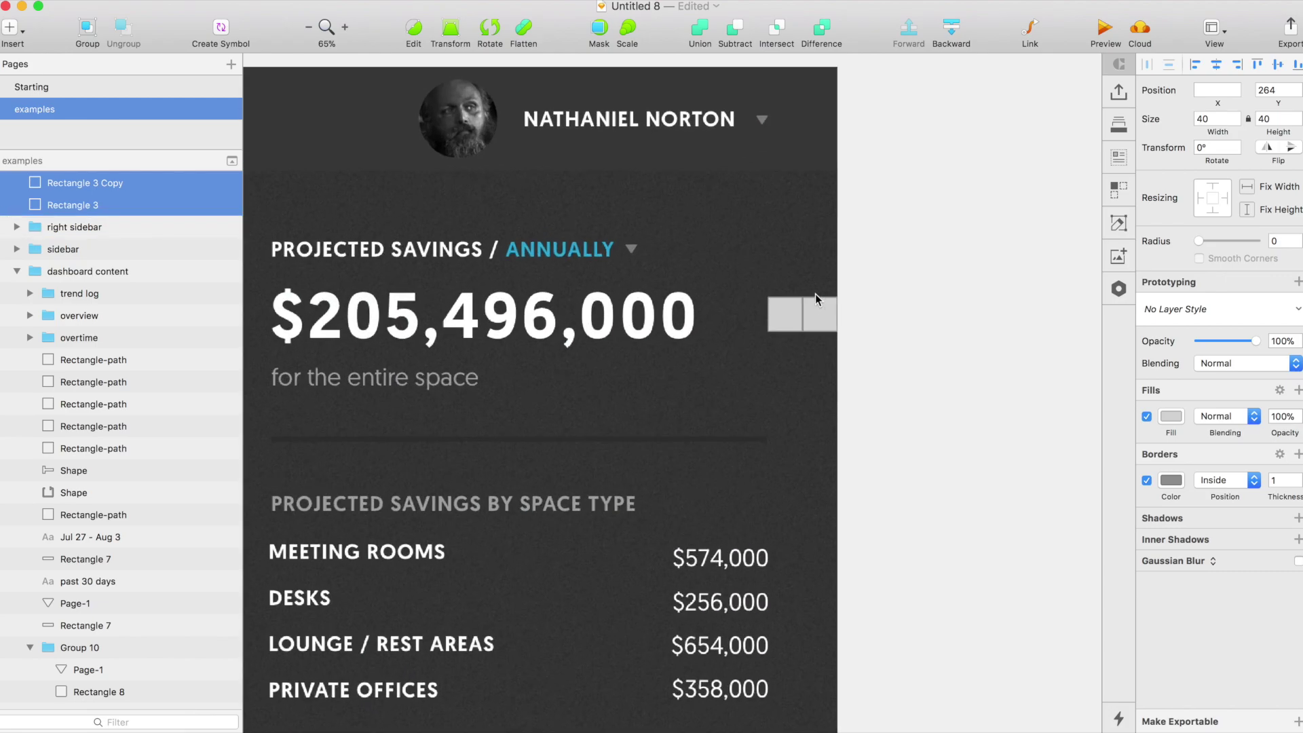
scroll(765, 308, down, 2)
scroll(765, 308, down, 2)
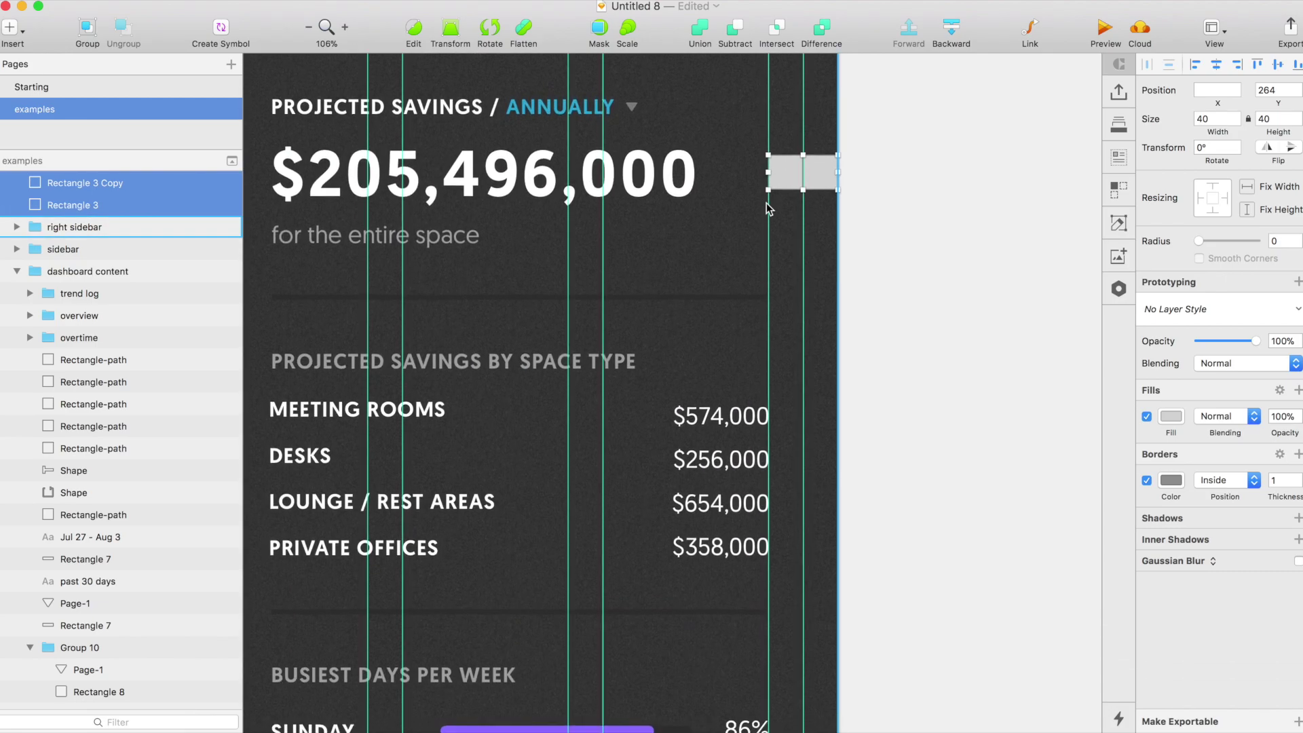
scroll(766, 202, down, 4)
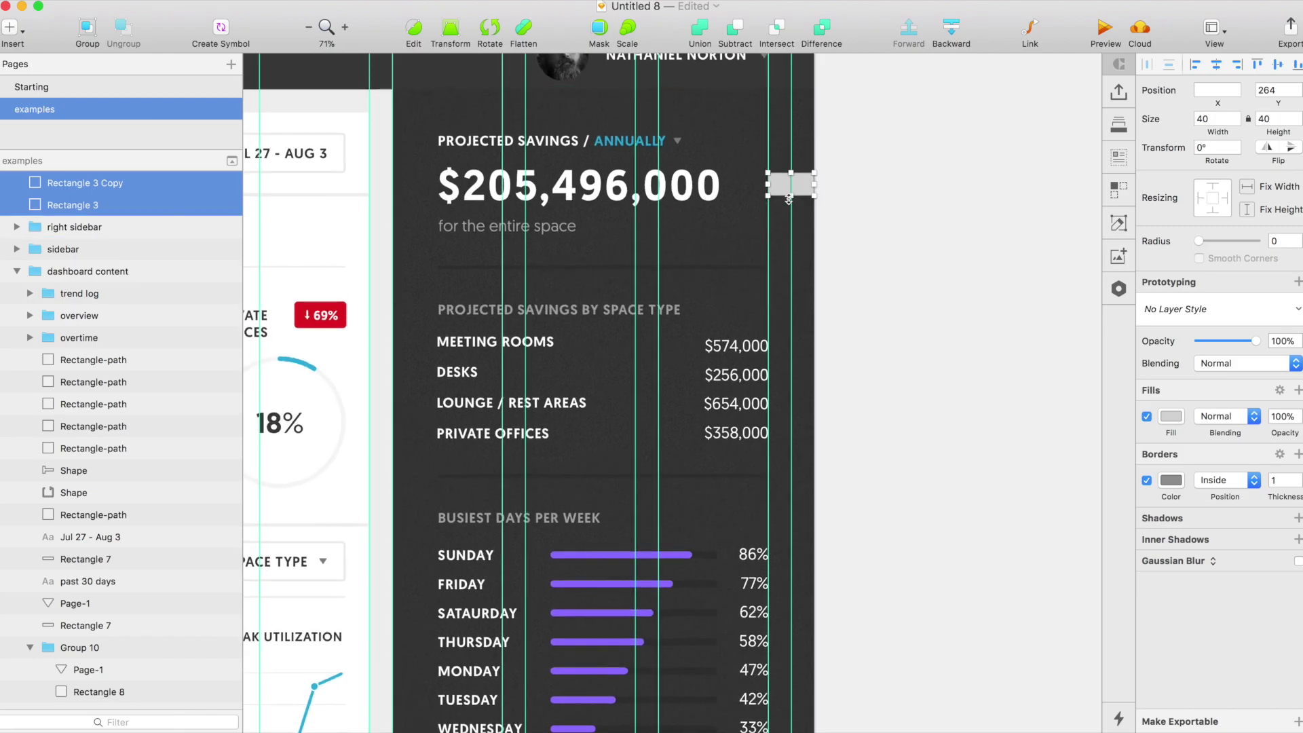
key(Escape)
scroll(776, 233, down, 5)
scroll(684, 303, up, 2)
scroll(684, 303, left, 10)
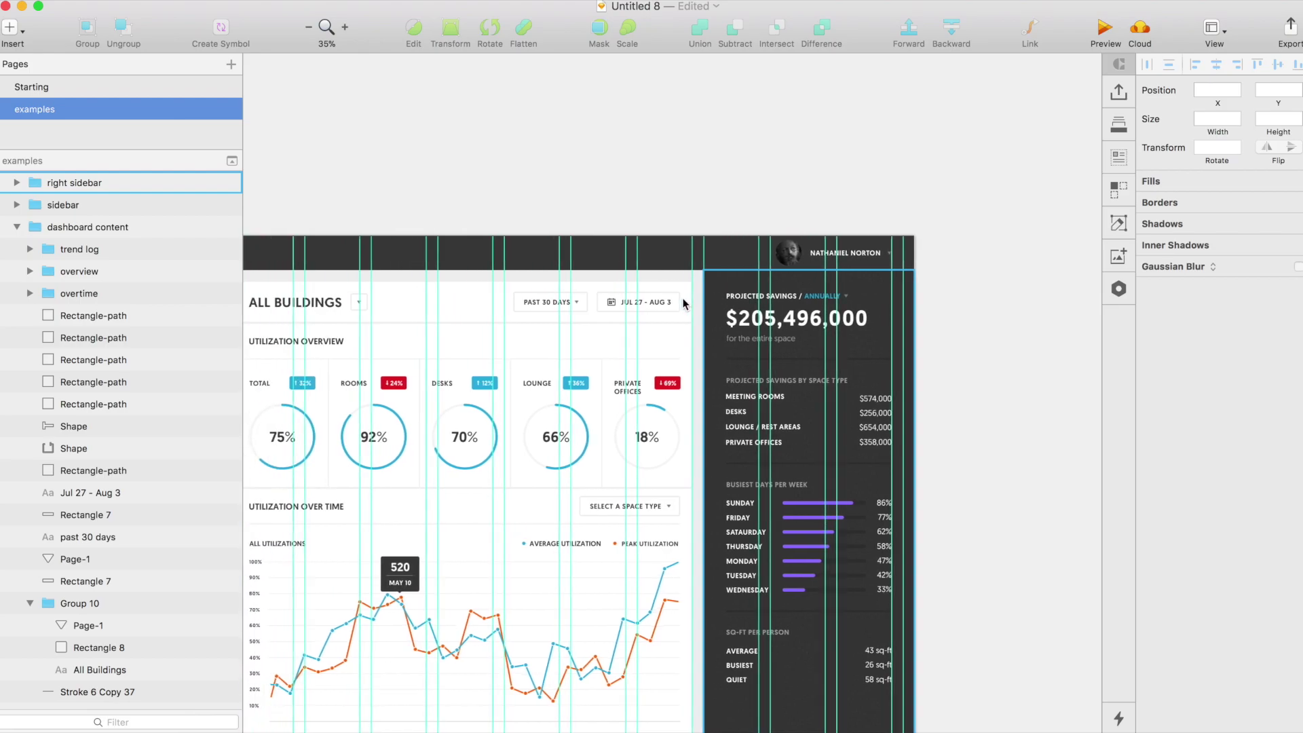
Step: Zoom out and pan from the dashboard to bring the Store and landing page artboards into view
scroll(684, 303, down, 4)
scroll(684, 304, down, 5)
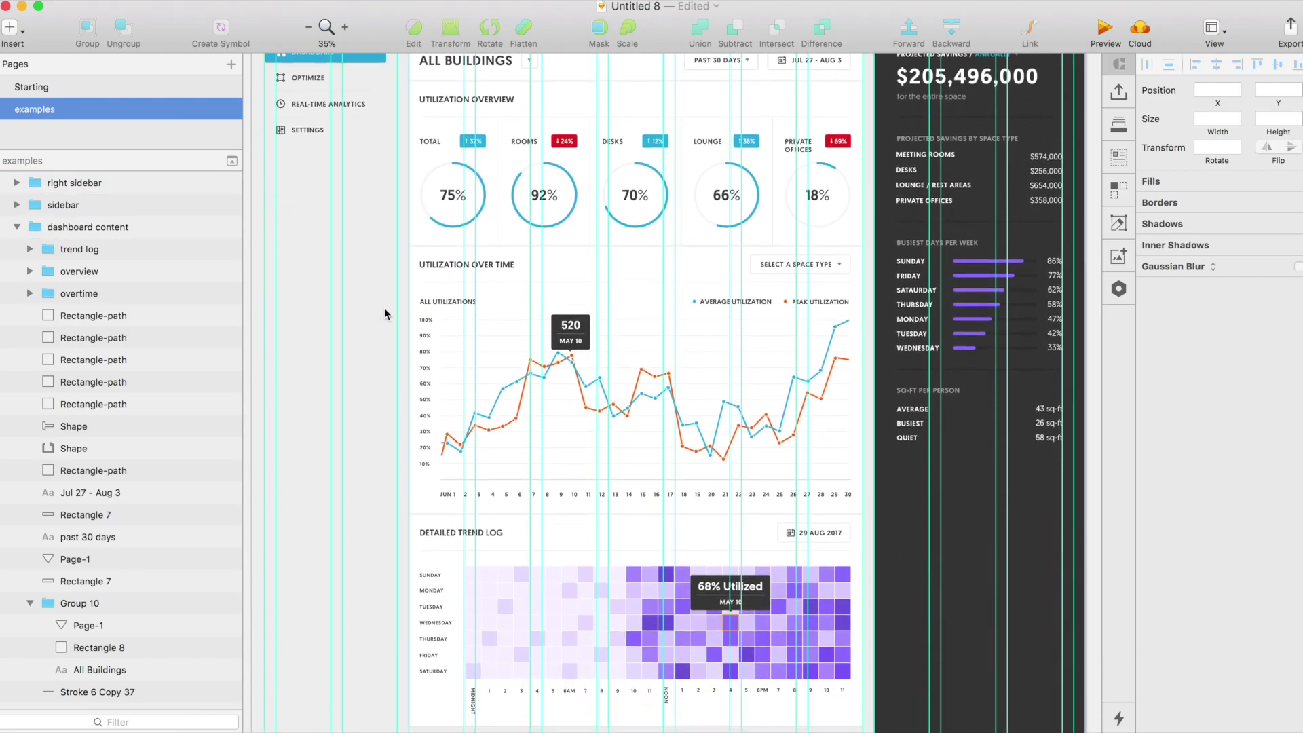
scroll(381, 290, up, 4)
scroll(380, 290, left, 8)
scroll(434, 289, left, 10)
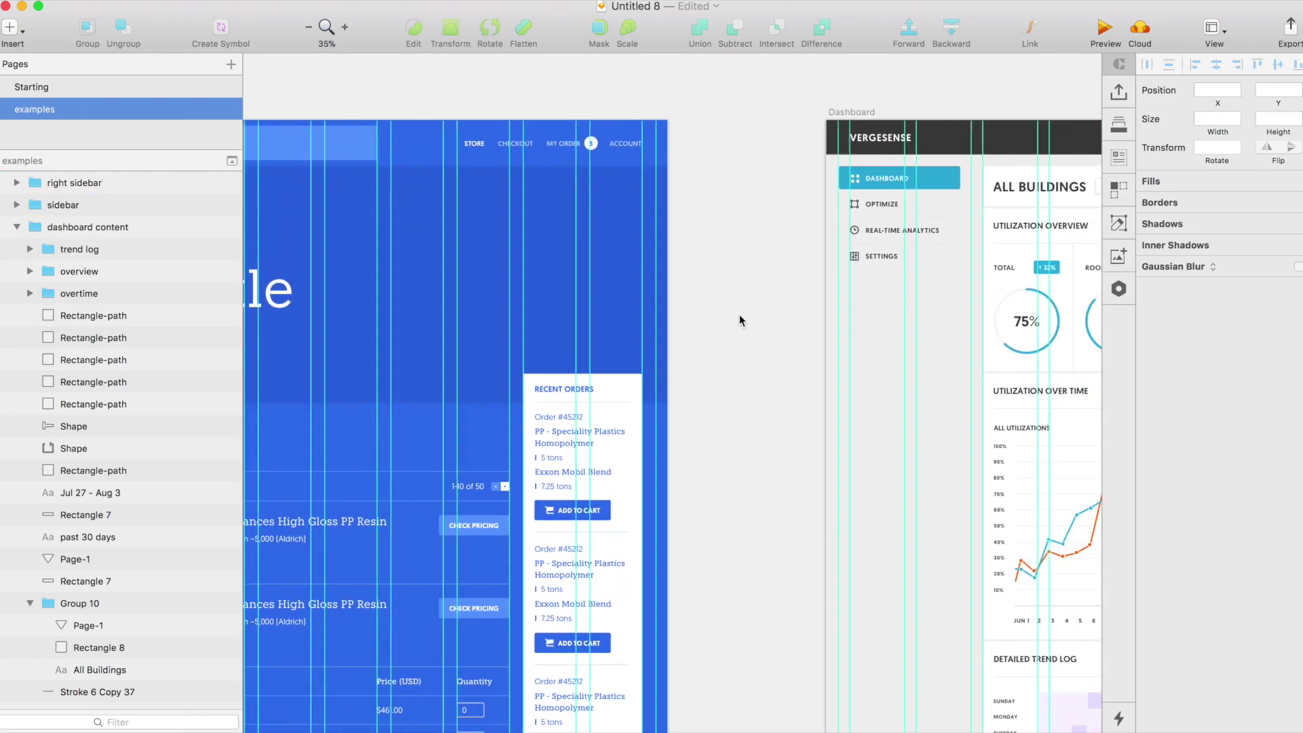
scroll(742, 320, down, 4)
scroll(603, 227, down, 3)
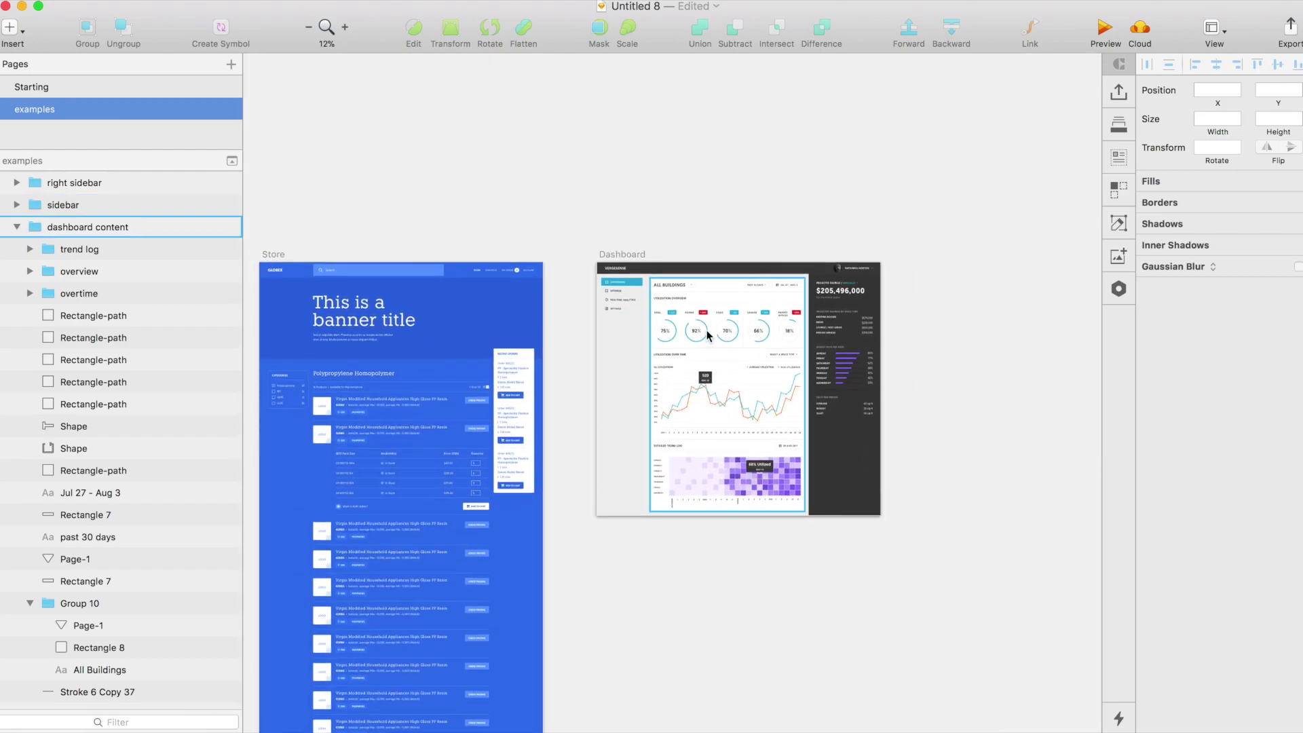
scroll(663, 331, left, 4)
scroll(451, 282, left, 3)
scroll(451, 282, down, 4)
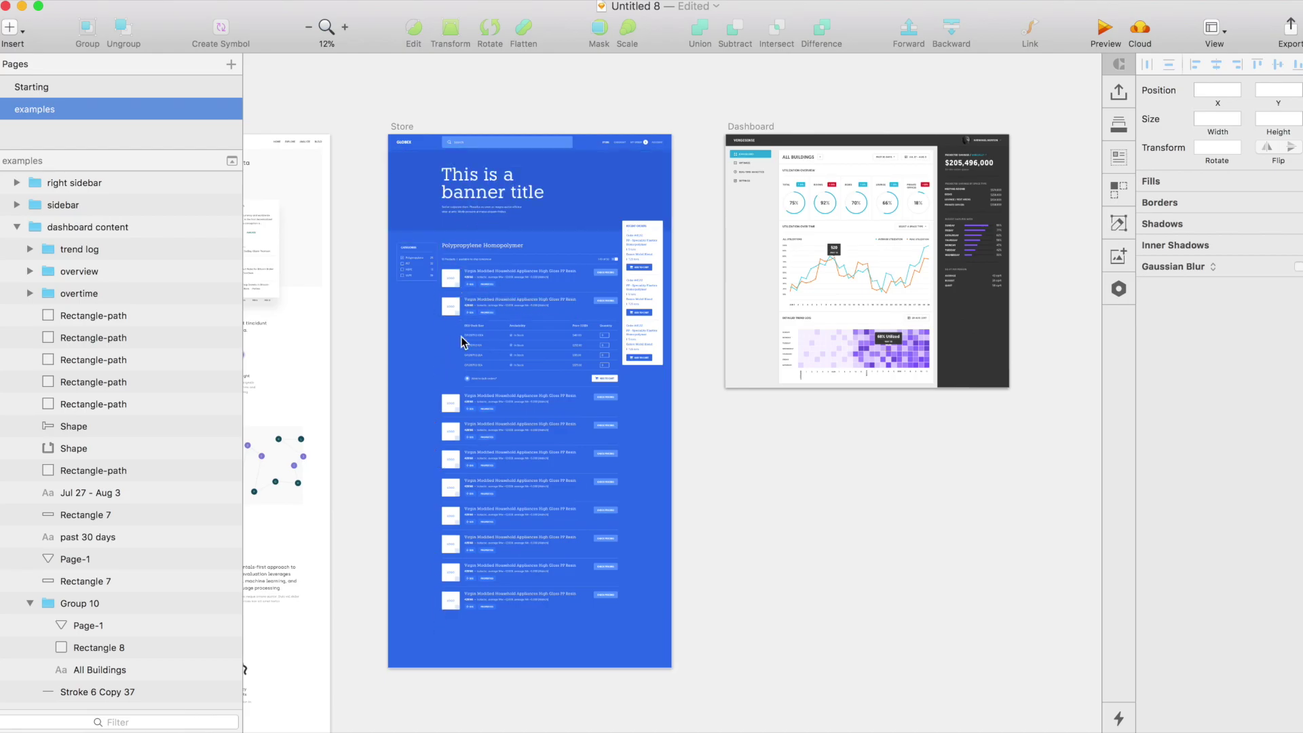
Step: Check a product-list group in the Globex Store design, then return to the Boltzmann landing page
click(468, 547)
click(680, 495)
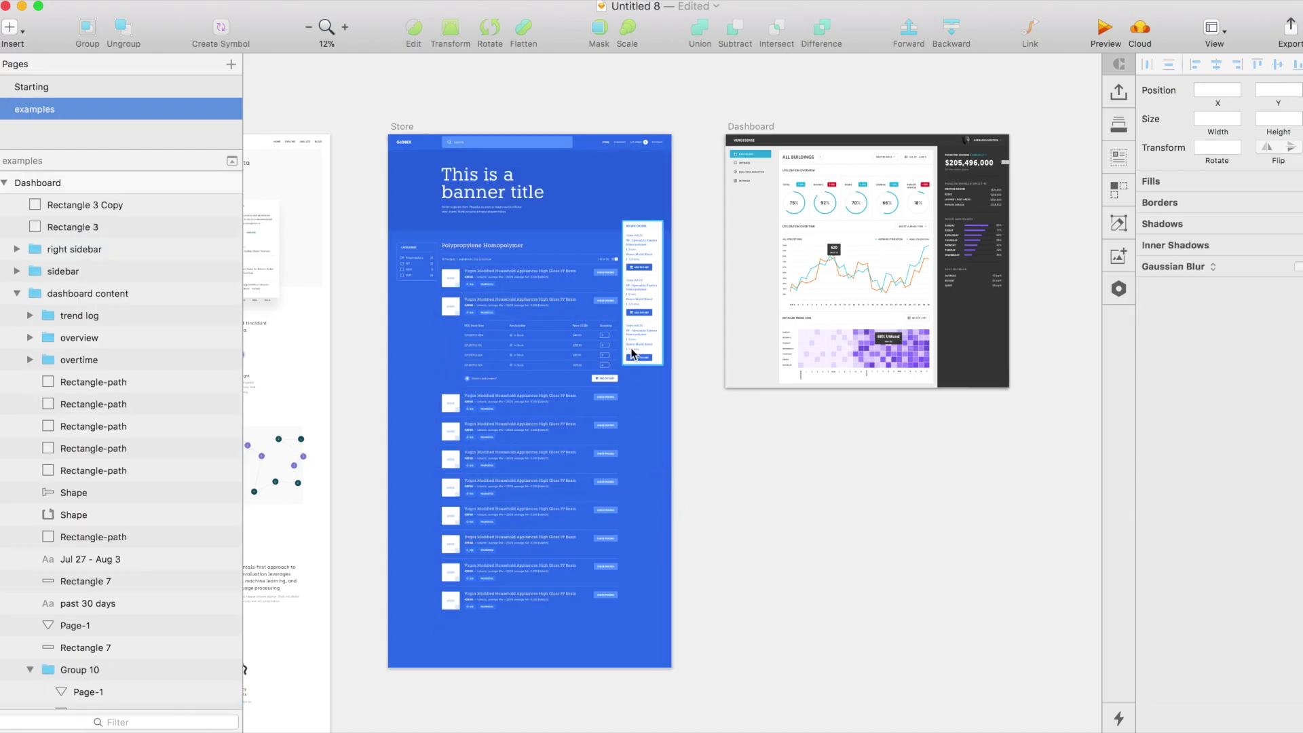
scroll(609, 213, left, 10)
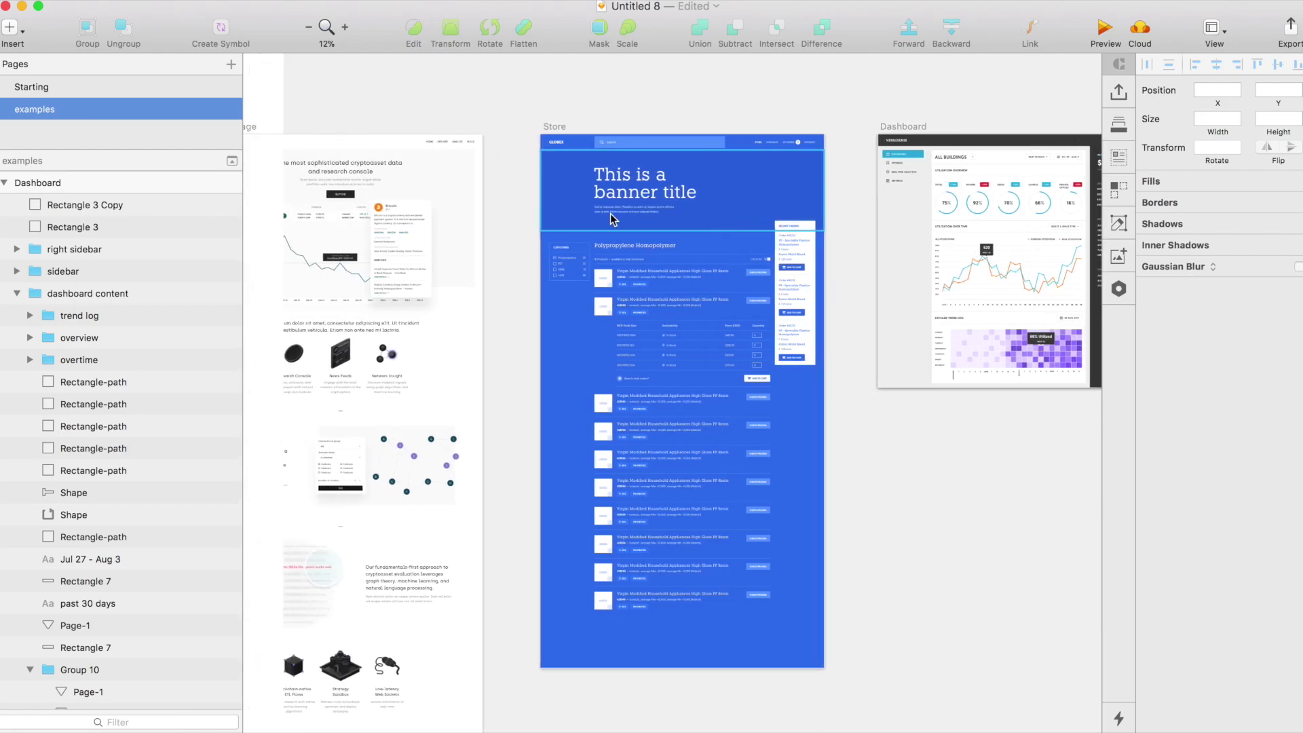
scroll(519, 264, down, 6)
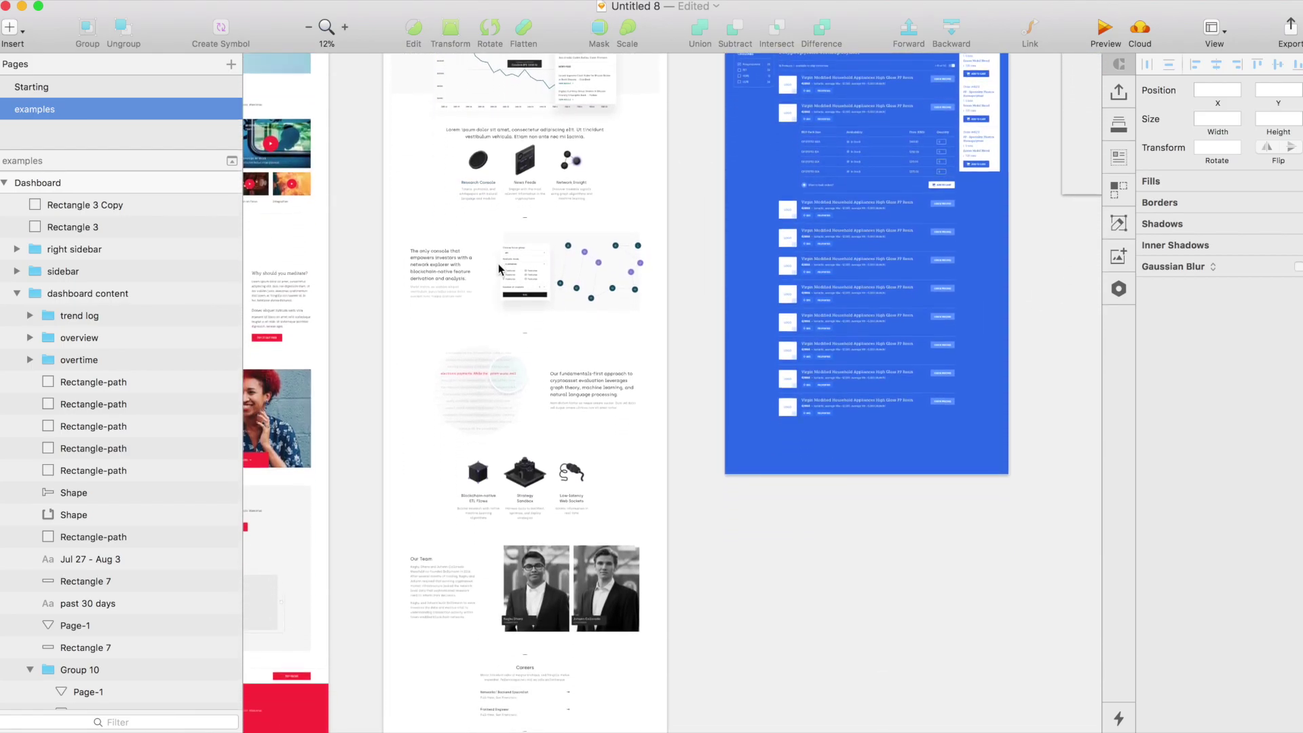
scroll(500, 269, up, 1)
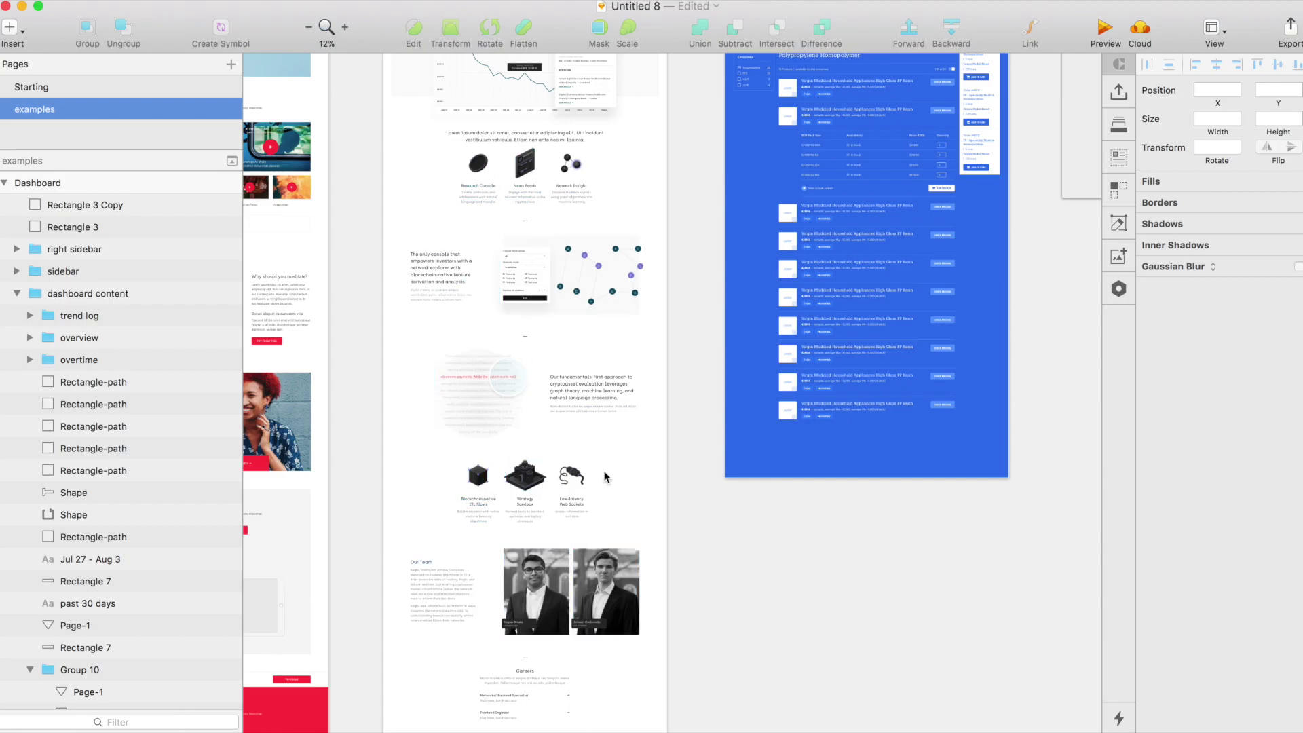
scroll(570, 475, up, 1)
scroll(570, 475, up, 2)
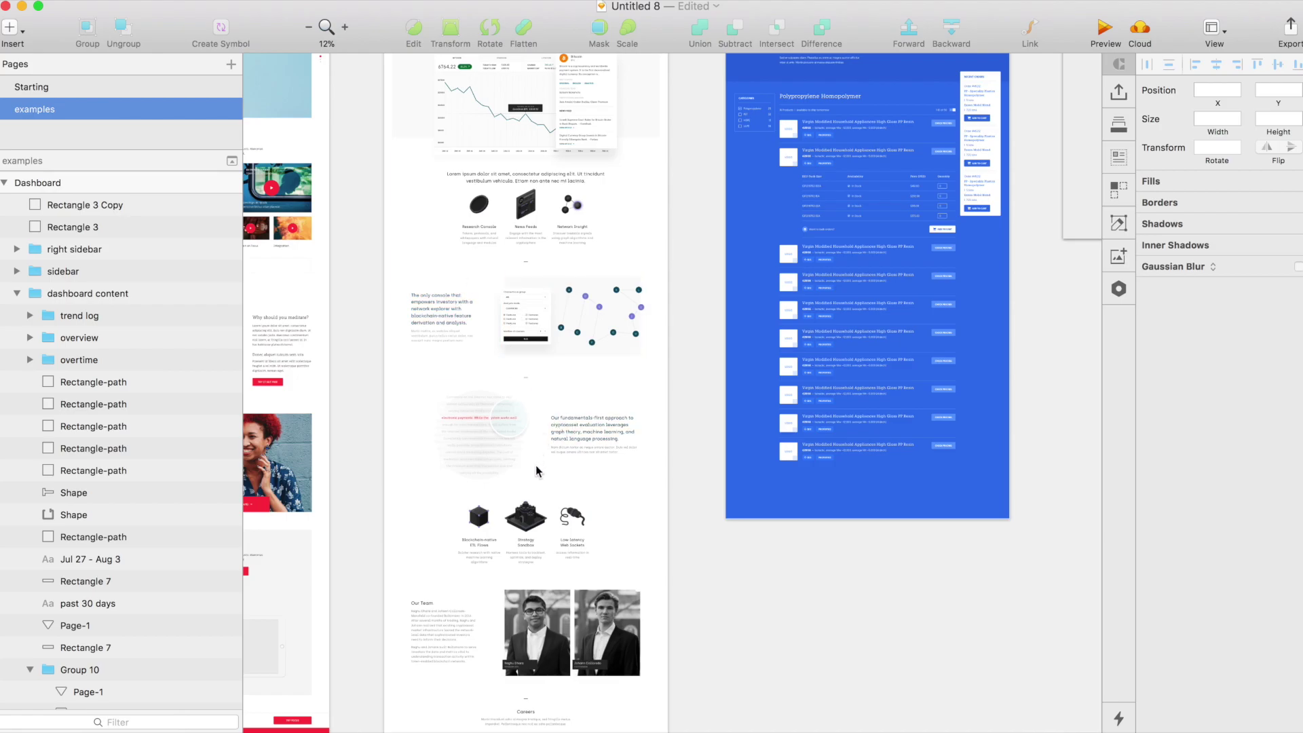
scroll(503, 509, down, 3)
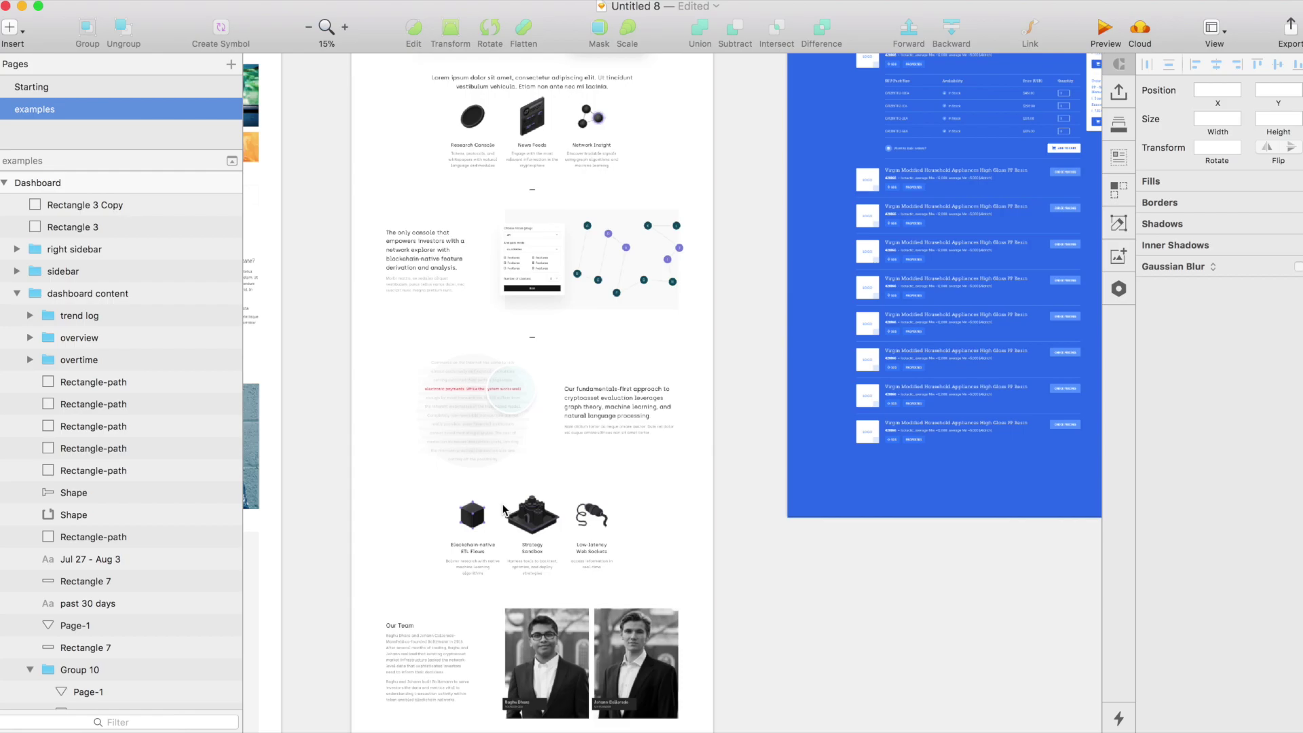
scroll(503, 509, down, 1)
scroll(503, 508, up, 4)
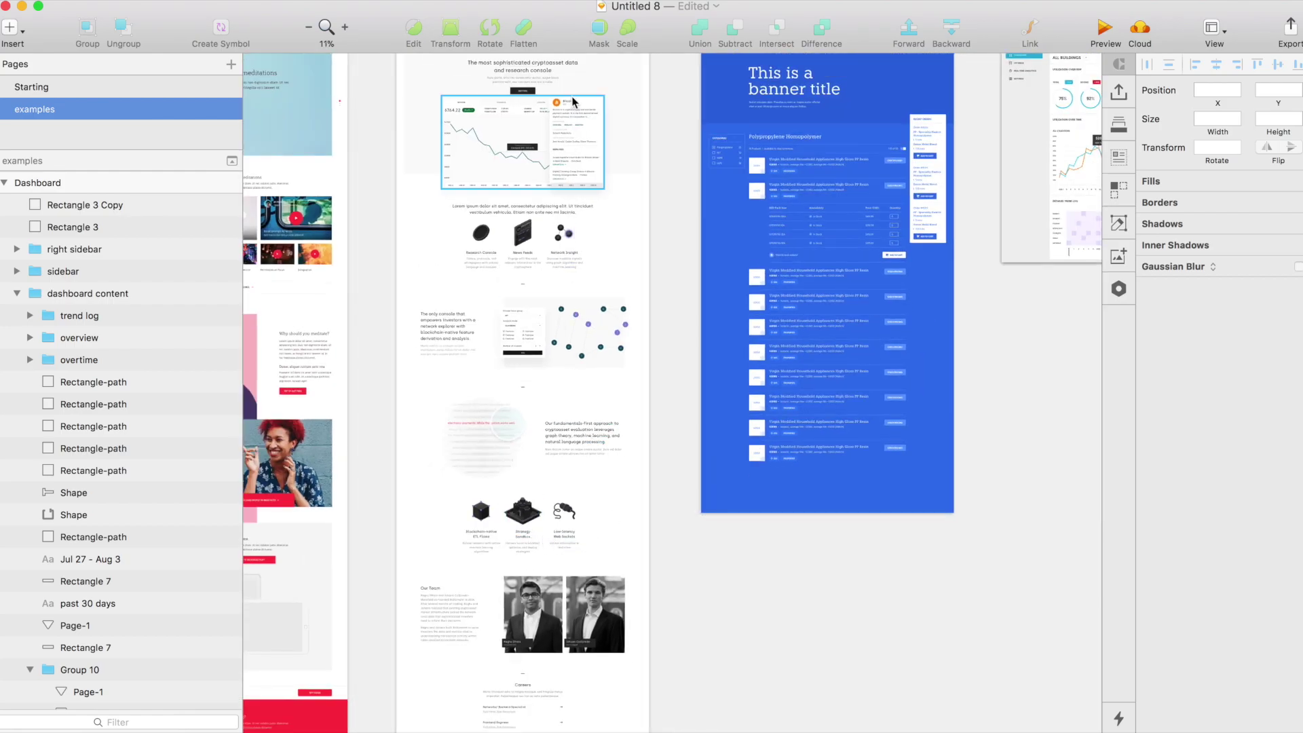
Step: Check the bounds of the chart card and team member photo on the Boltzmann page
click(552, 177)
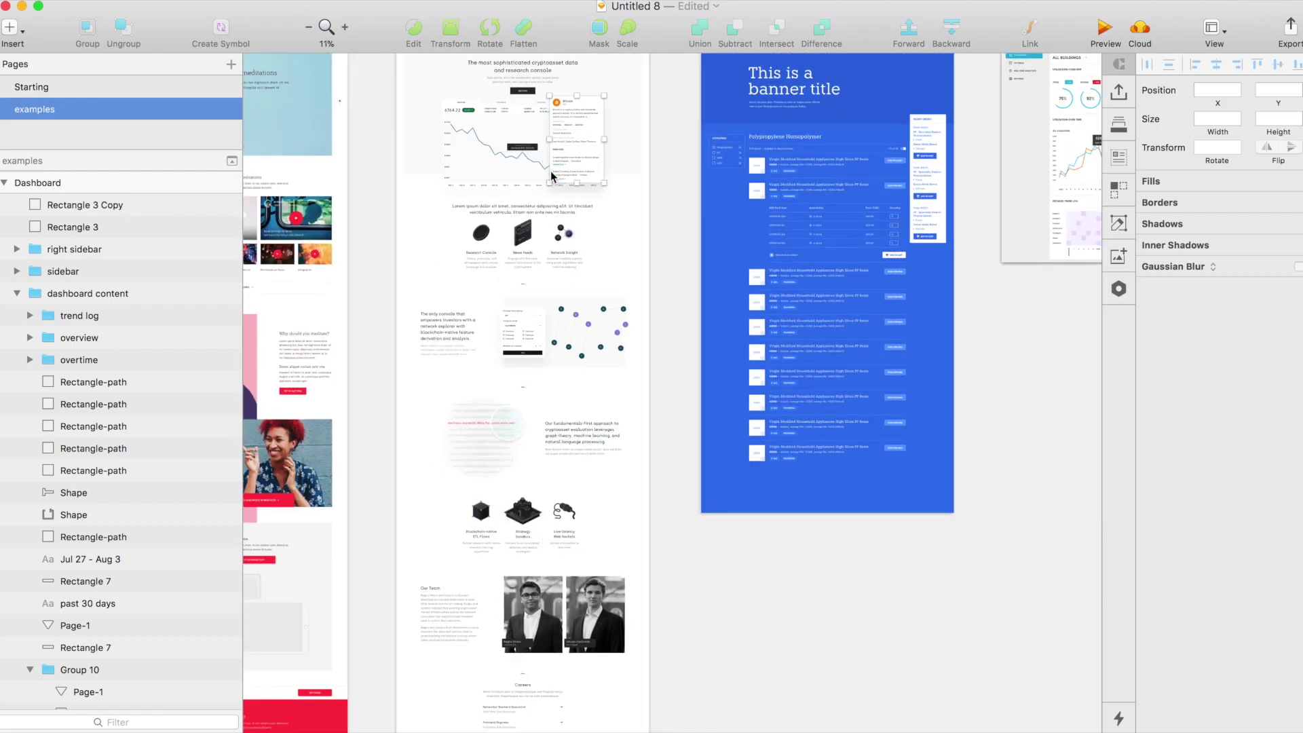
click(569, 588)
click(584, 571)
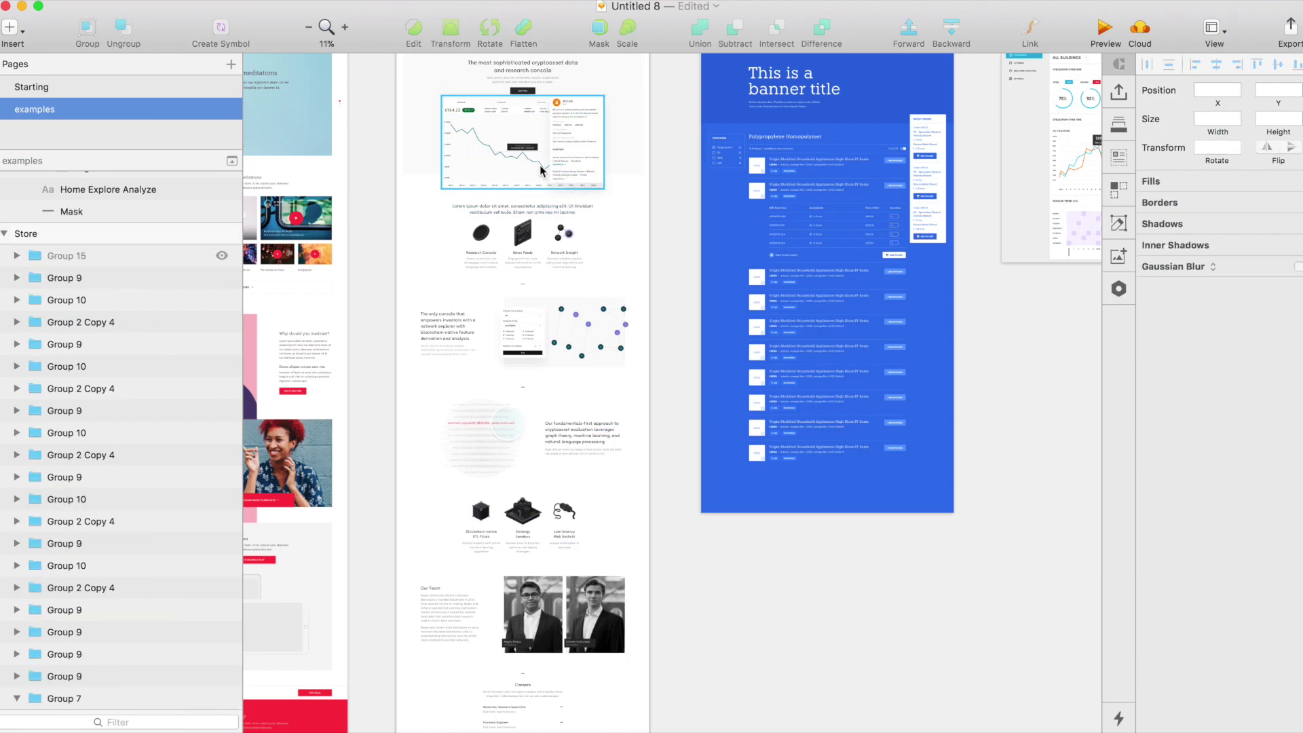
scroll(543, 204, down, 2)
scroll(578, 200, up, 2)
scroll(578, 199, up, 1)
scroll(597, 258, left, 3)
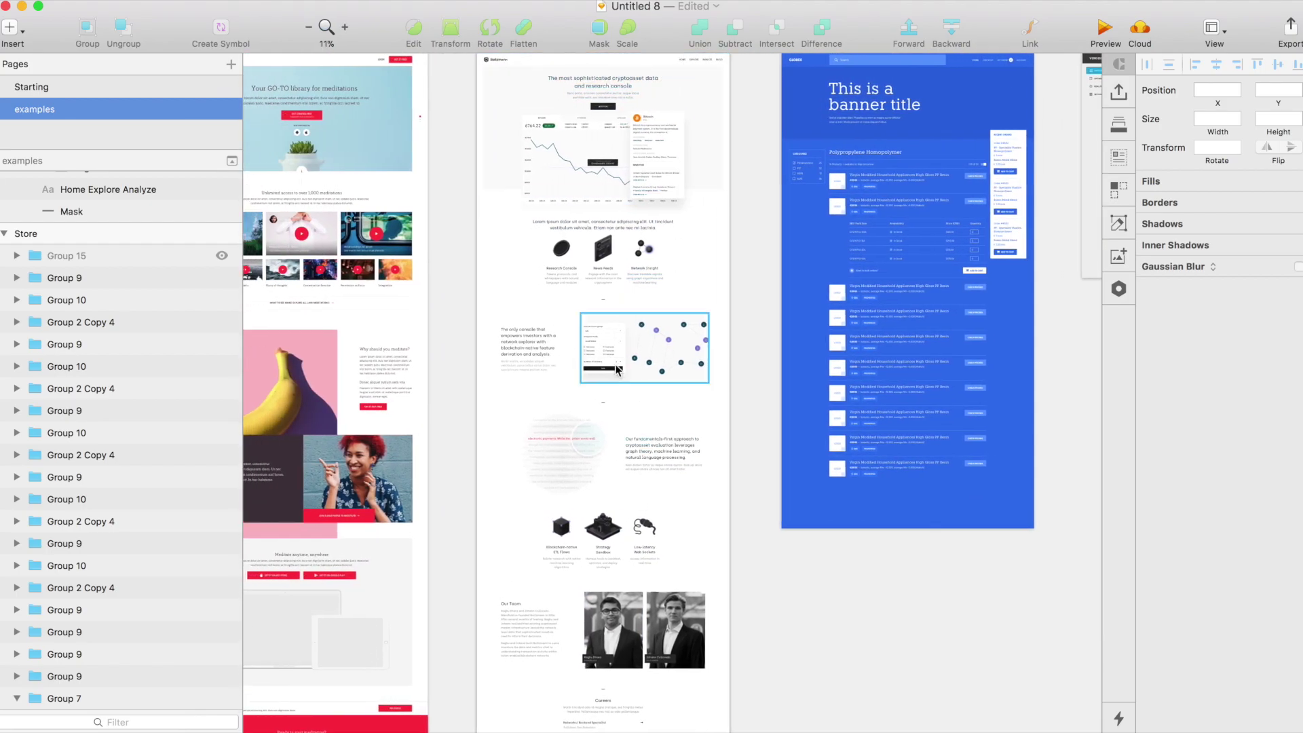
Step: Check the network graph image's bounds, then clear the selection
click(590, 389)
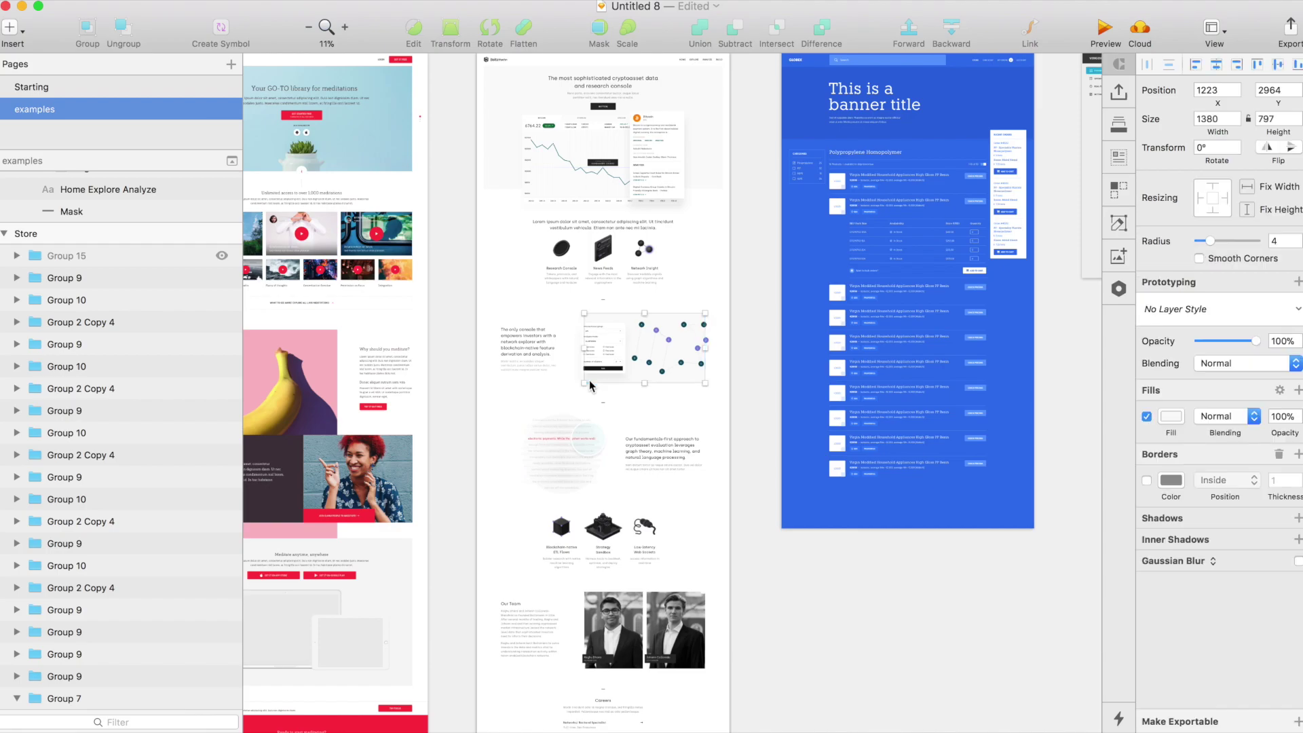
click(690, 353)
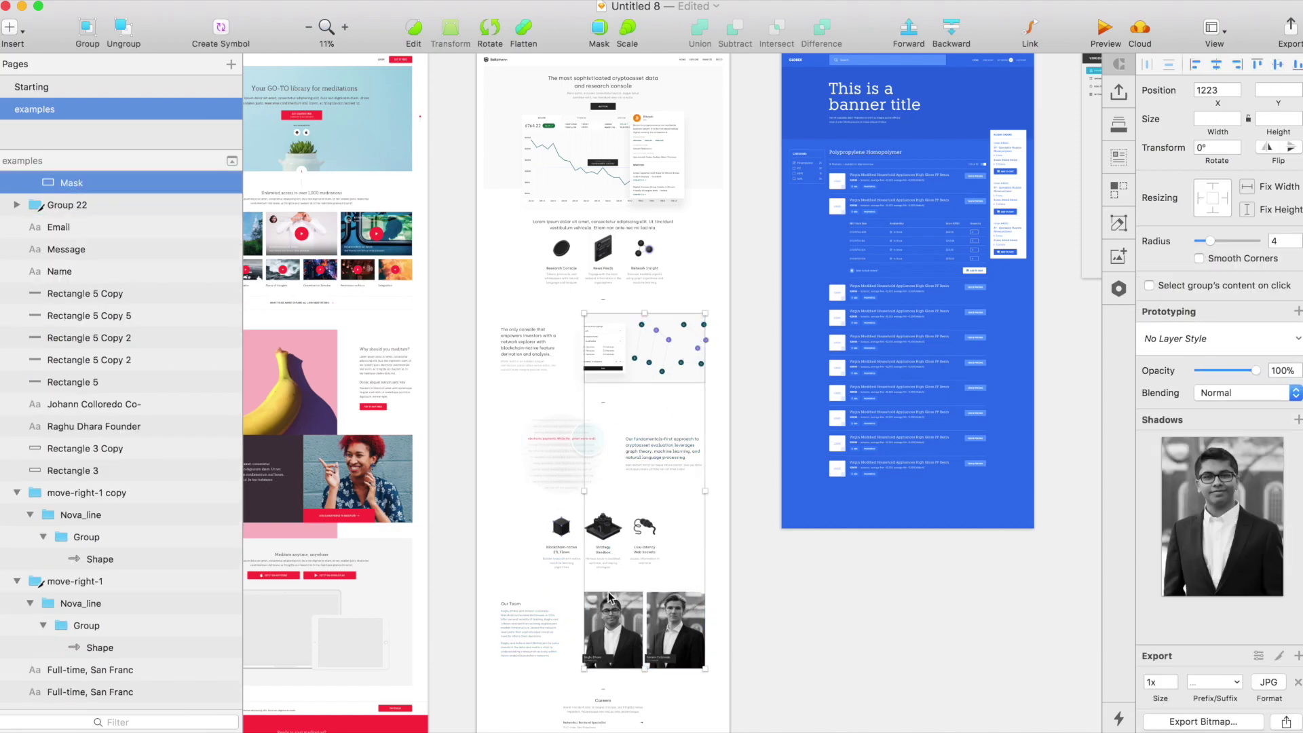
scroll(608, 581, down, 4)
click(518, 441)
Step: Pan left to show the meditation landing page beside the Boltzmann page and Store design
scroll(544, 445, left, 5)
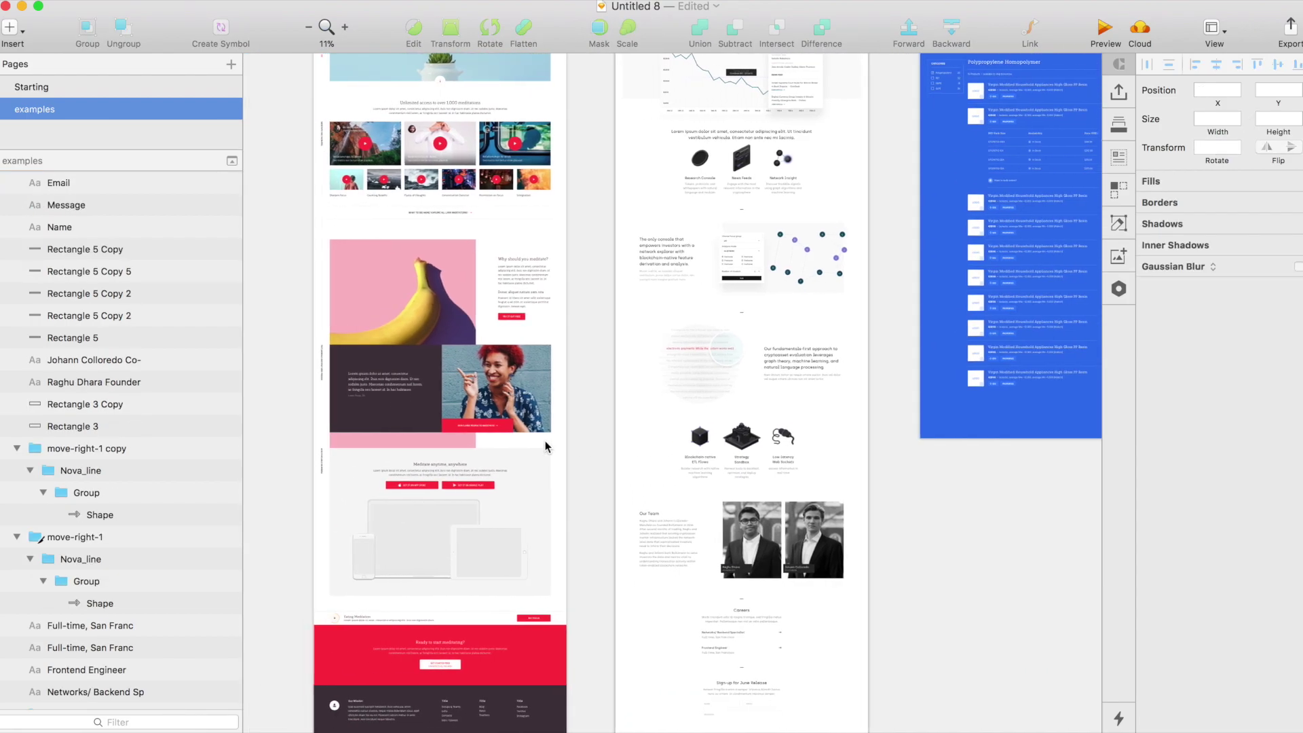
scroll(545, 446, up, 3)
scroll(545, 445, left, 2)
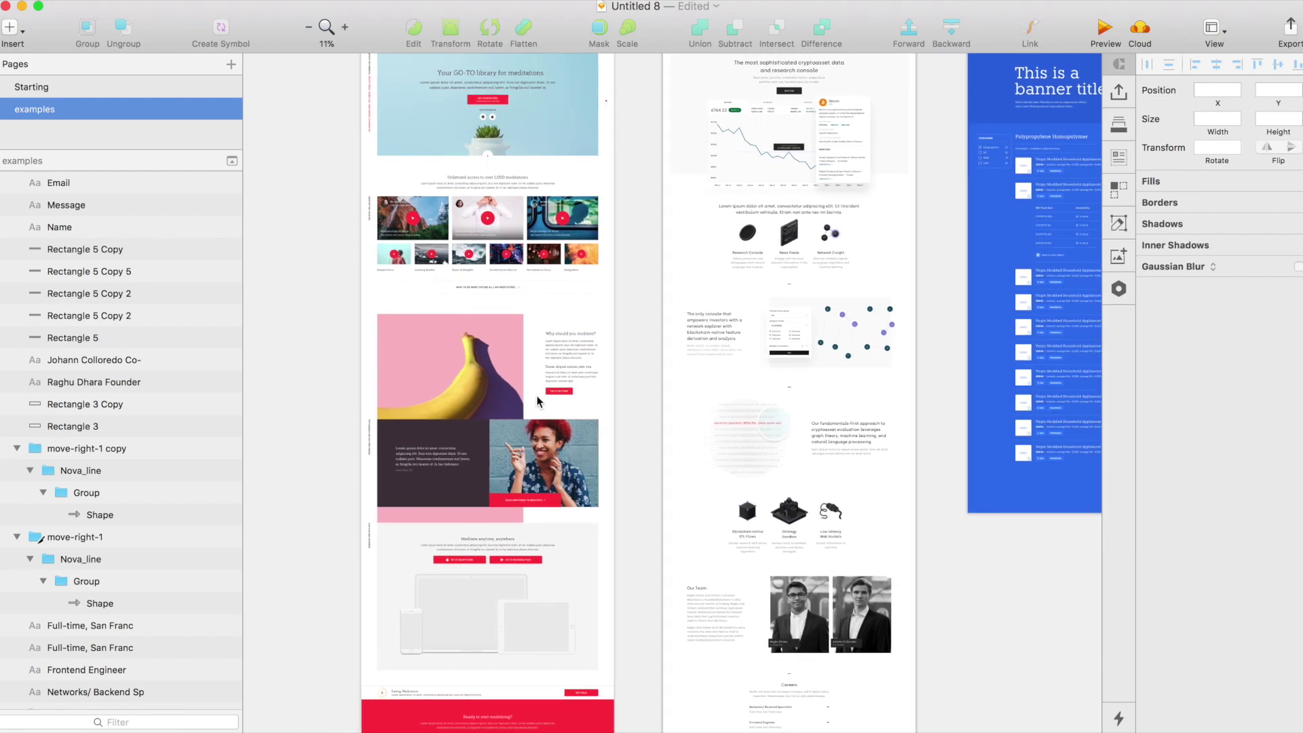
scroll(537, 401, up, 1)
scroll(537, 401, left, 1)
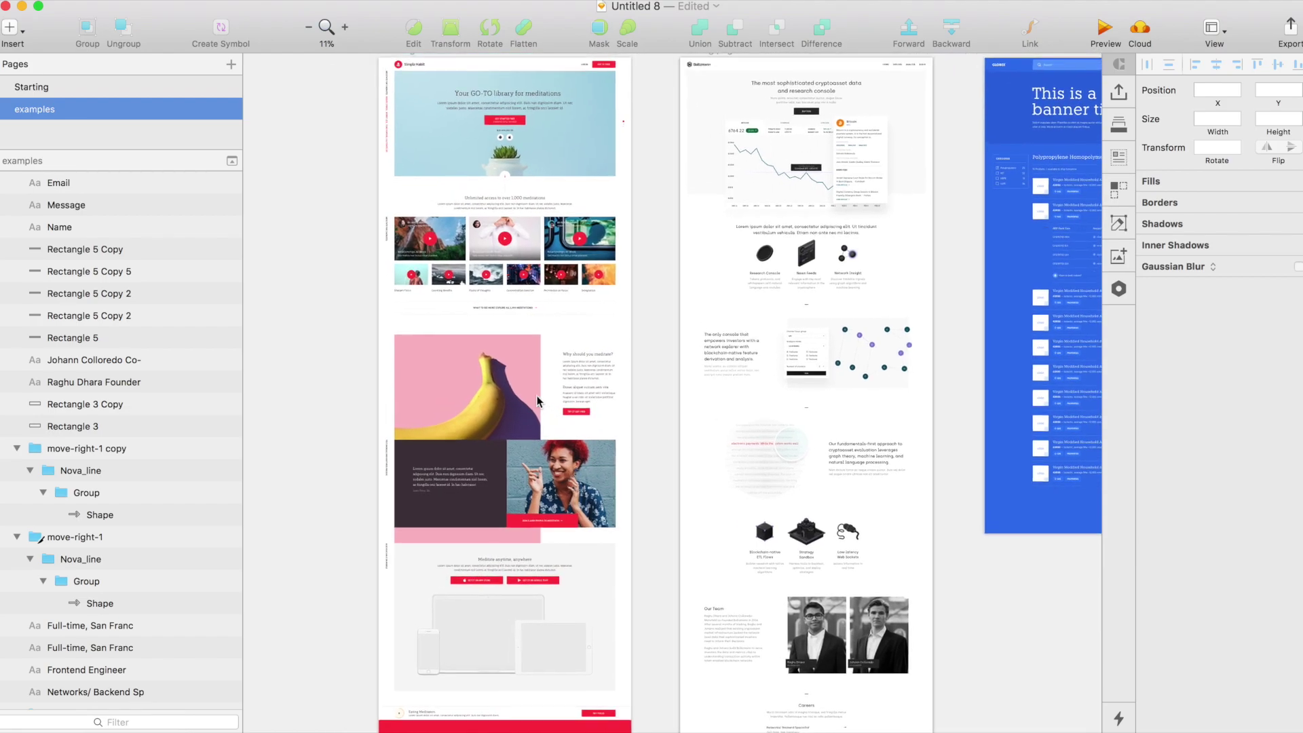